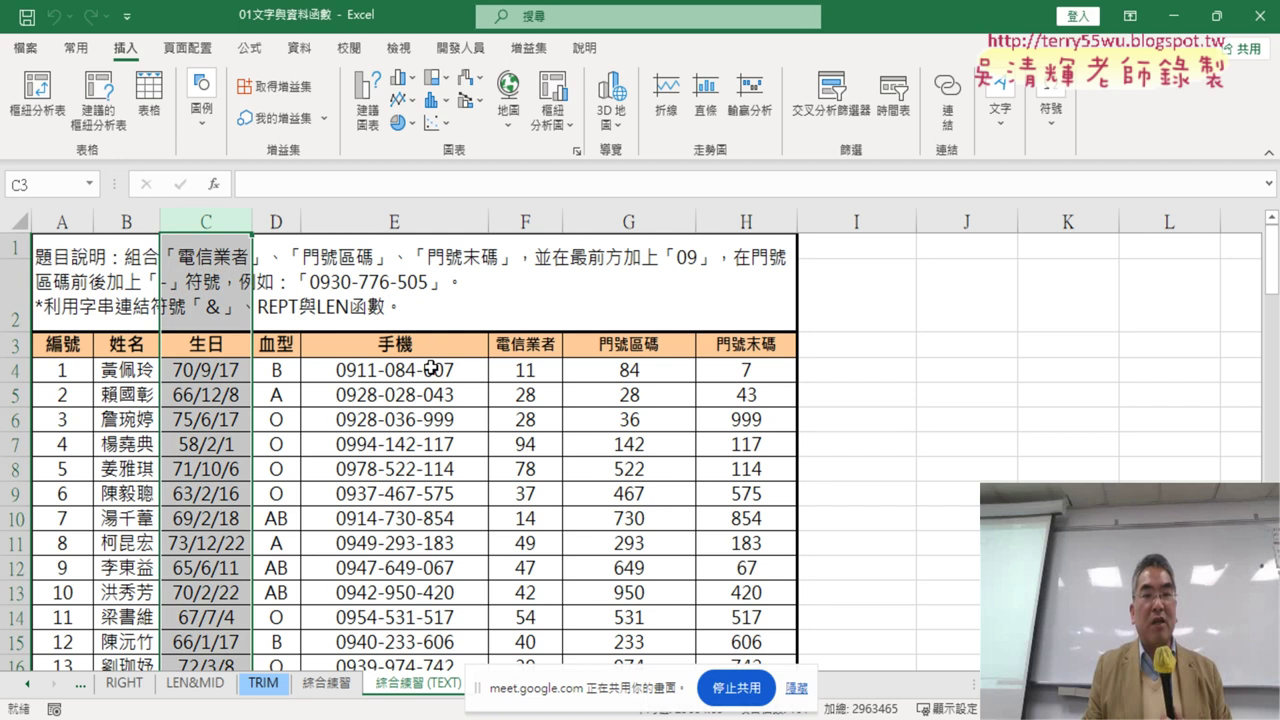
Step: Check E4, review the 串接 and 清除 macros on the Developer tab, then open the controls gallery
click(437, 370)
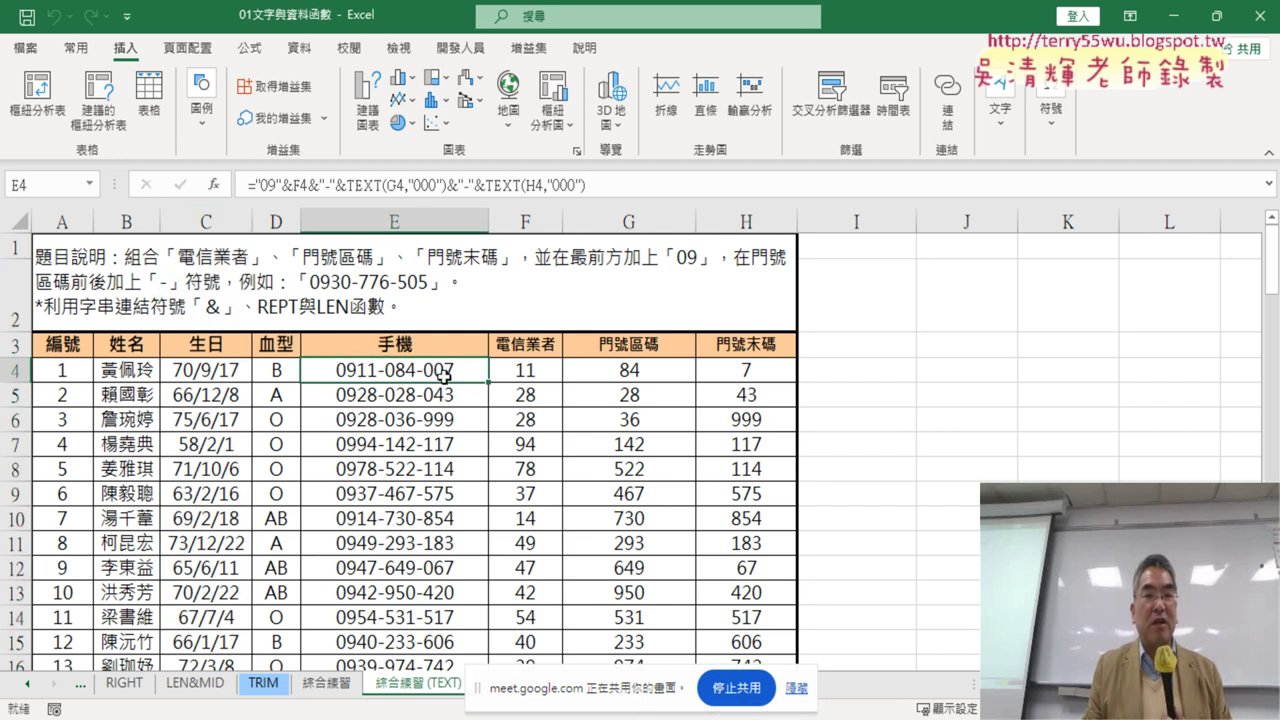
click(462, 48)
click(88, 108)
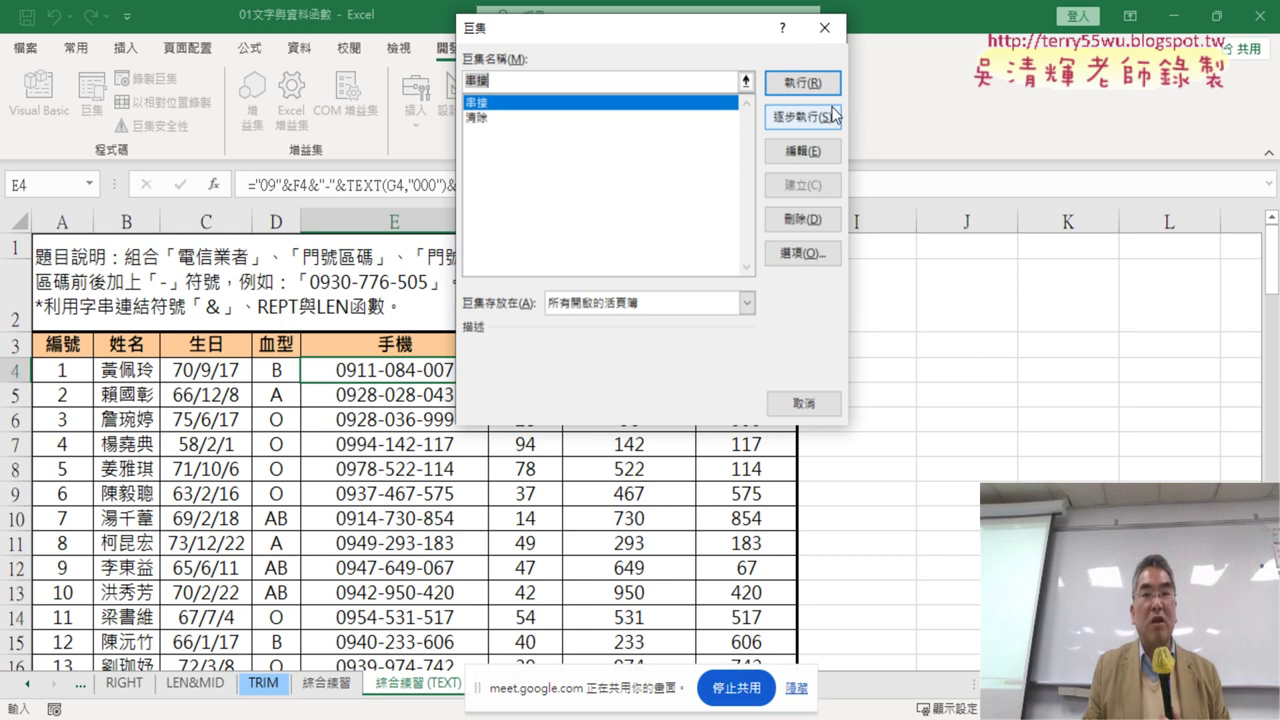
click(825, 28)
click(415, 100)
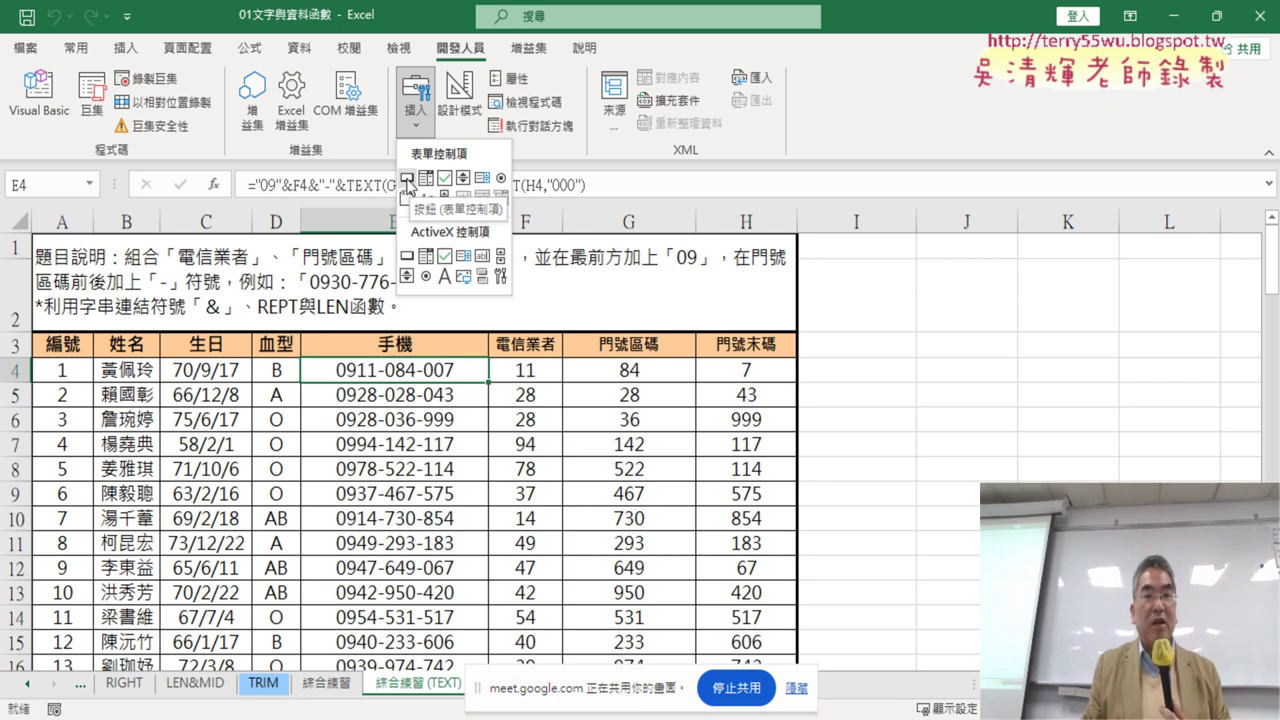
Step: Draw a form button right of the table and assign it the 串接 macro
click(407, 180)
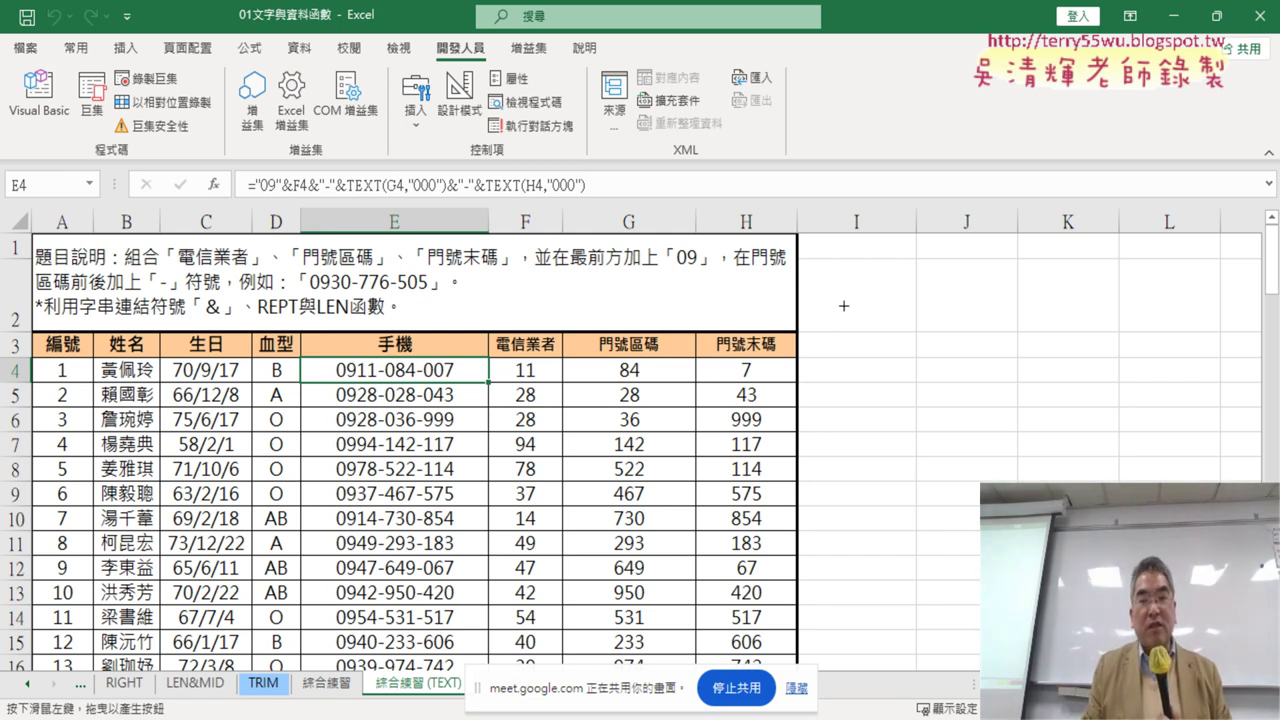
drag(842, 306, 1069, 357)
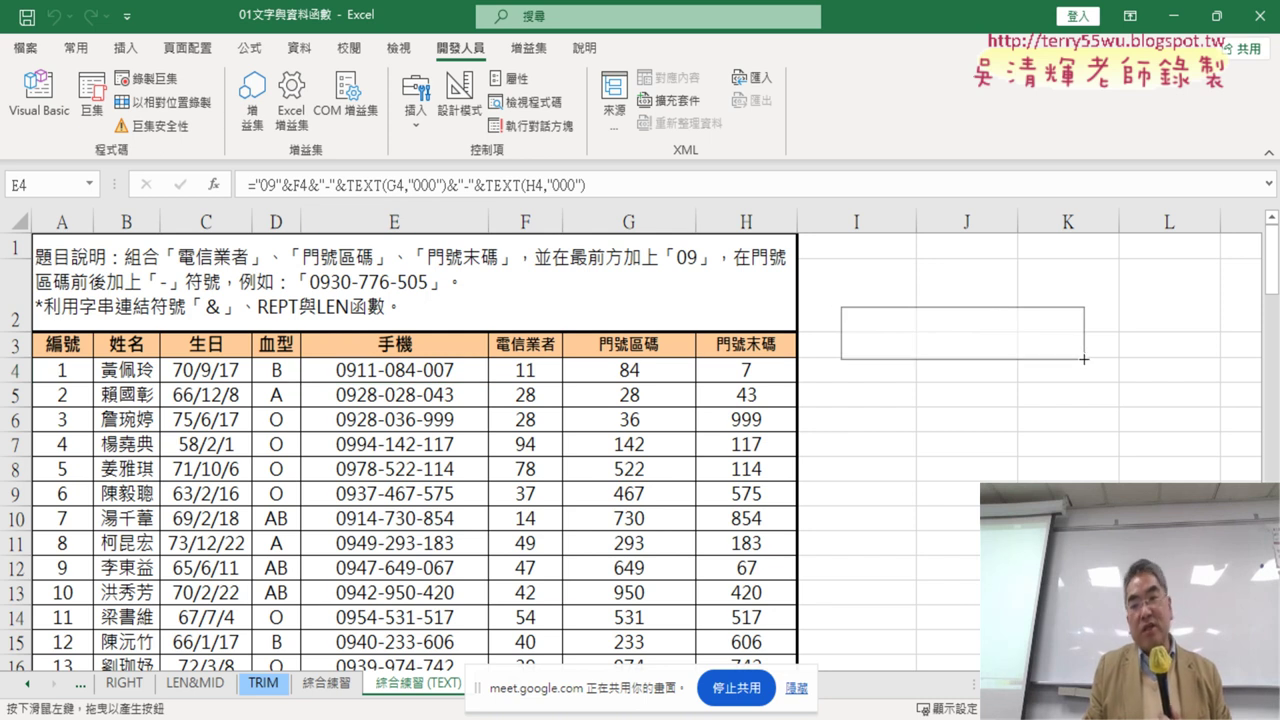
drag(1069, 357, 1079, 366)
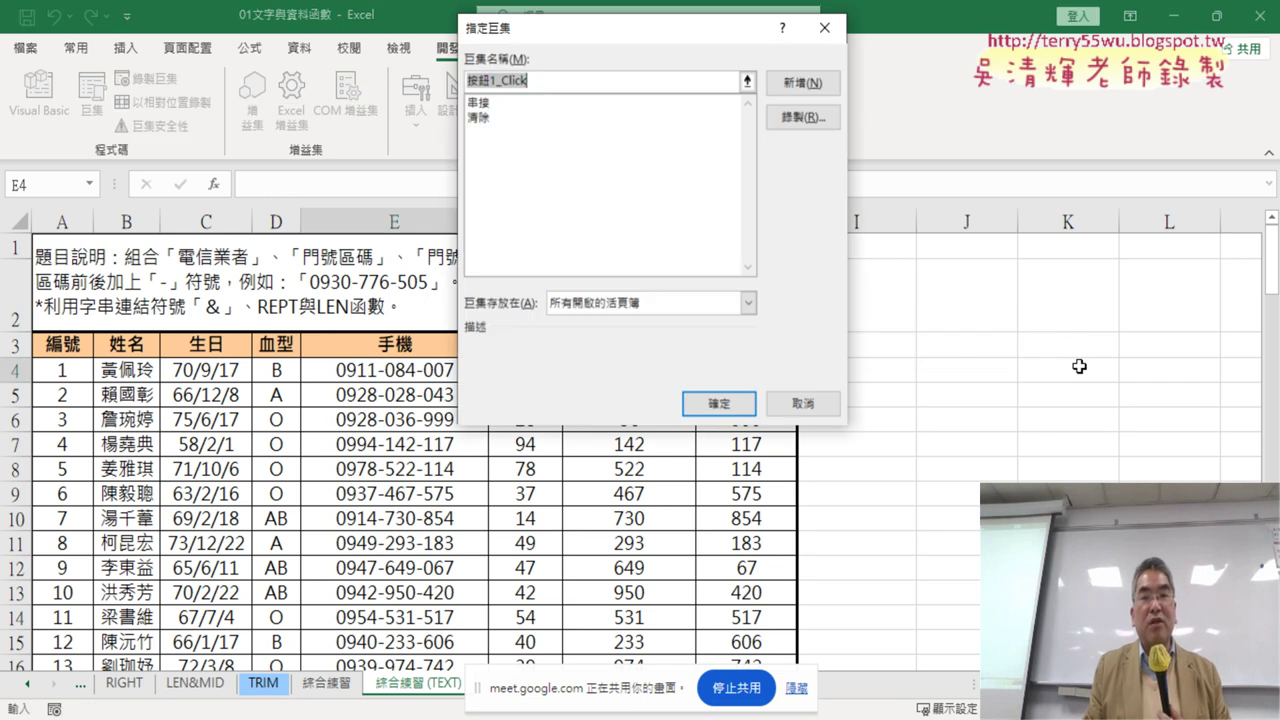
click(502, 103)
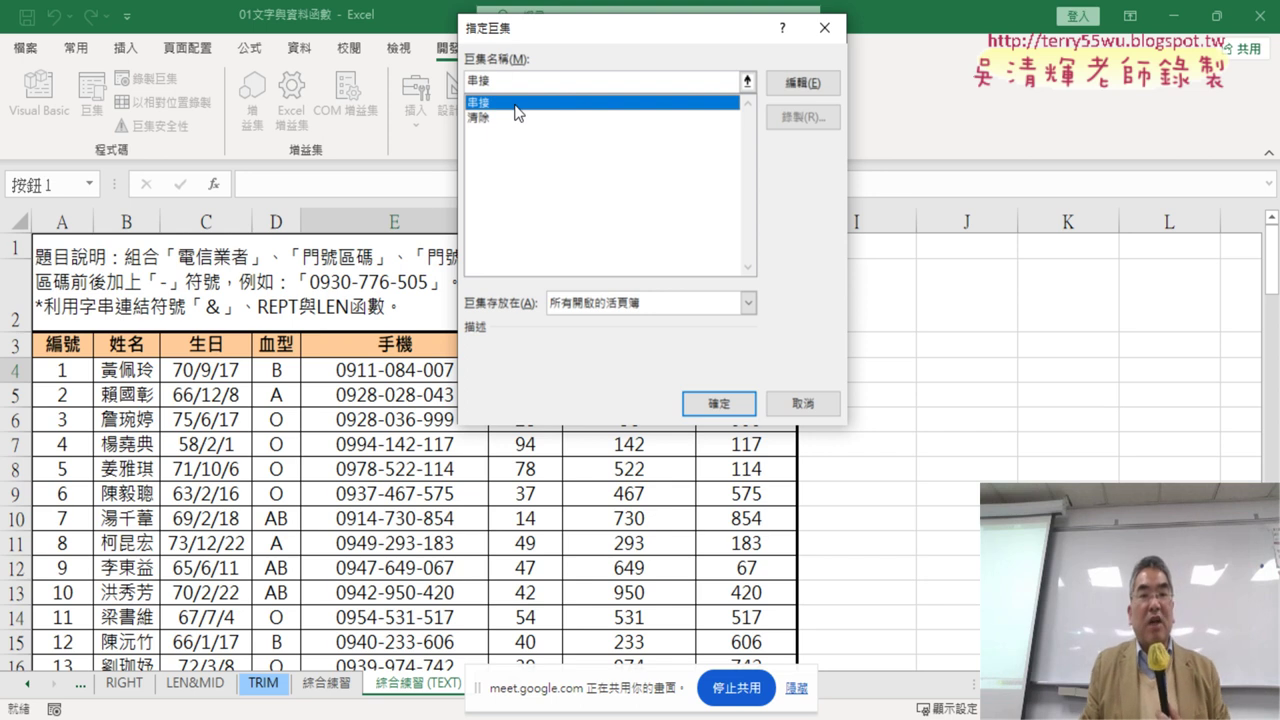
double_click(519, 85)
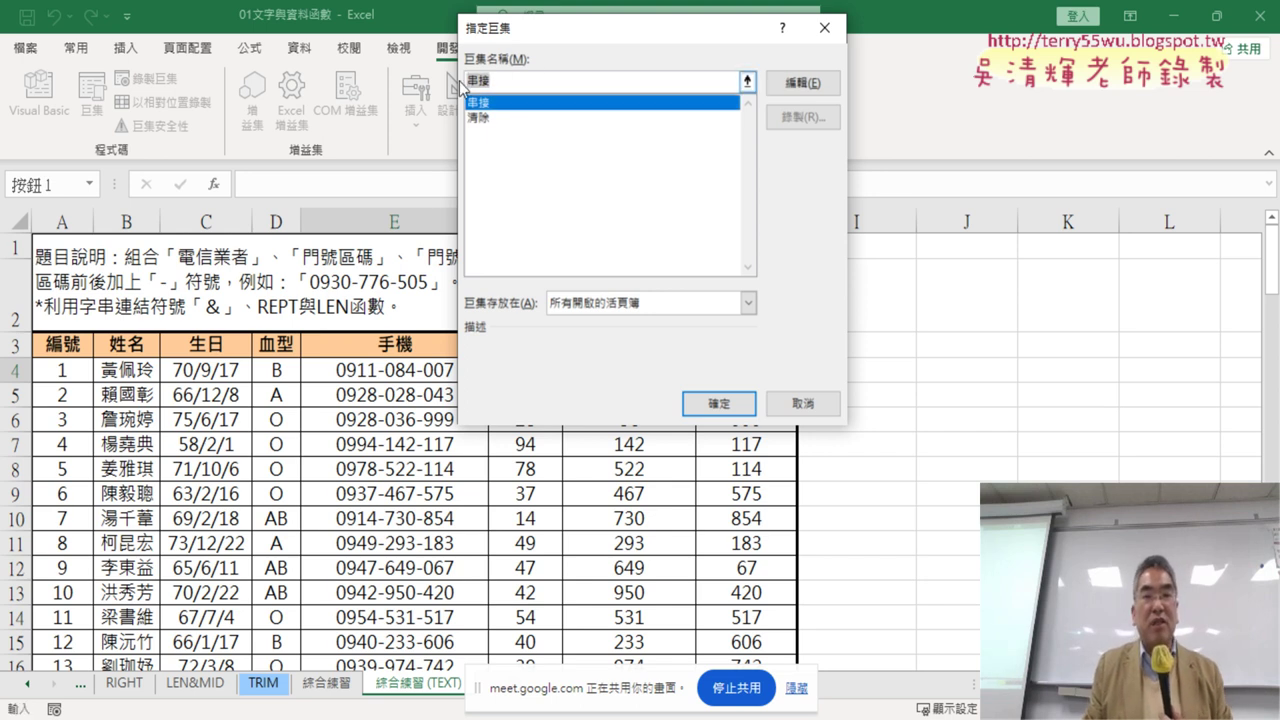
click(502, 104)
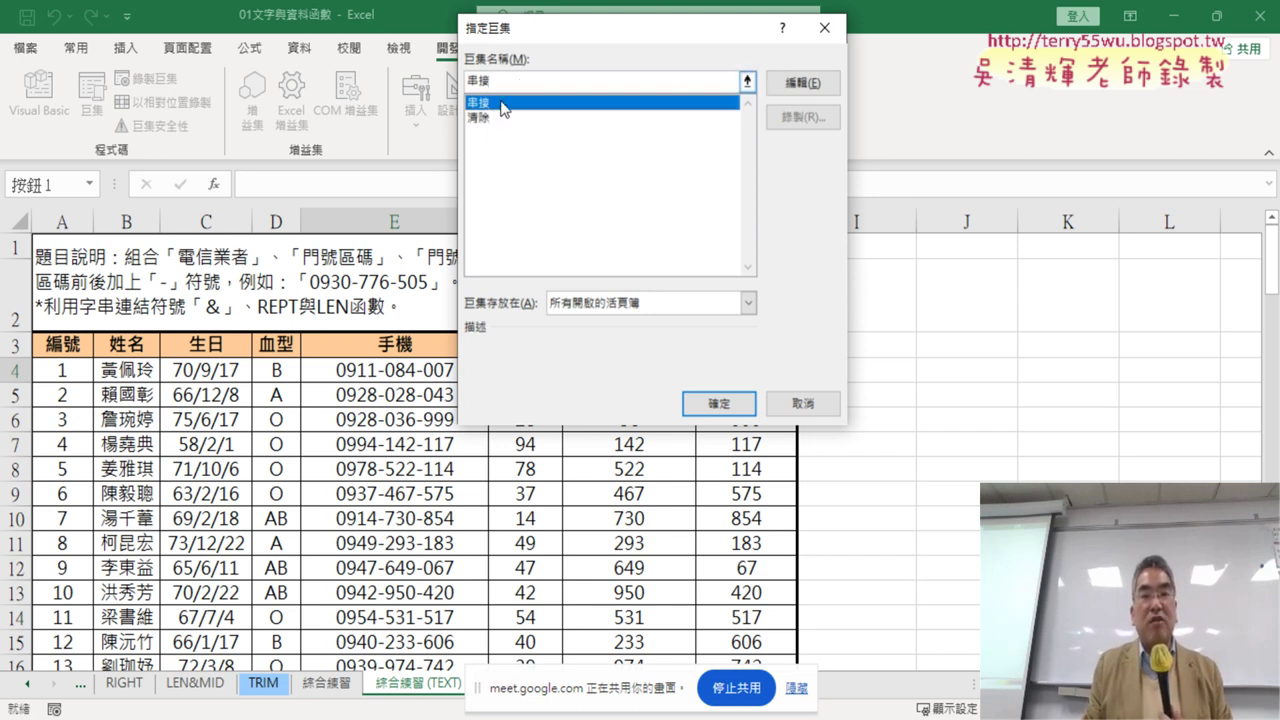
drag(501, 90, 472, 84)
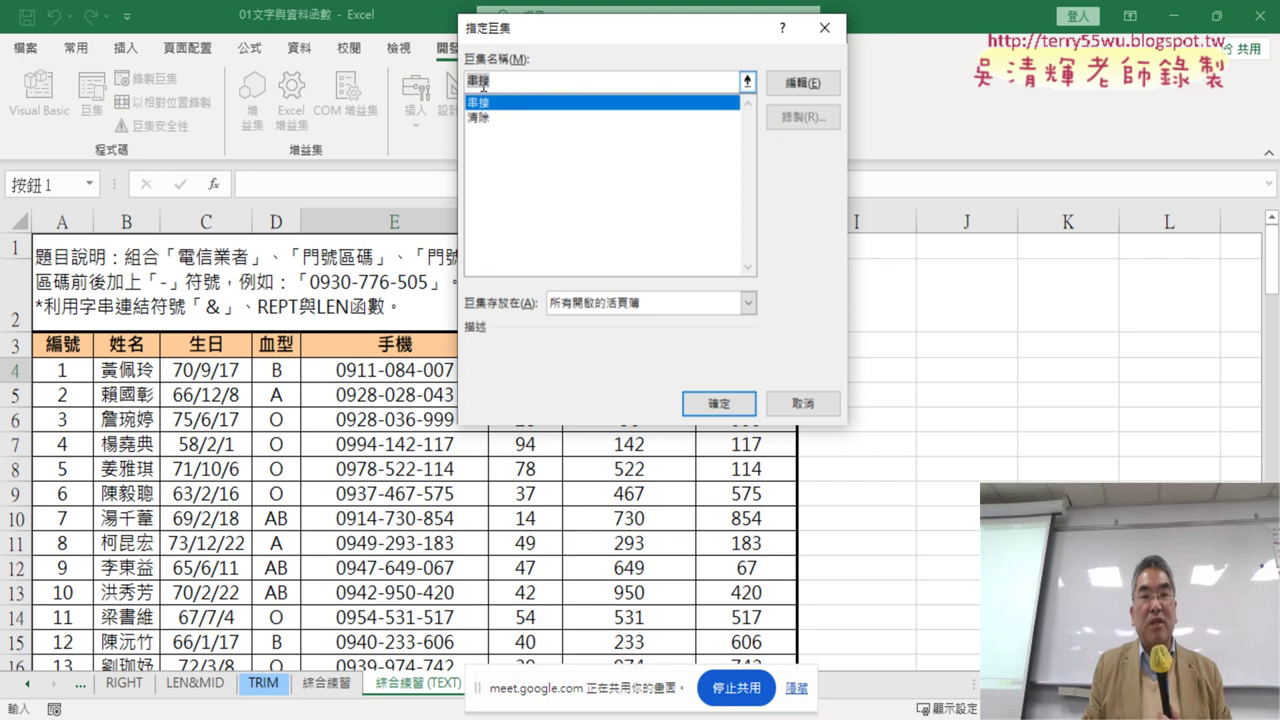
right_click(483, 87)
click(531, 121)
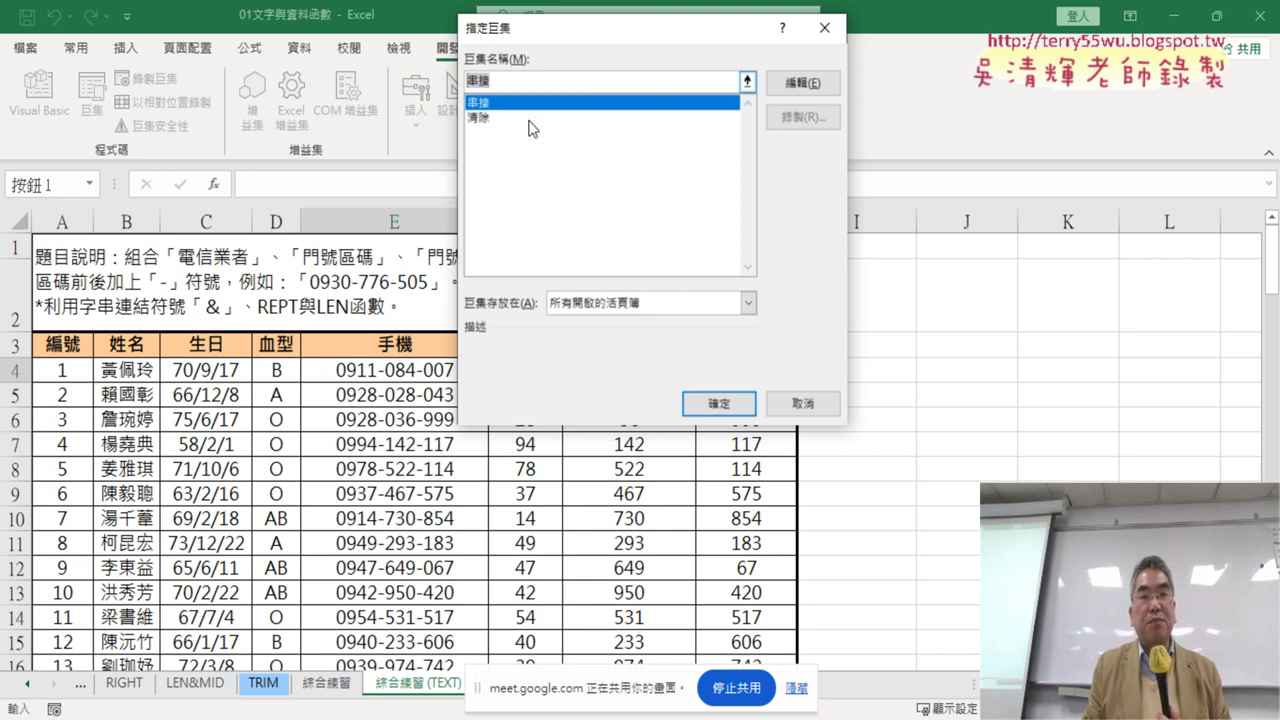
click(724, 410)
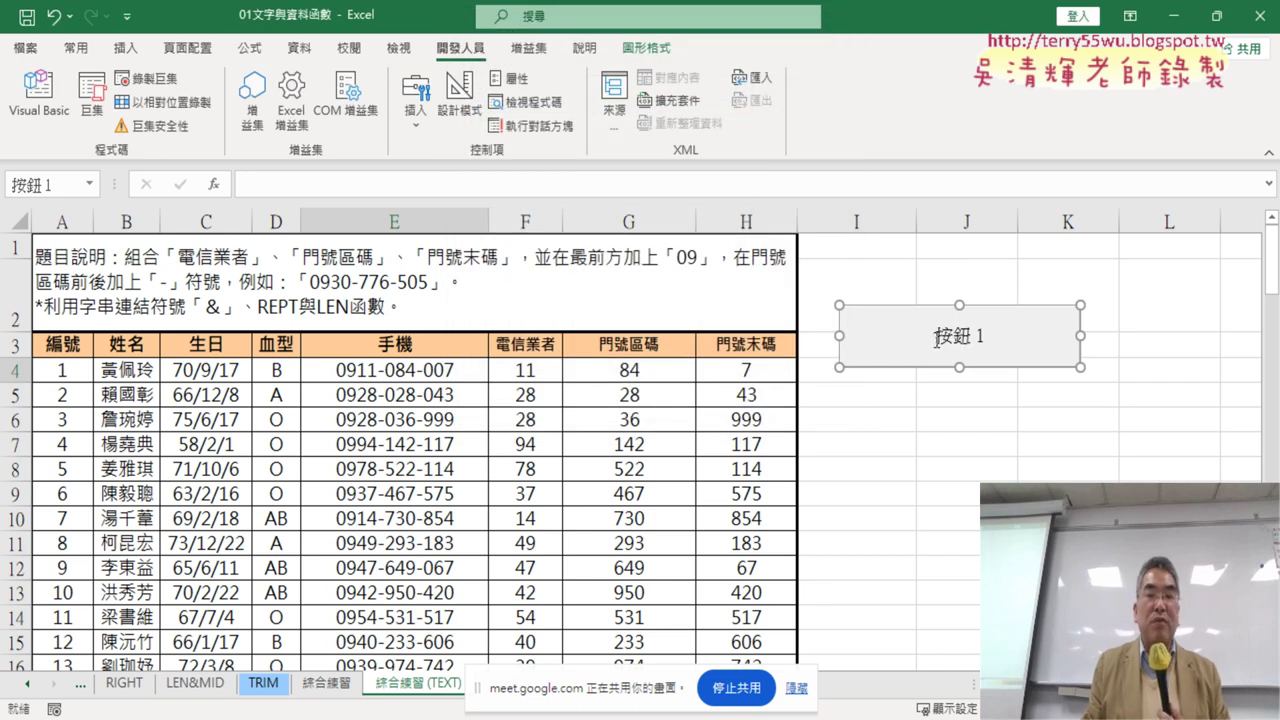
Step: Replace the button's default caption 按鈕 1 with 串接
click(941, 338)
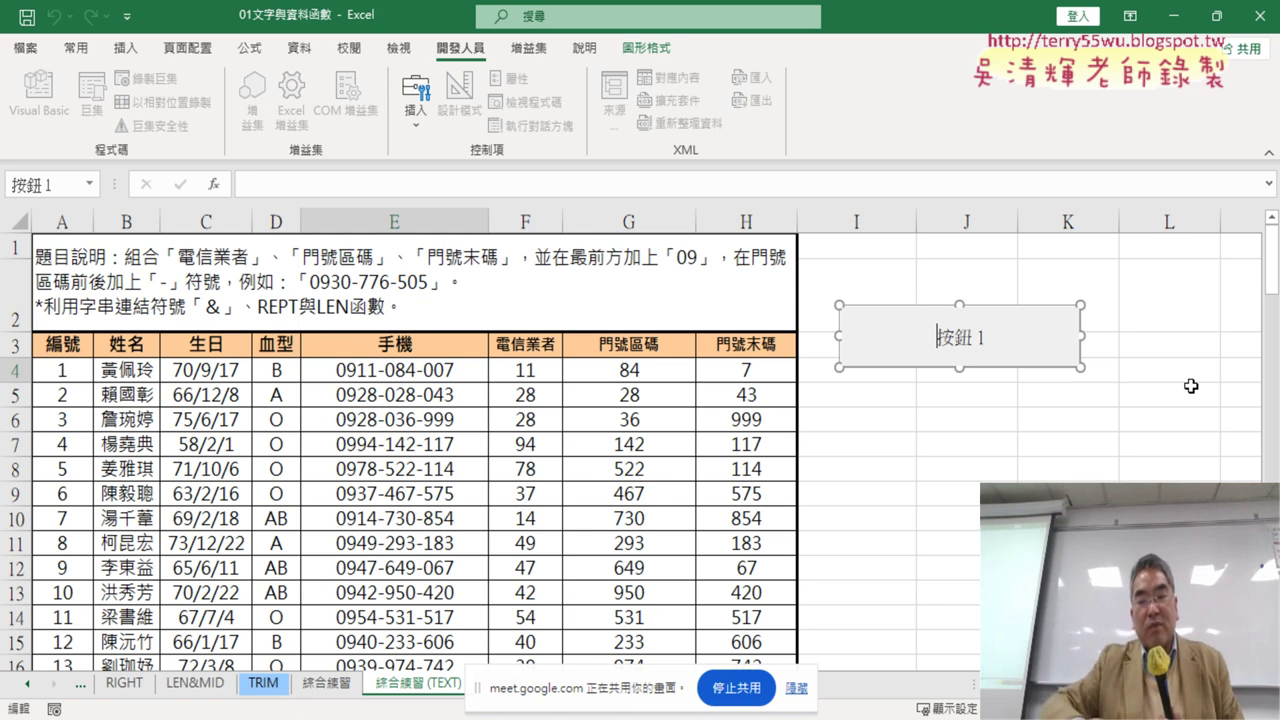
key(Delete)
key(Delete)
key(Delete)
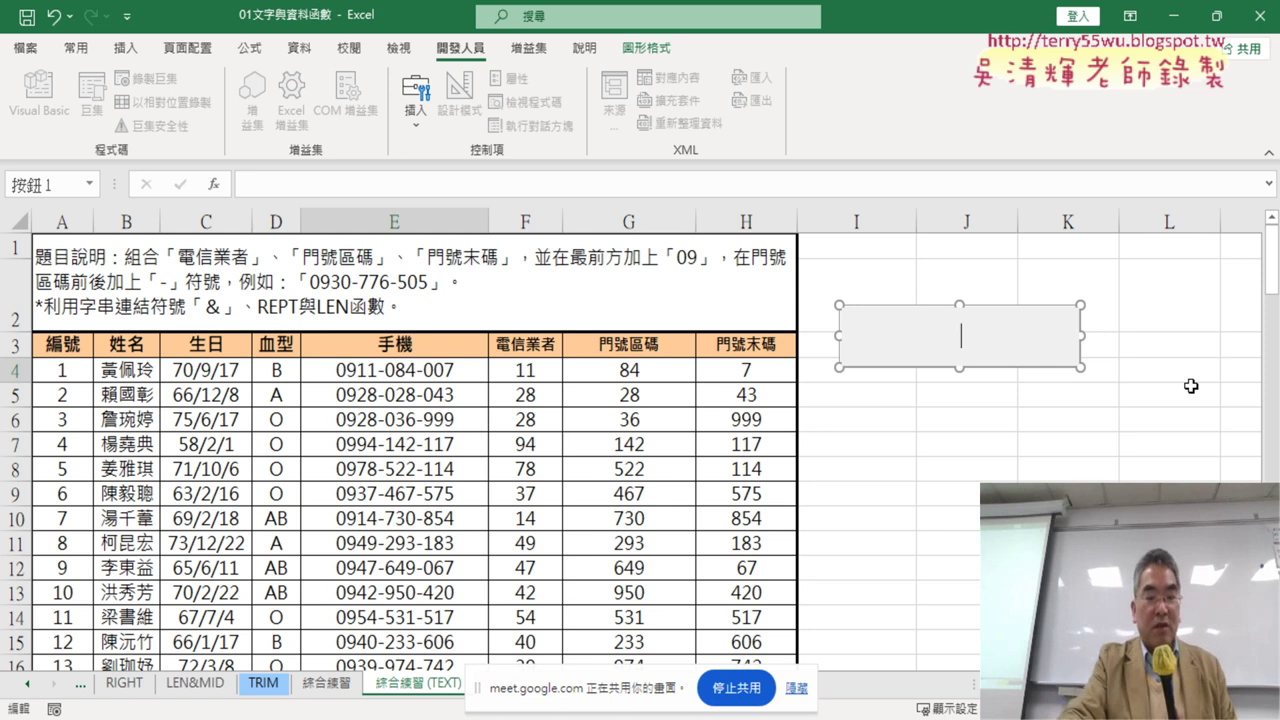
text(串接)
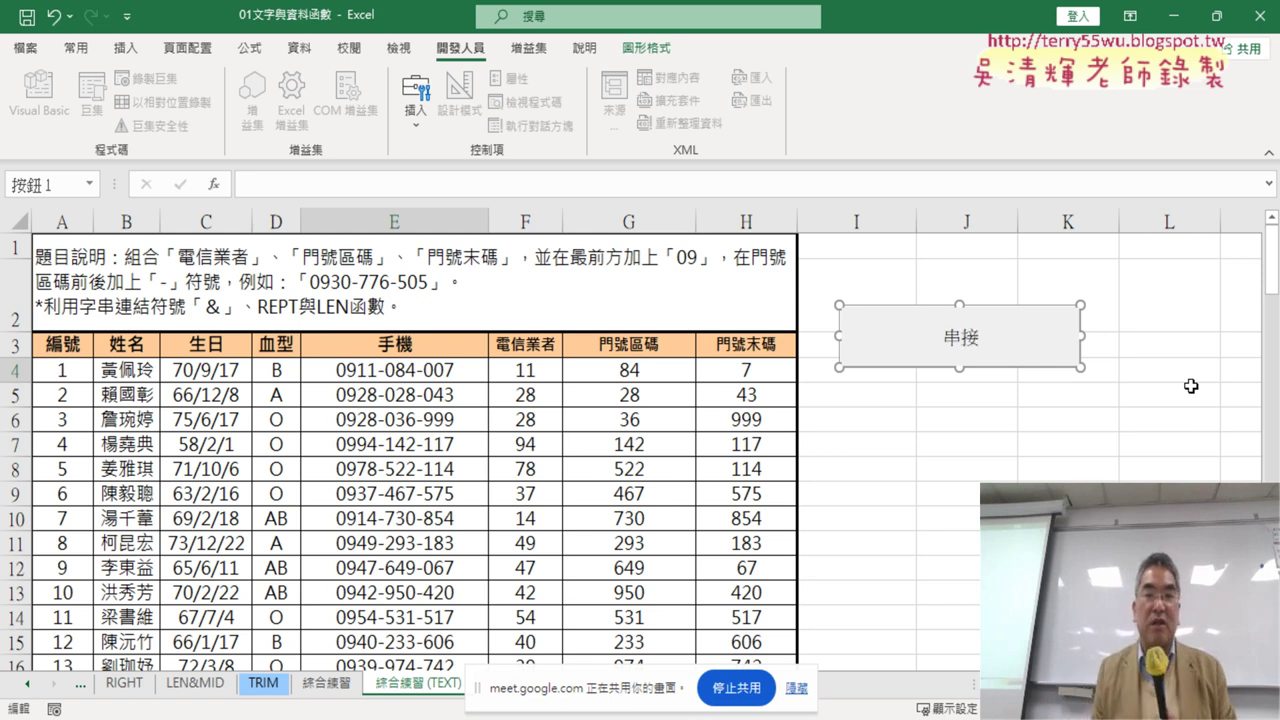
click(1186, 428)
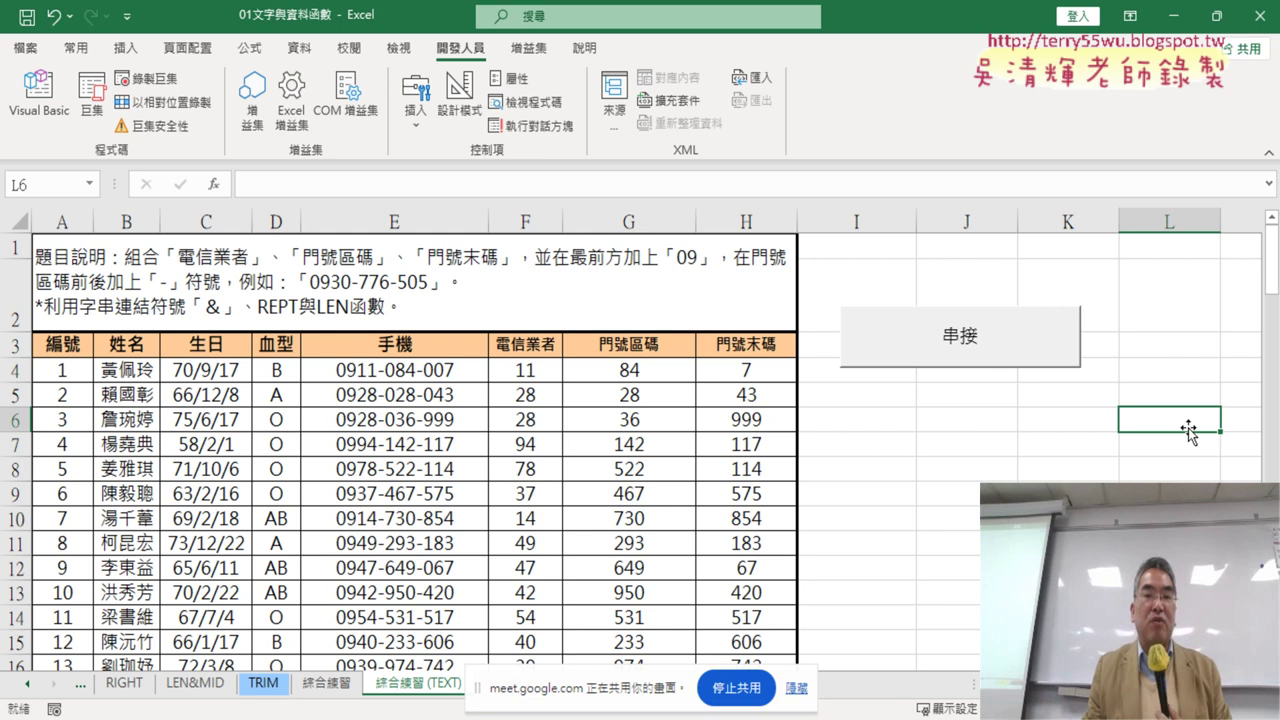
Step: Draw a second form button below 串接 and assign it the 清除 macro
click(414, 124)
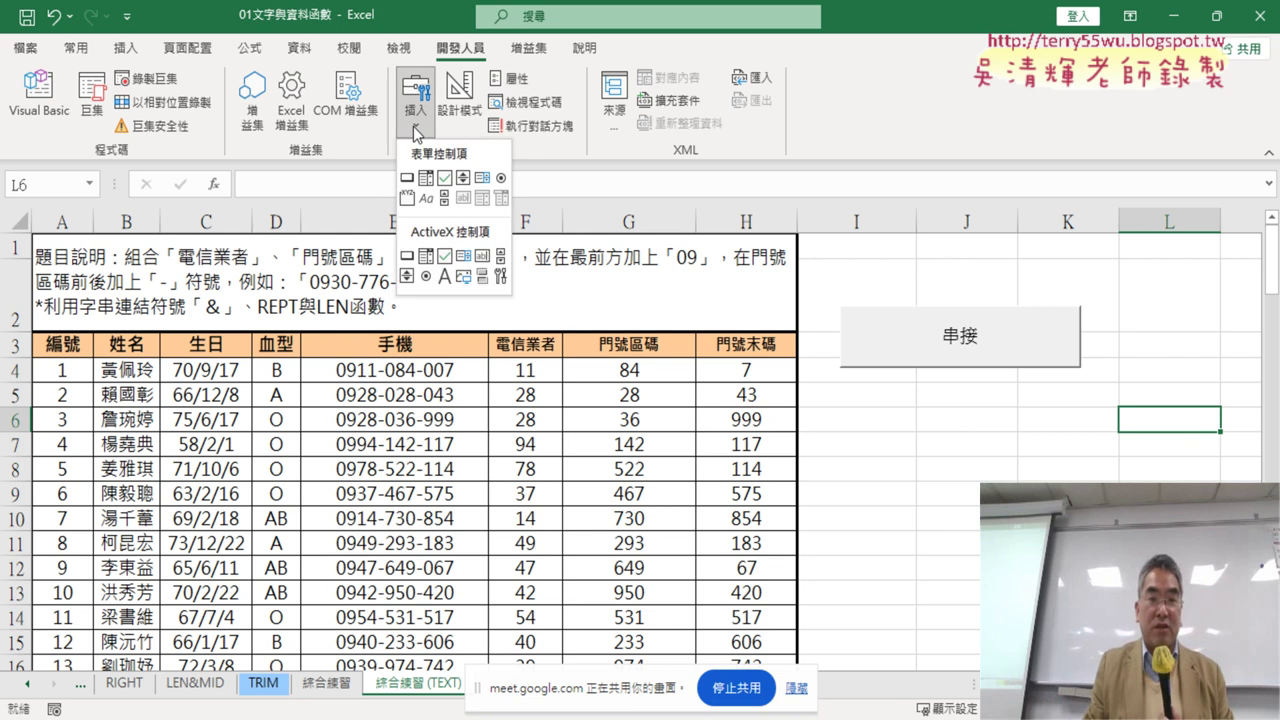
click(407, 179)
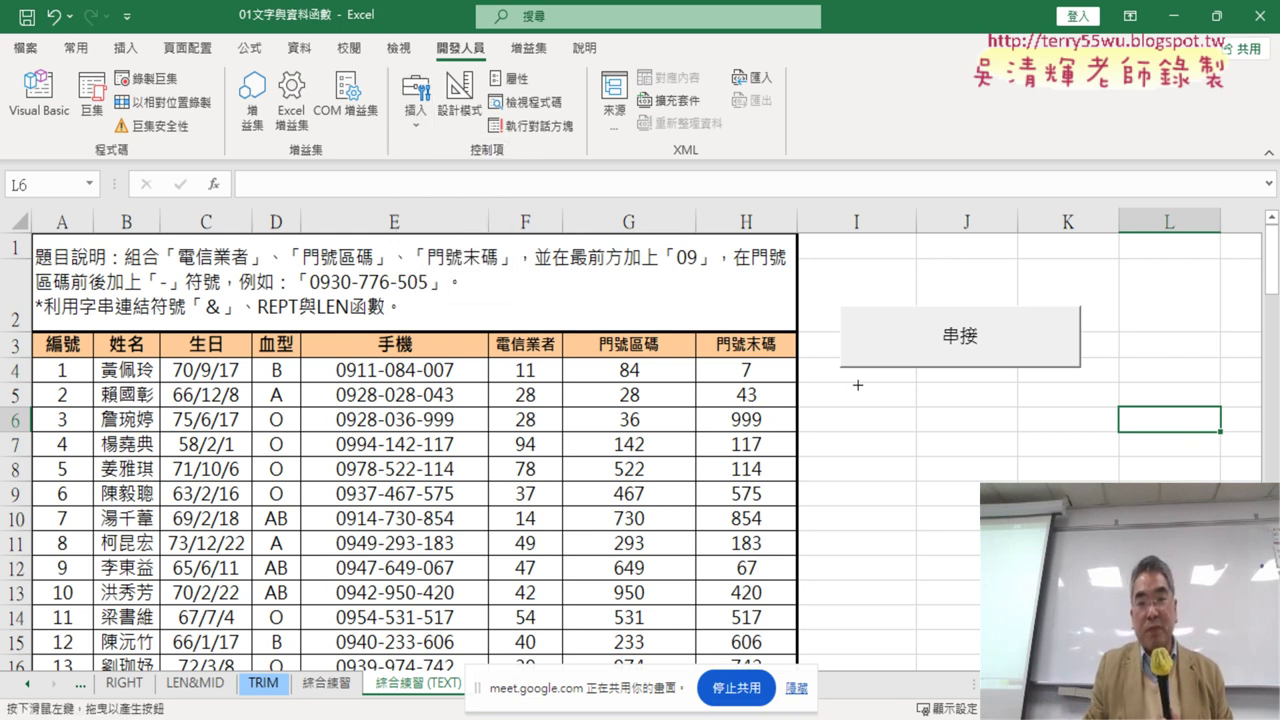
drag(841, 377, 1079, 434)
click(484, 120)
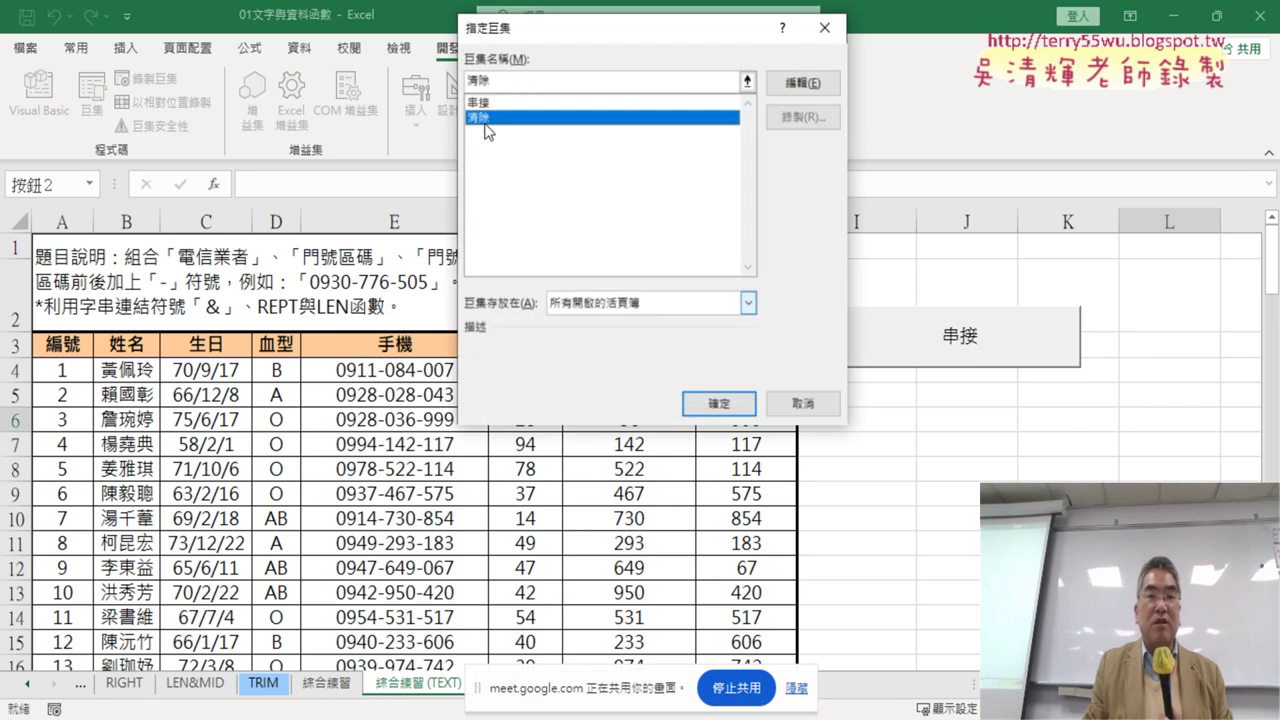
drag(735, 80, 456, 76)
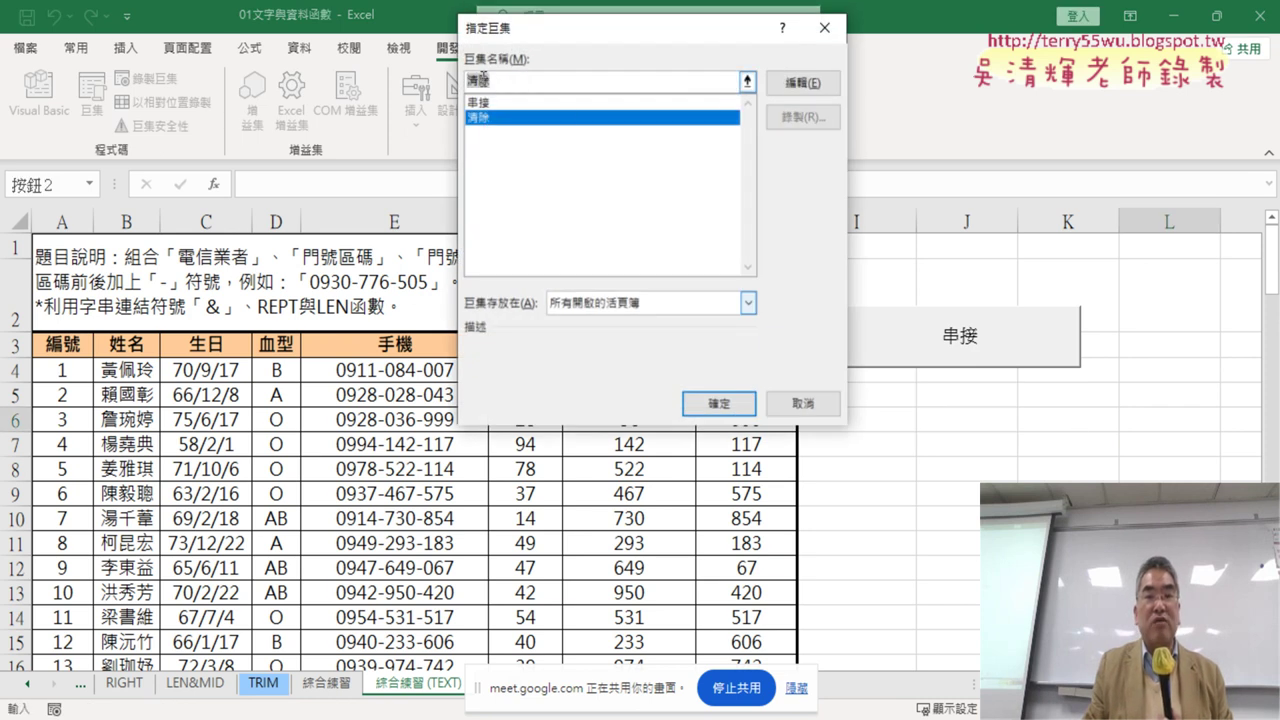
right_click(484, 78)
click(529, 114)
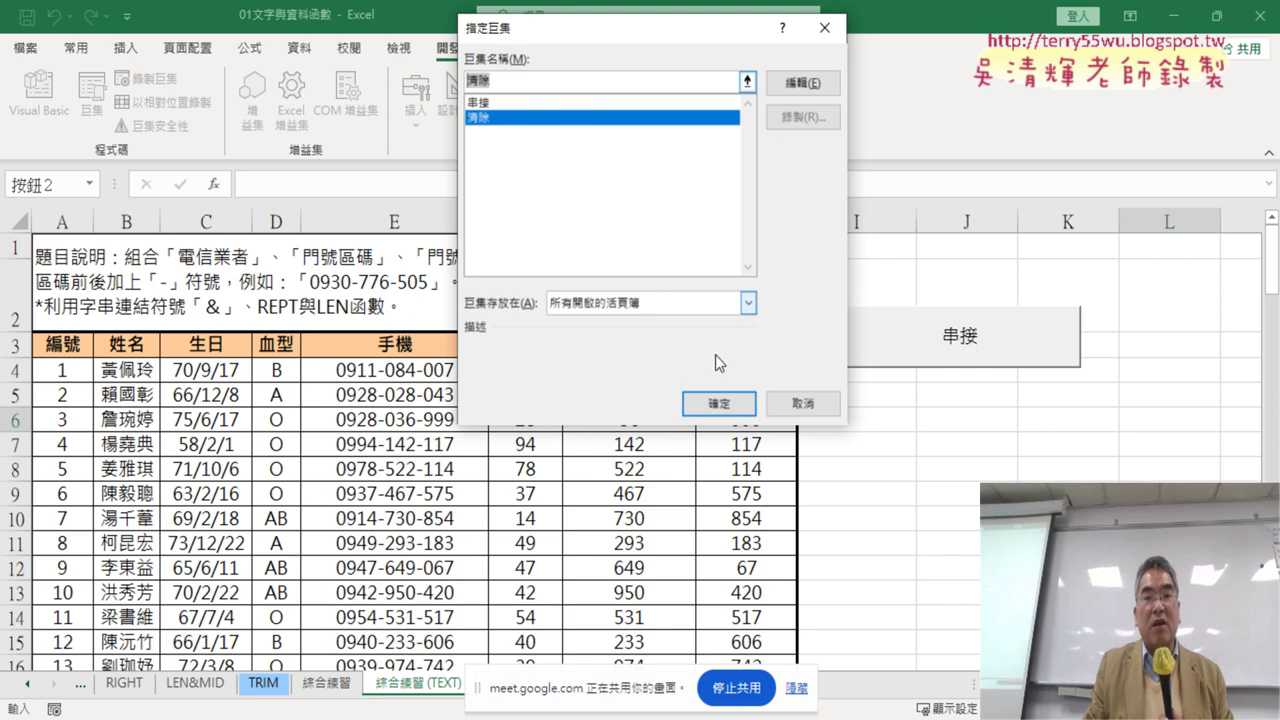
click(733, 412)
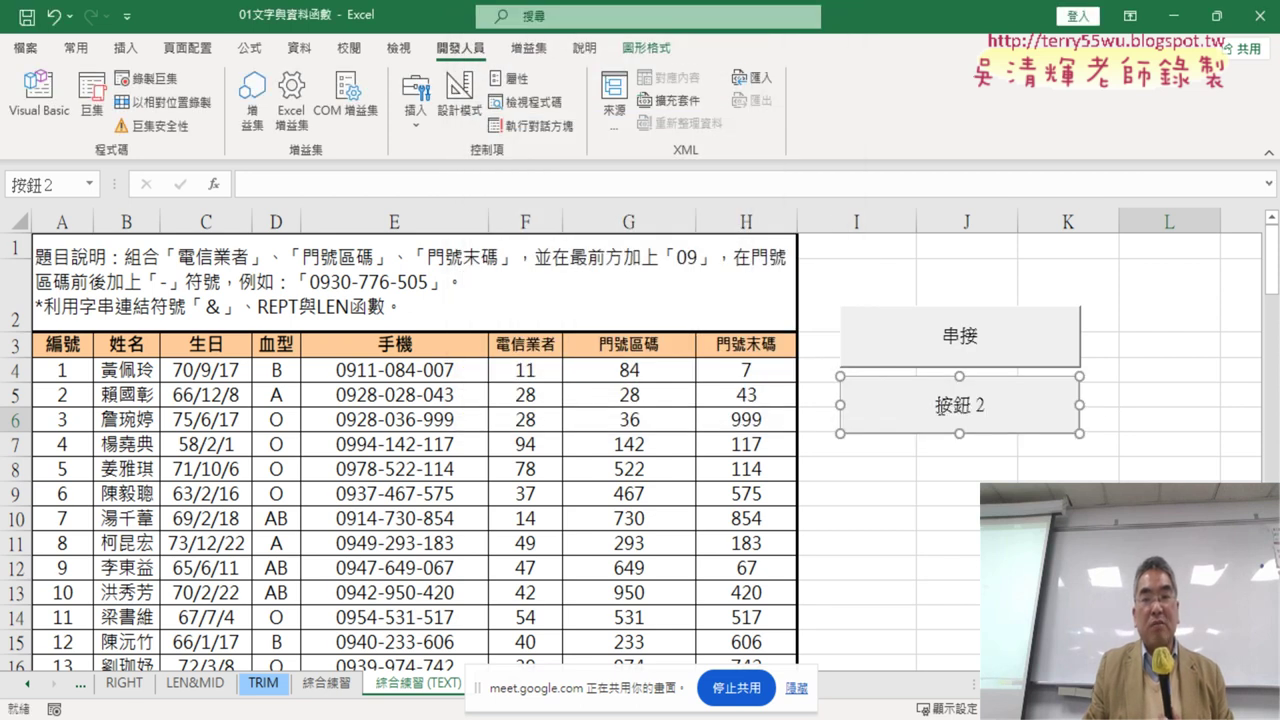
Step: Replace the second button's caption 按鈕 2 with 清除
key(BackSpace)
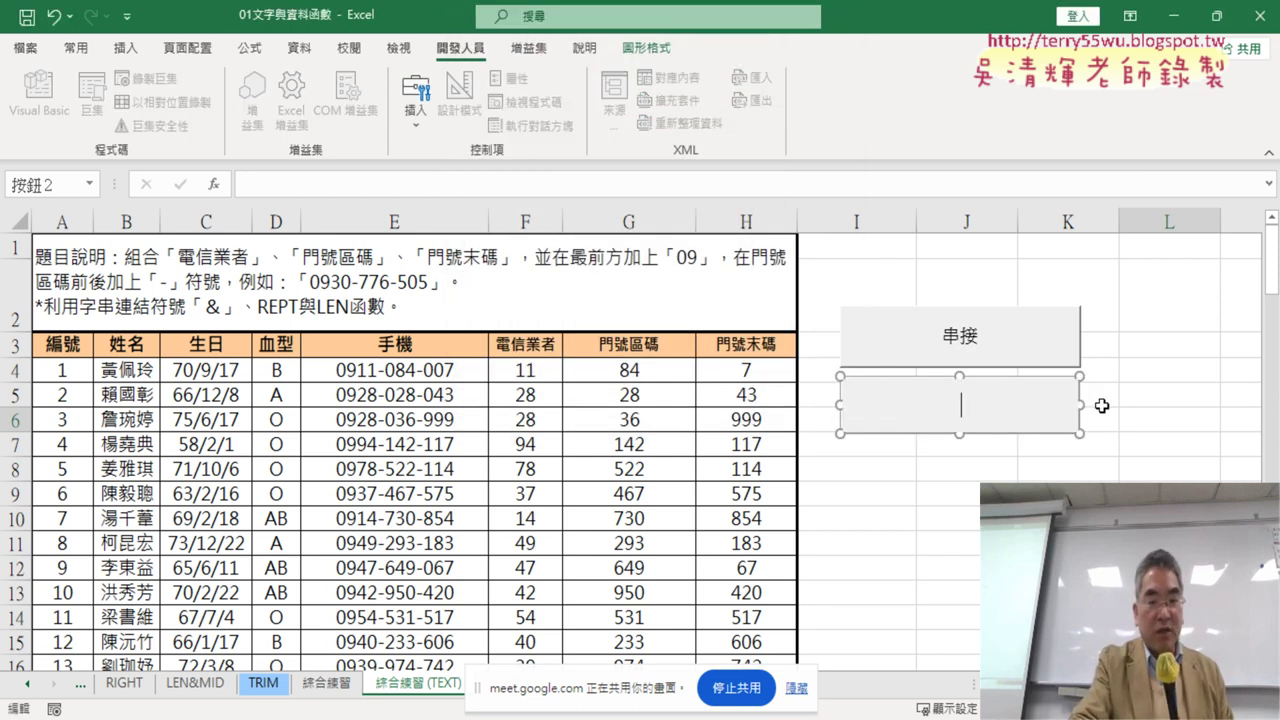
text(清除)
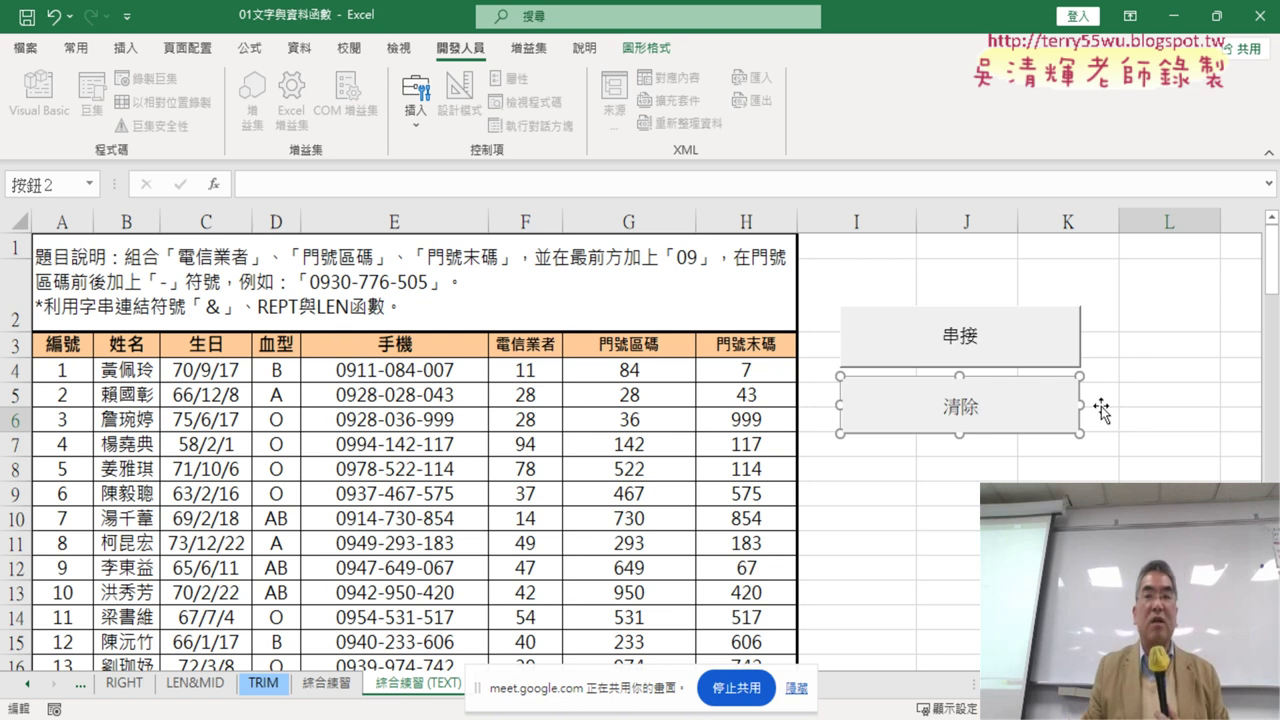
click(1189, 465)
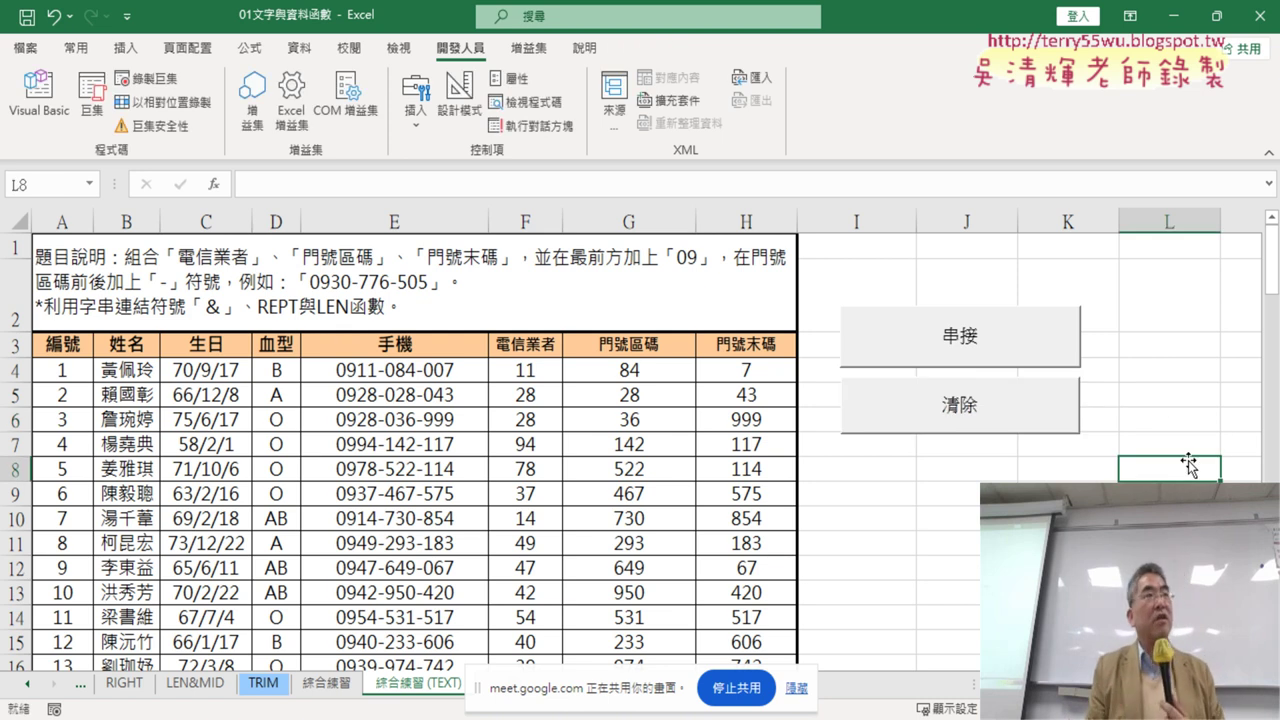
Step: Alternate the 串接 and 清除 buttons to fill and clear column E's phone numbers
click(945, 420)
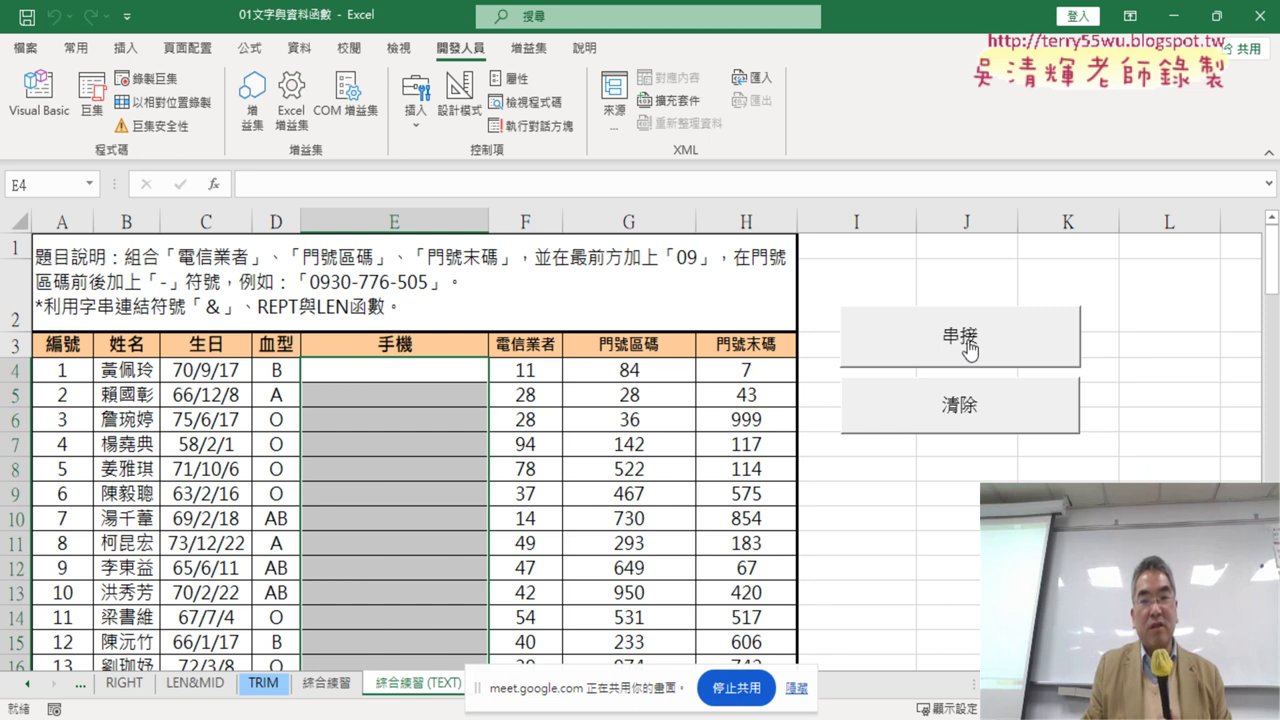
click(966, 345)
click(966, 400)
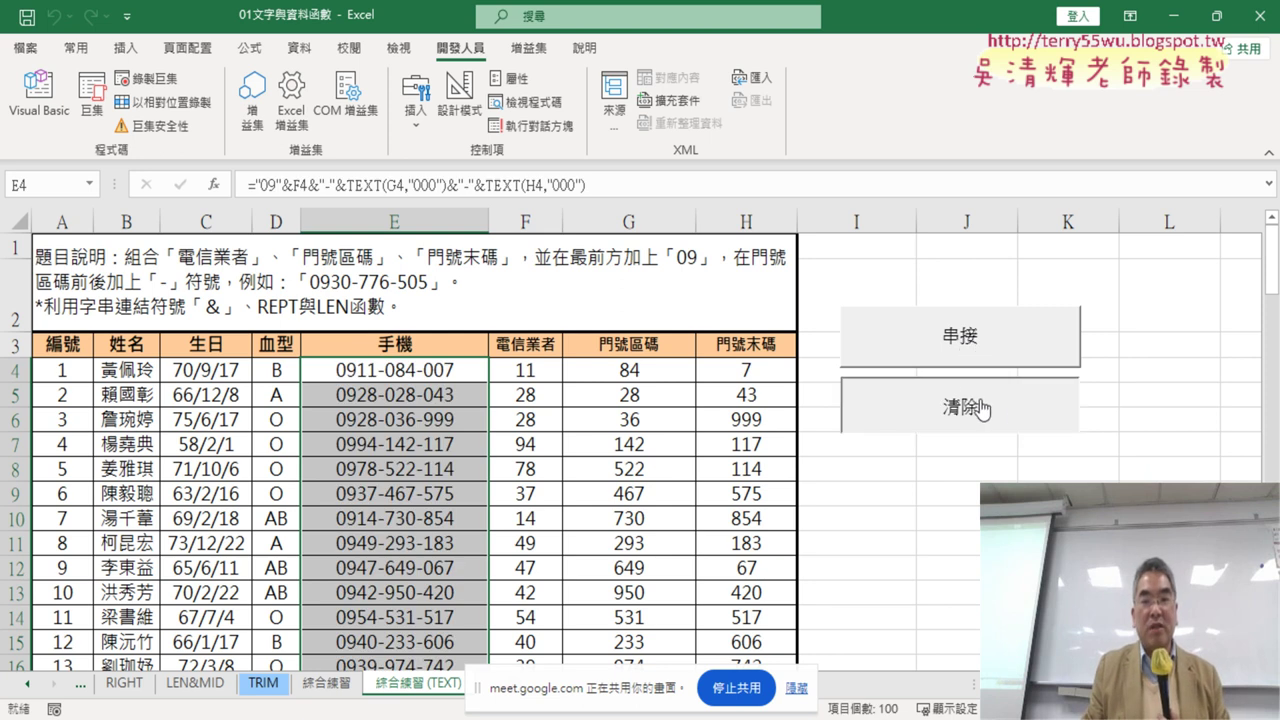
click(975, 352)
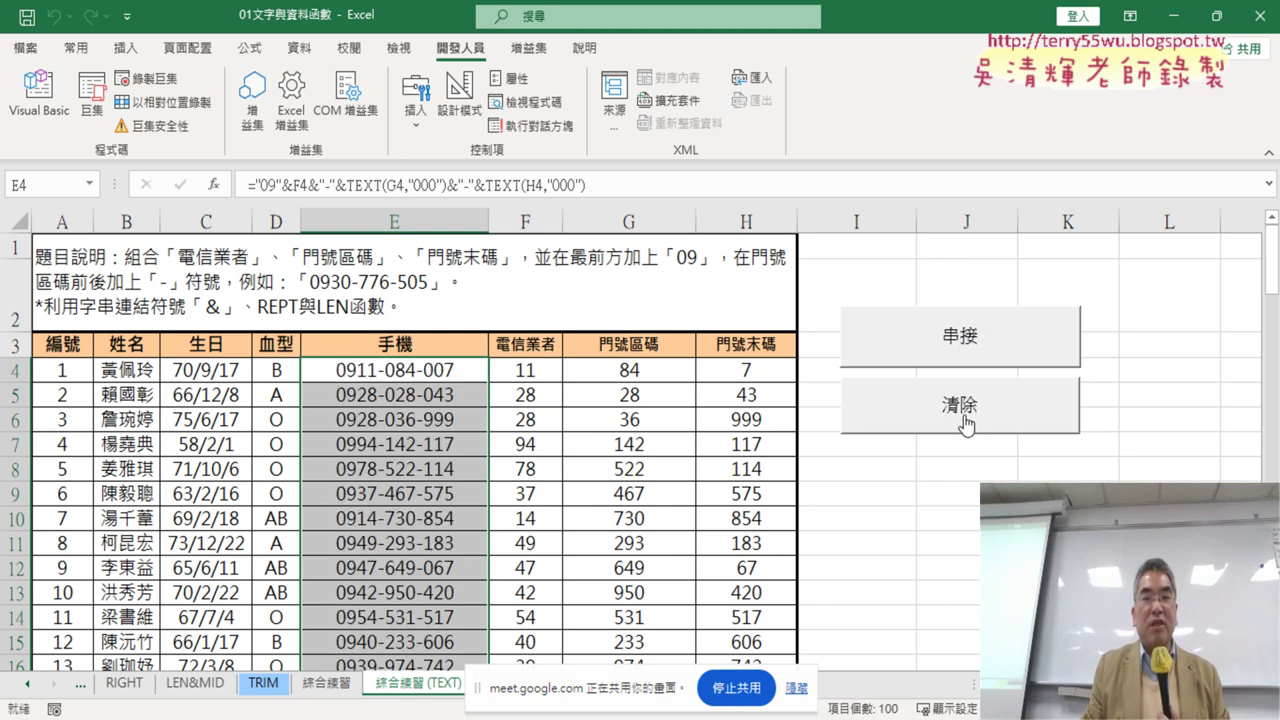
click(980, 392)
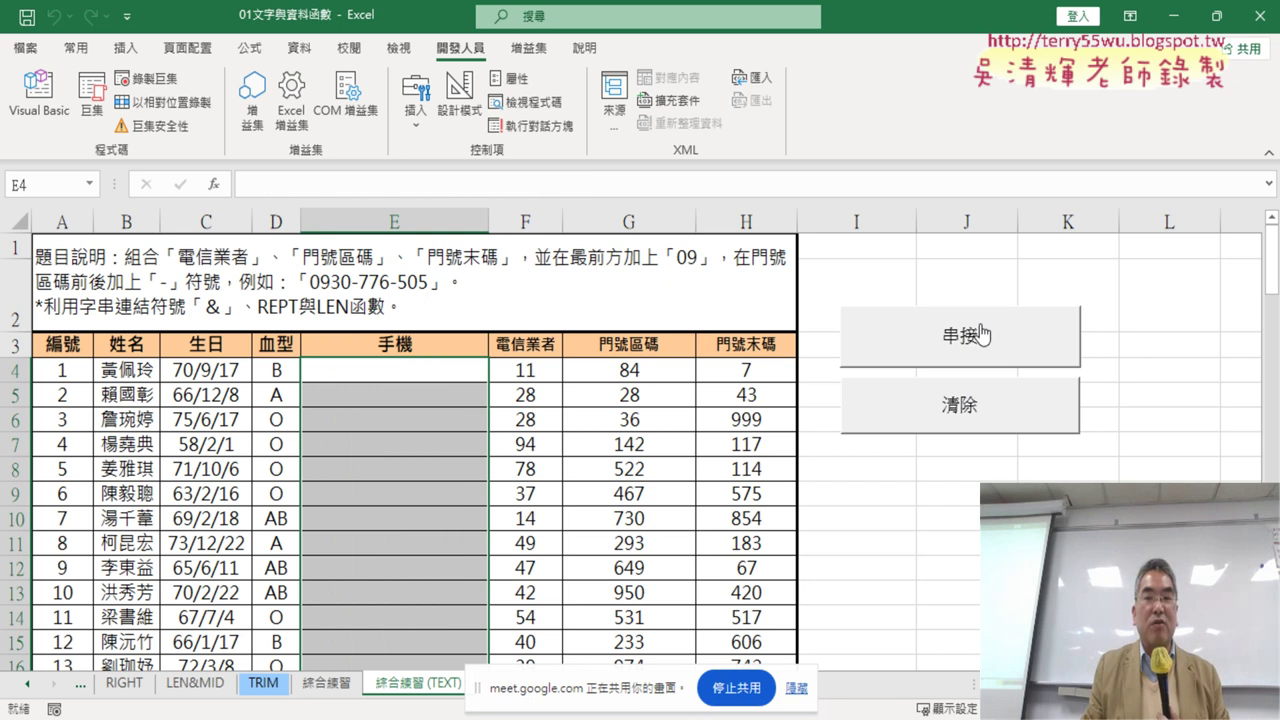
click(978, 358)
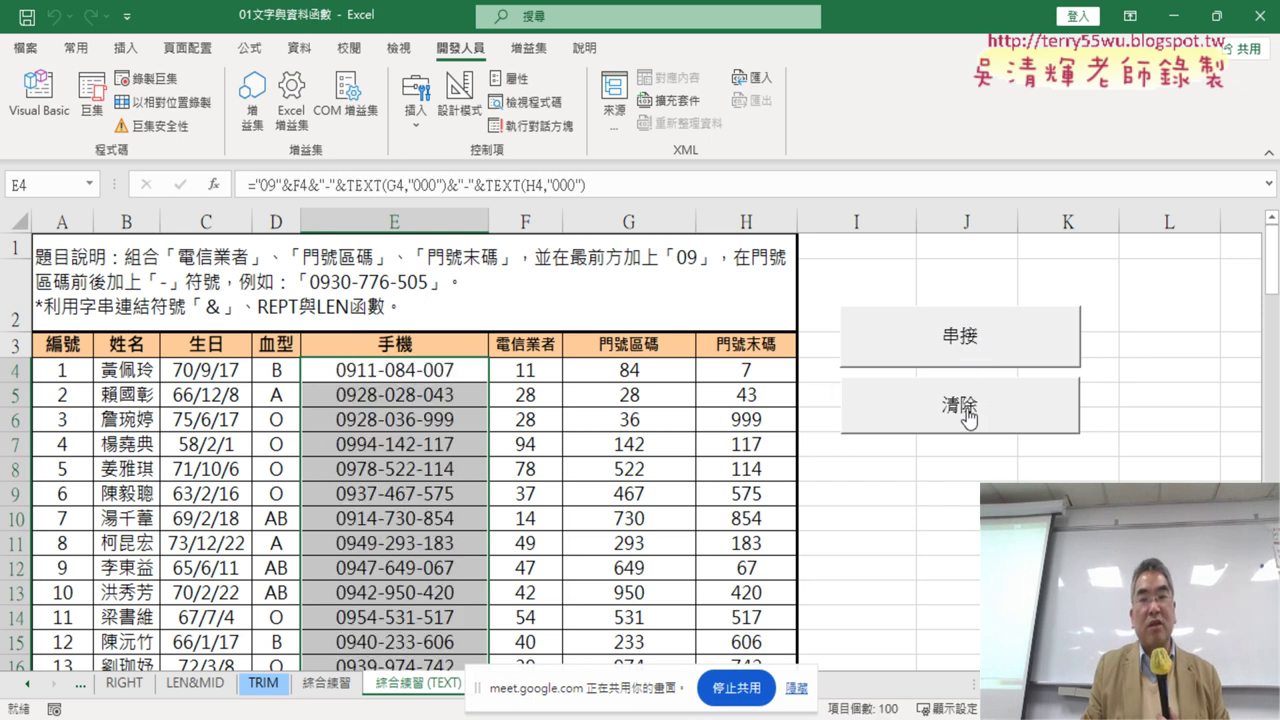
click(993, 415)
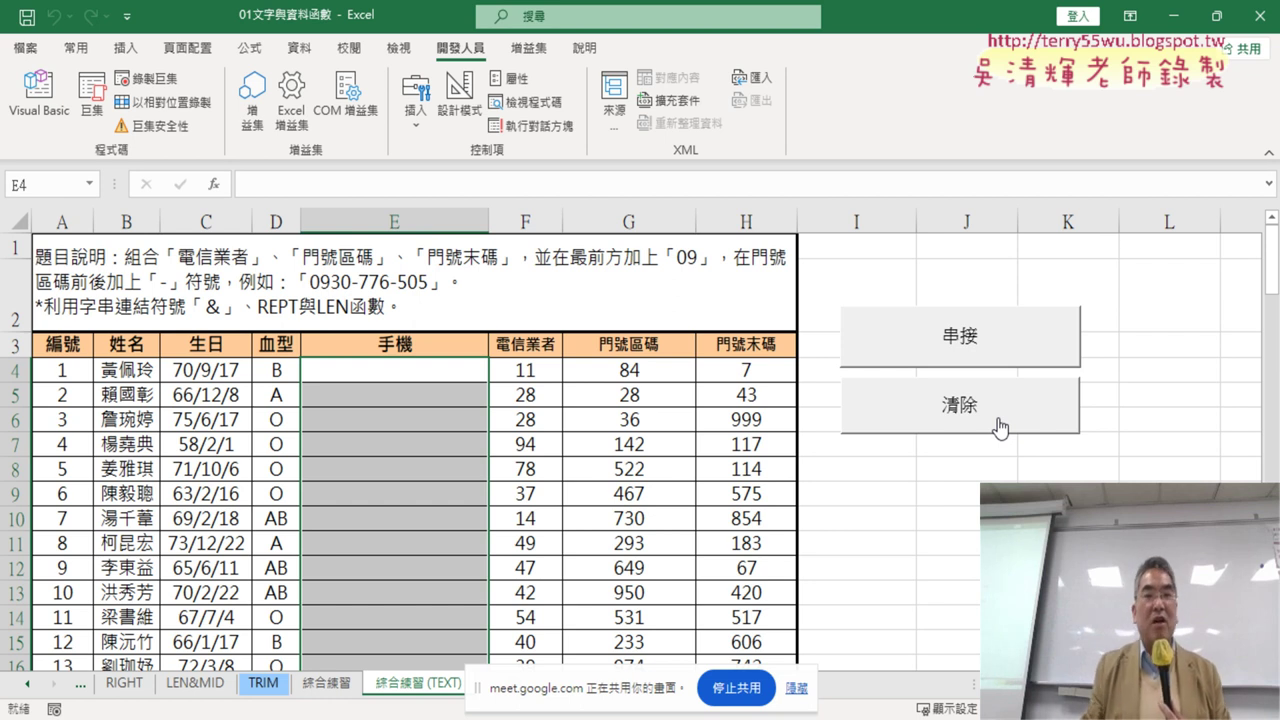
Step: Run 串接 and 清除 once more to refill and clear column E, then view the macro list
click(963, 345)
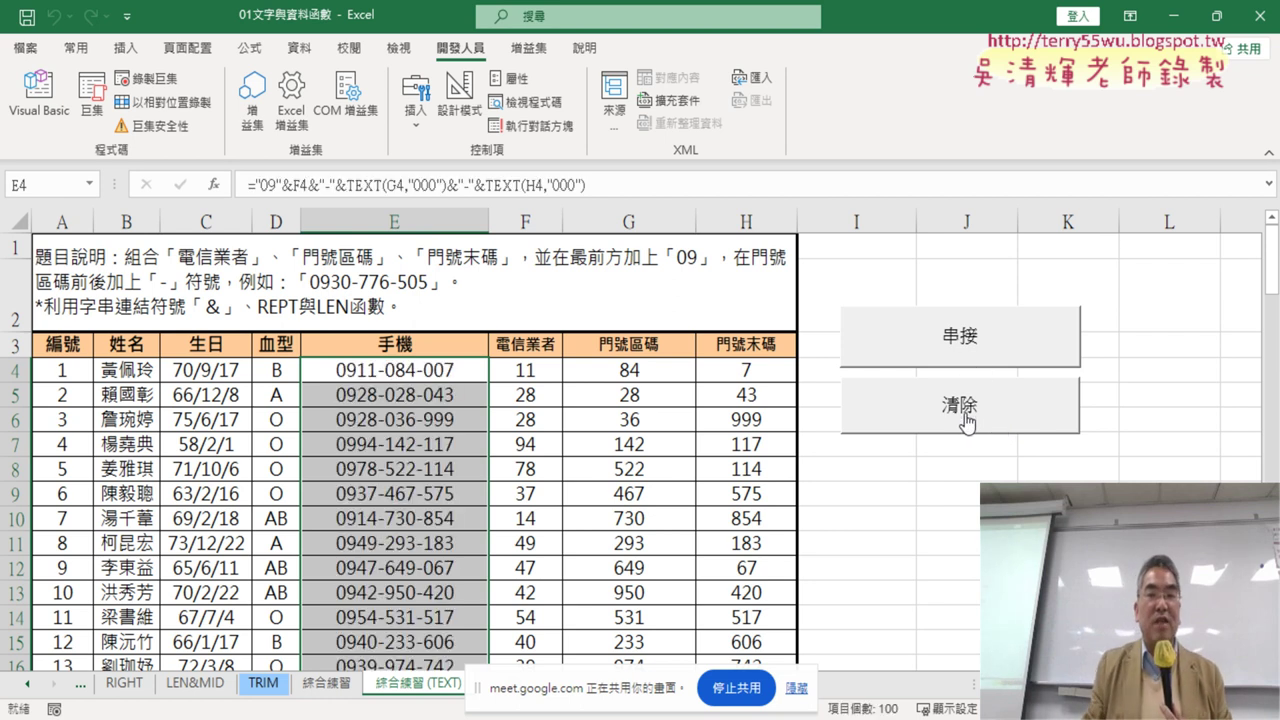
click(966, 420)
click(965, 345)
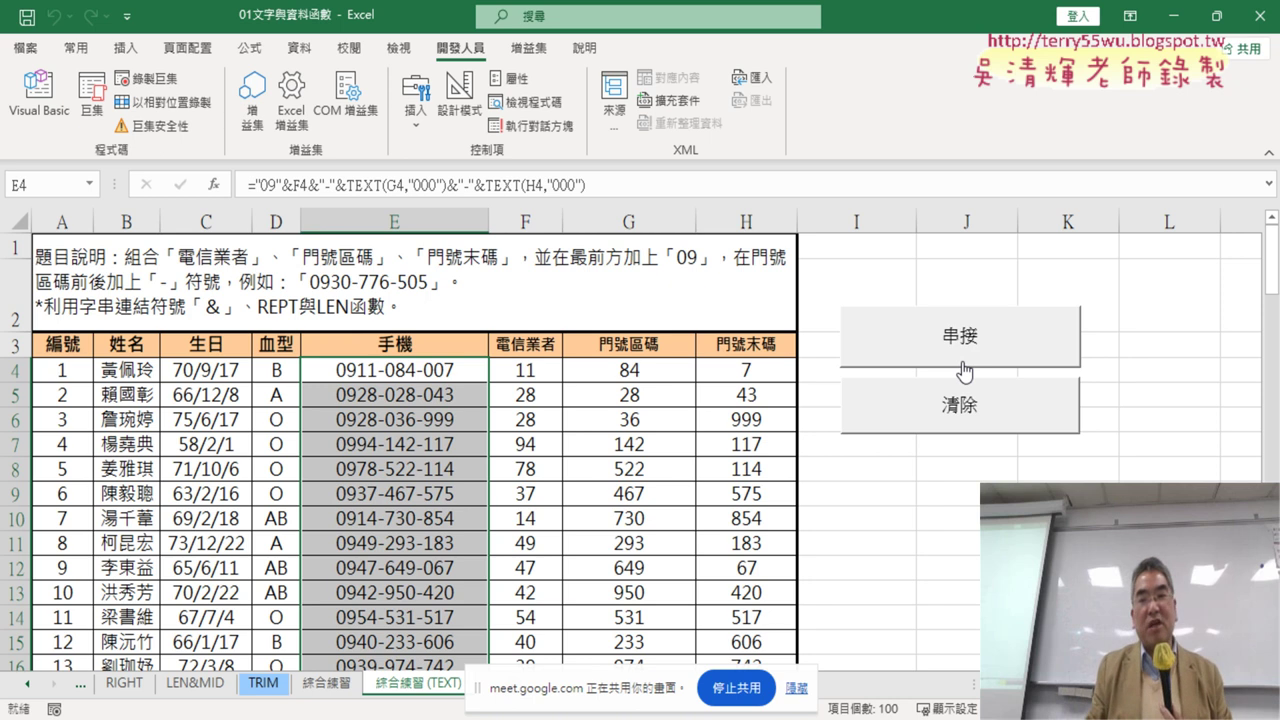
click(993, 405)
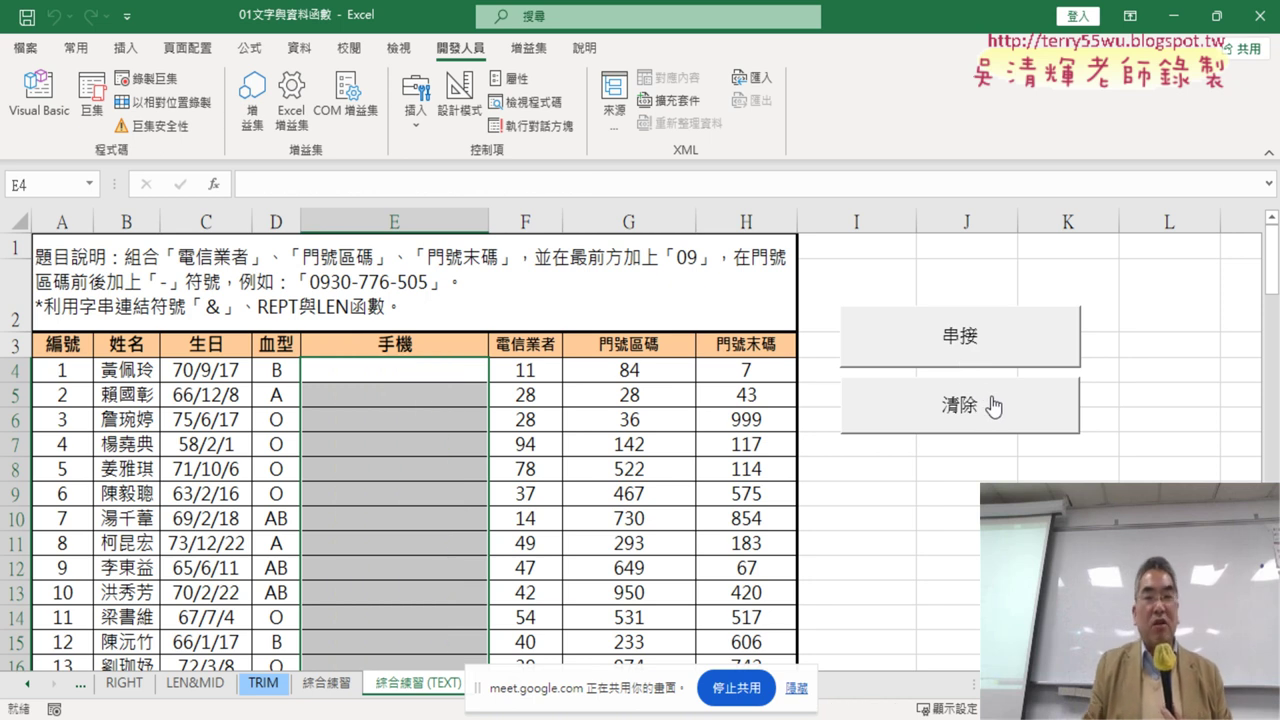
click(427, 134)
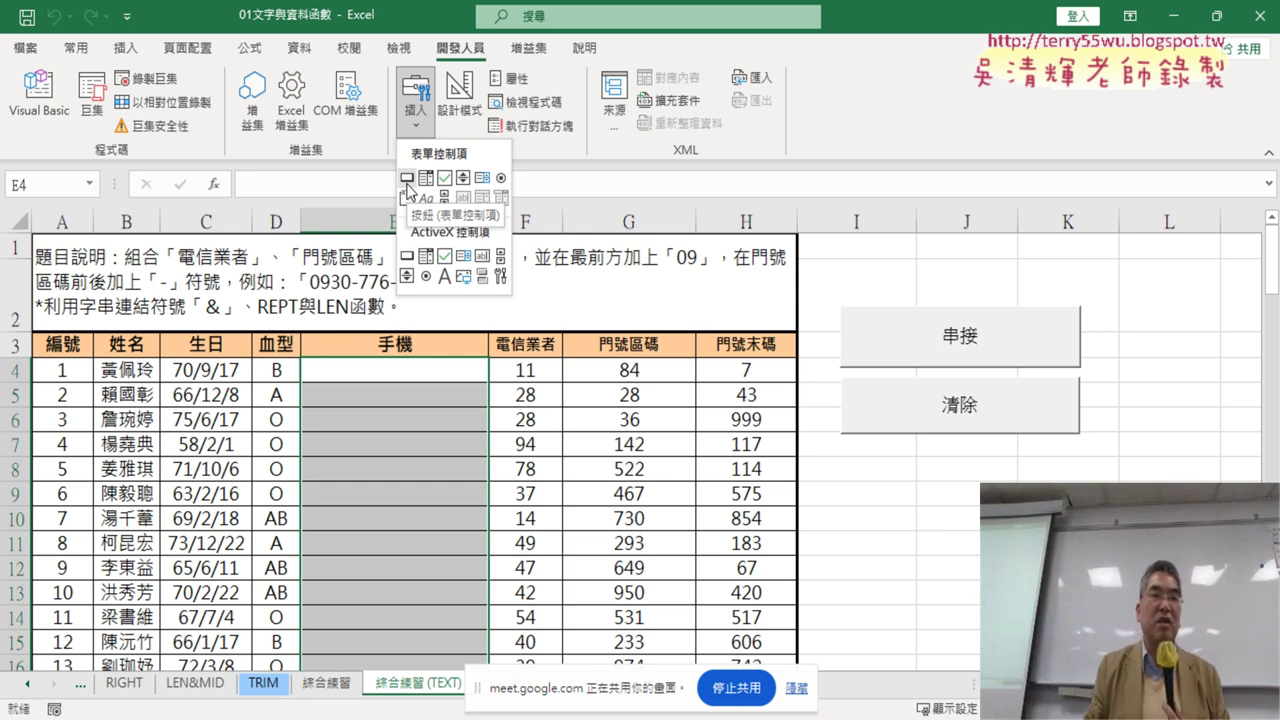
click(99, 120)
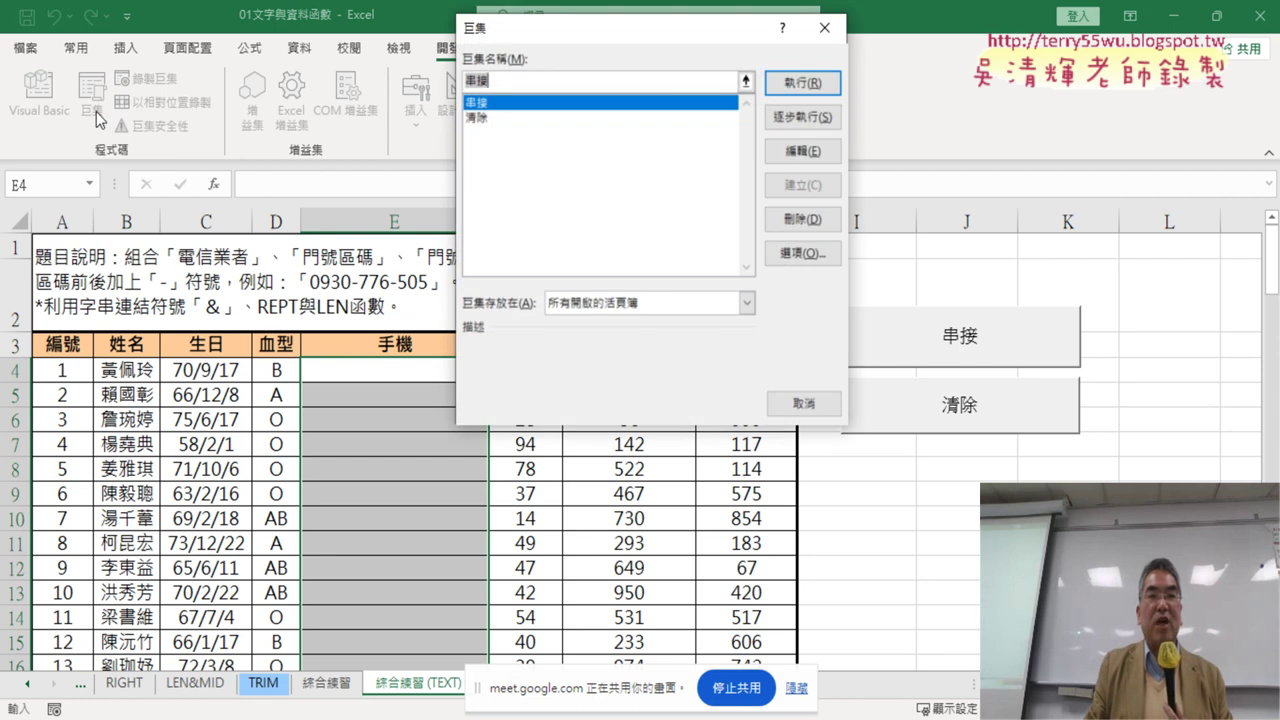
Step: Close the macro list, glance at the form controls palette, and switch to the Insert ribbon
click(840, 46)
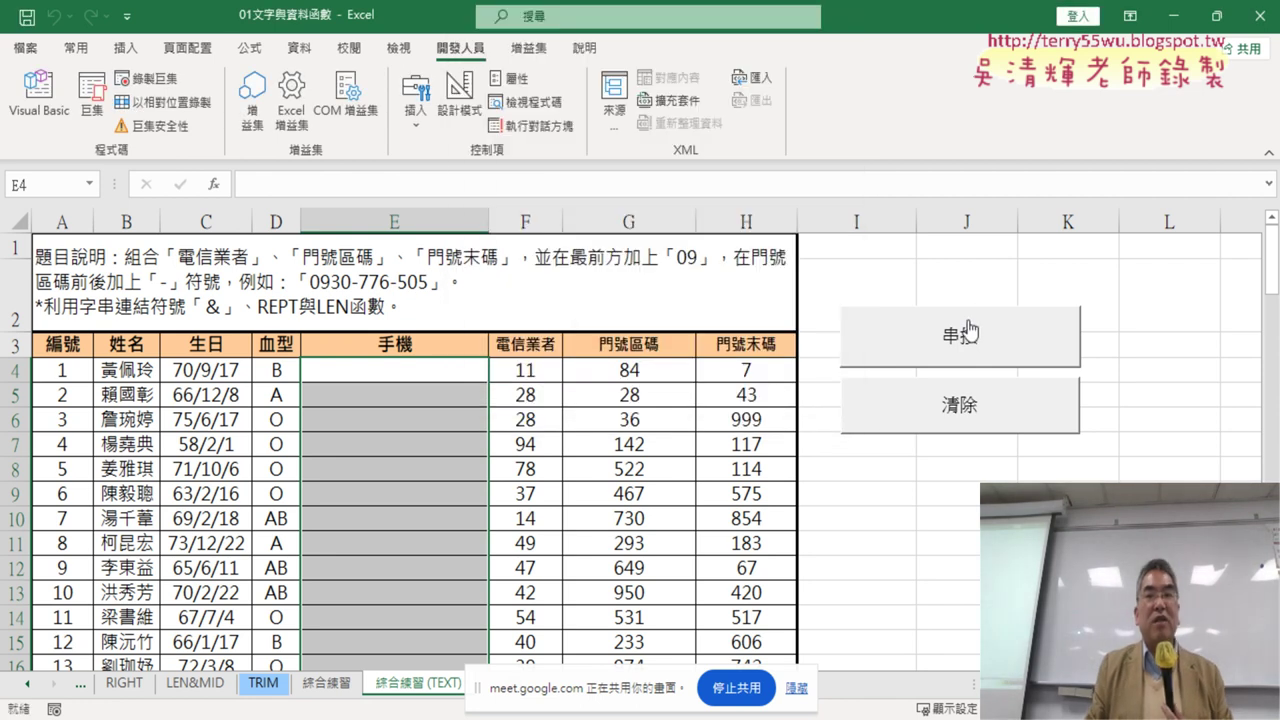
click(415, 100)
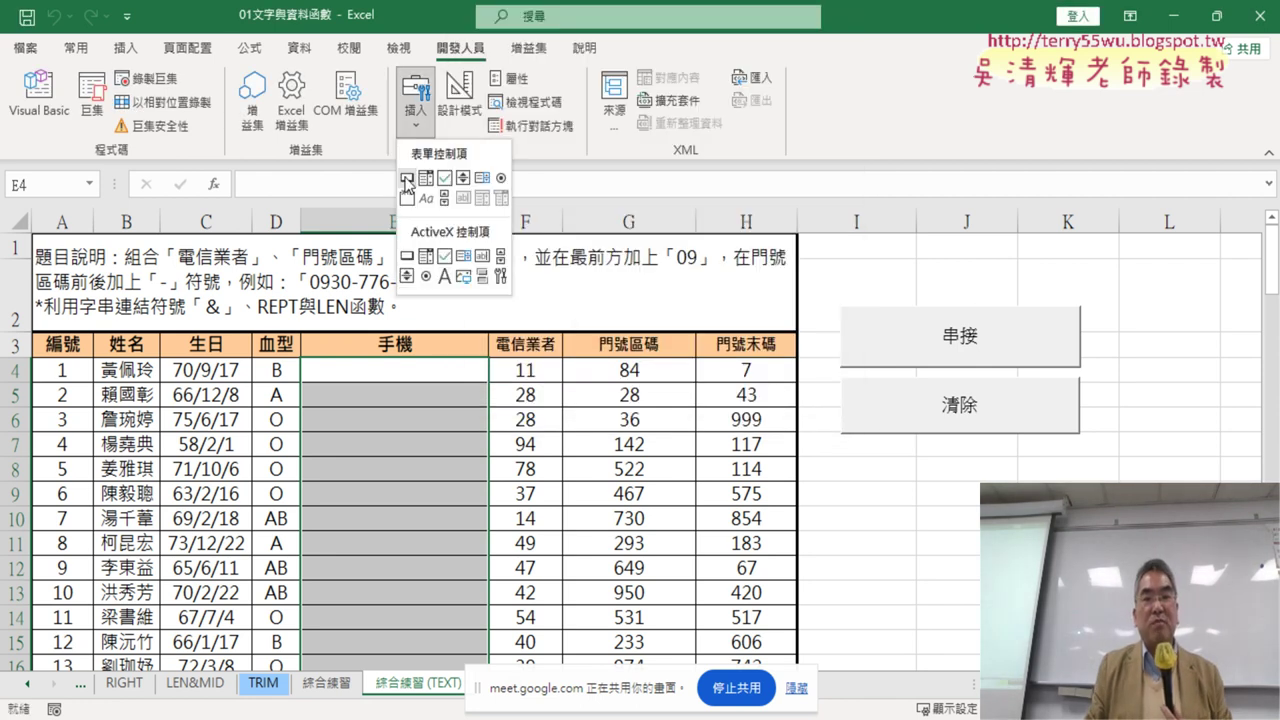
click(126, 48)
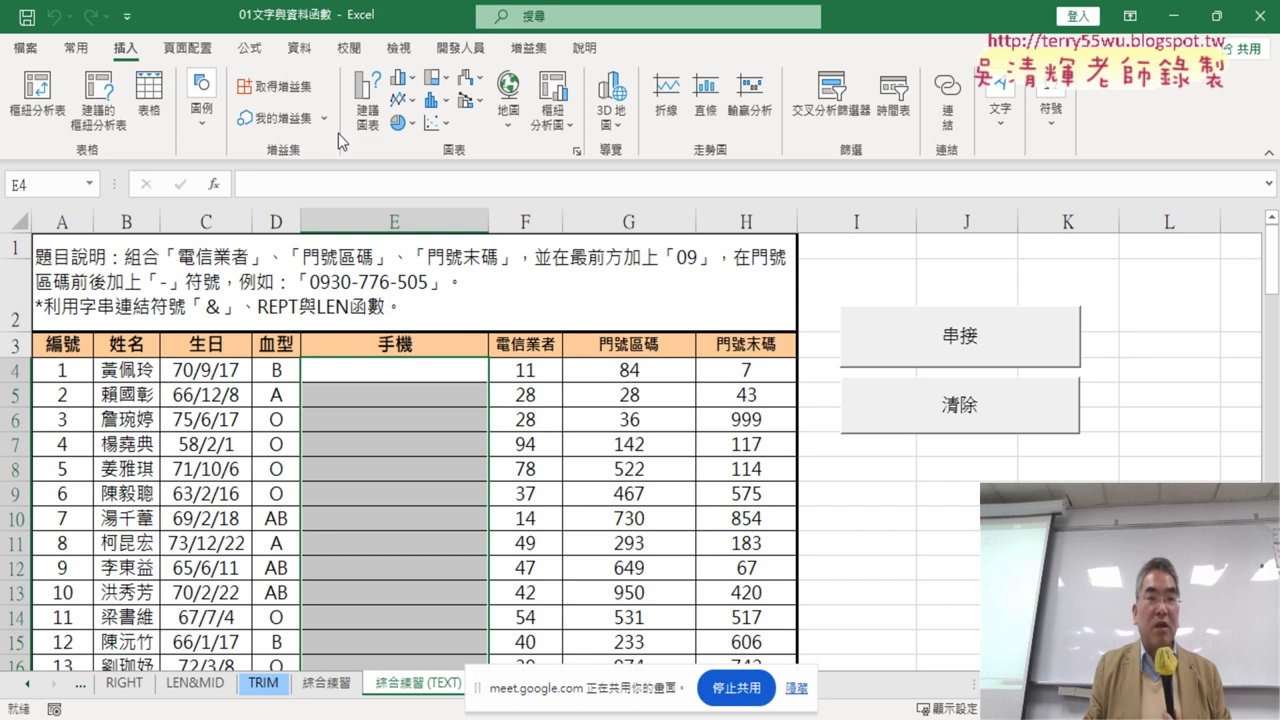
Step: Browse the Illustrations options, briefly check Home, and return to the Insert ribbon
click(204, 128)
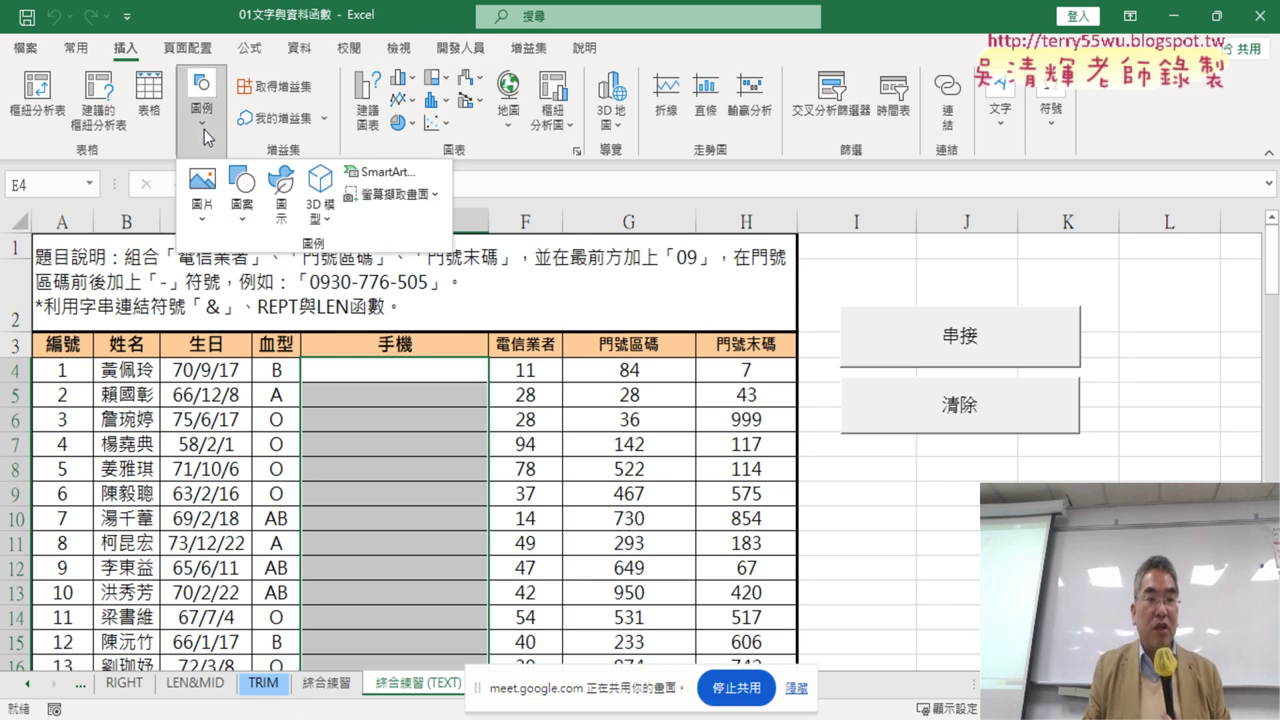
click(206, 24)
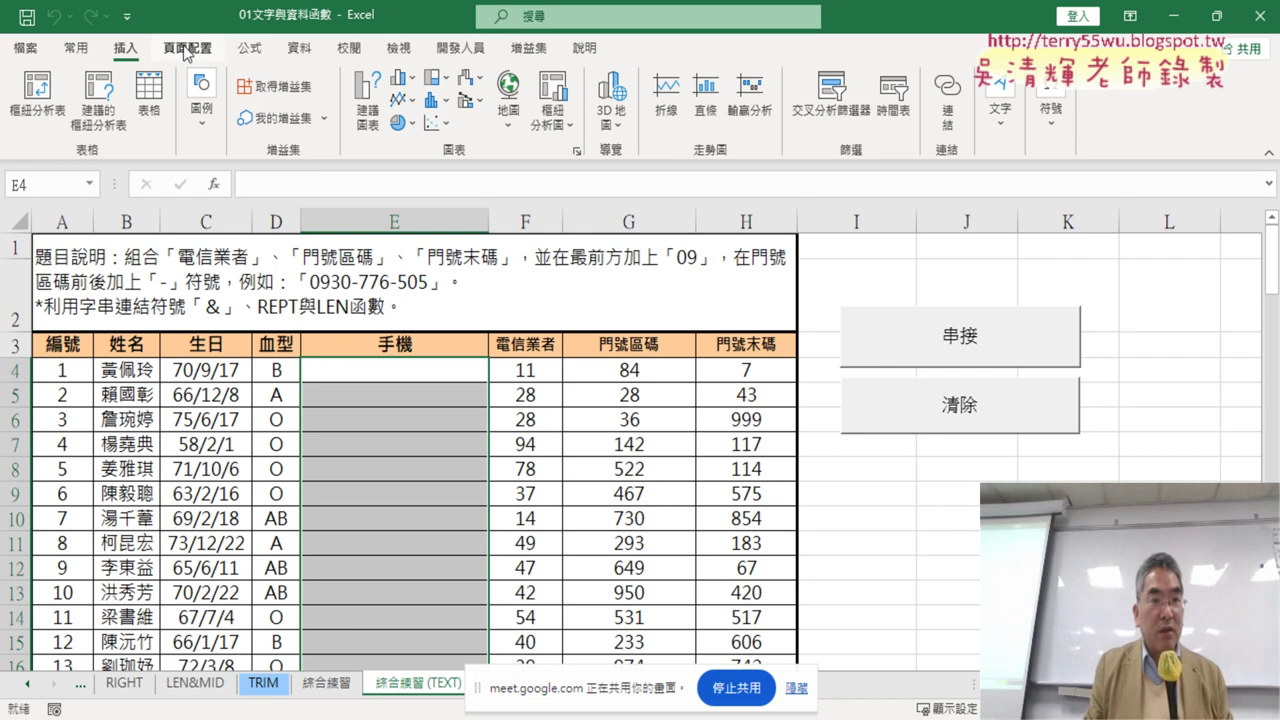
click(76, 50)
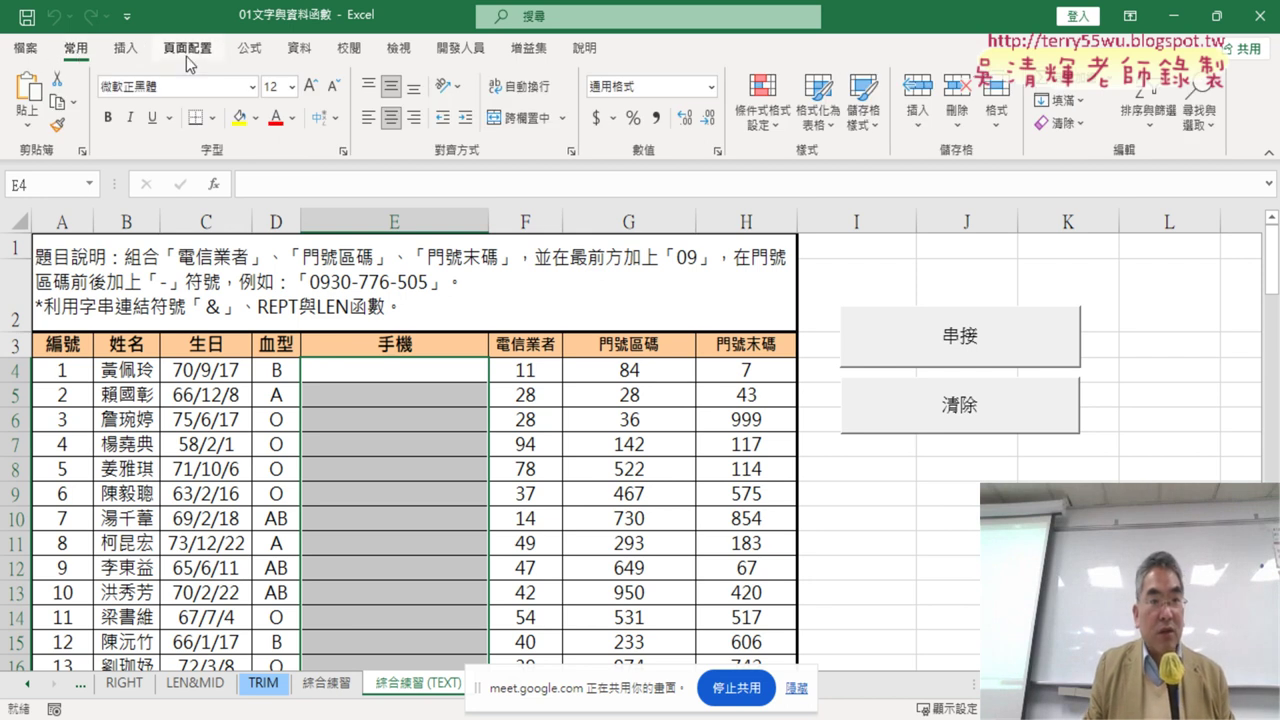
click(135, 52)
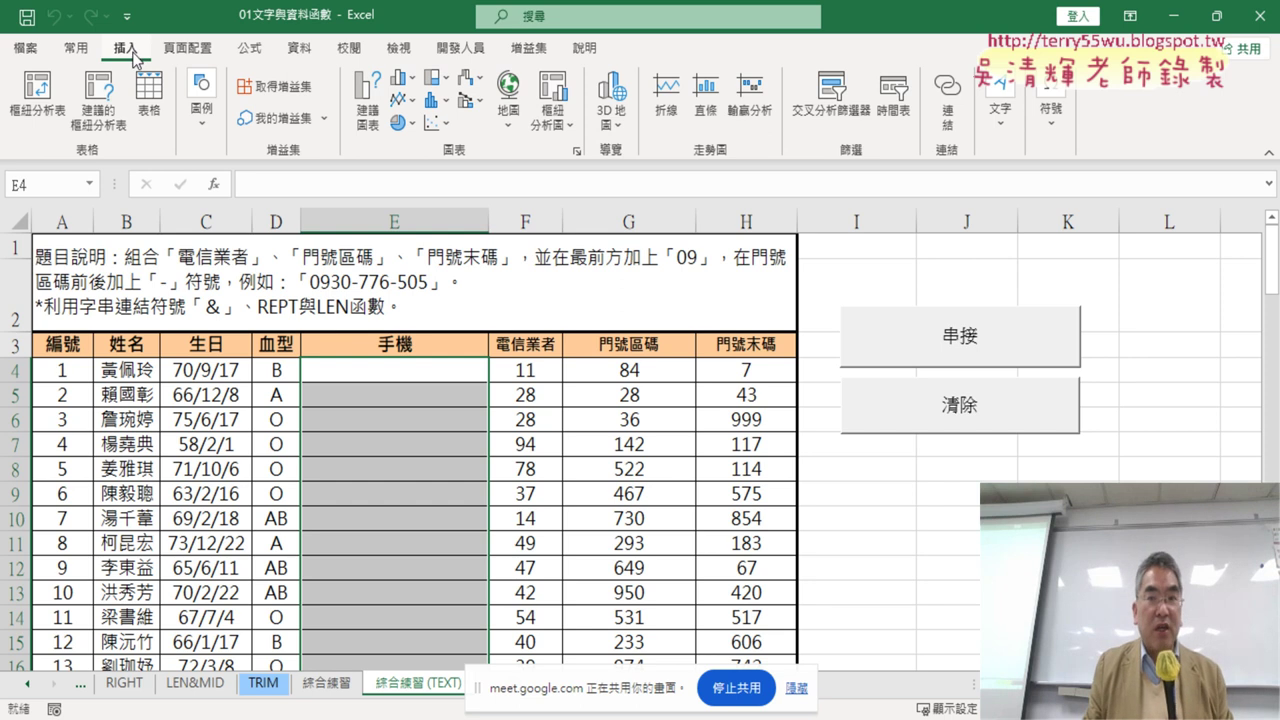
Step: Pick the Smiley Face from the Basic Shapes in the Shapes gallery
click(203, 128)
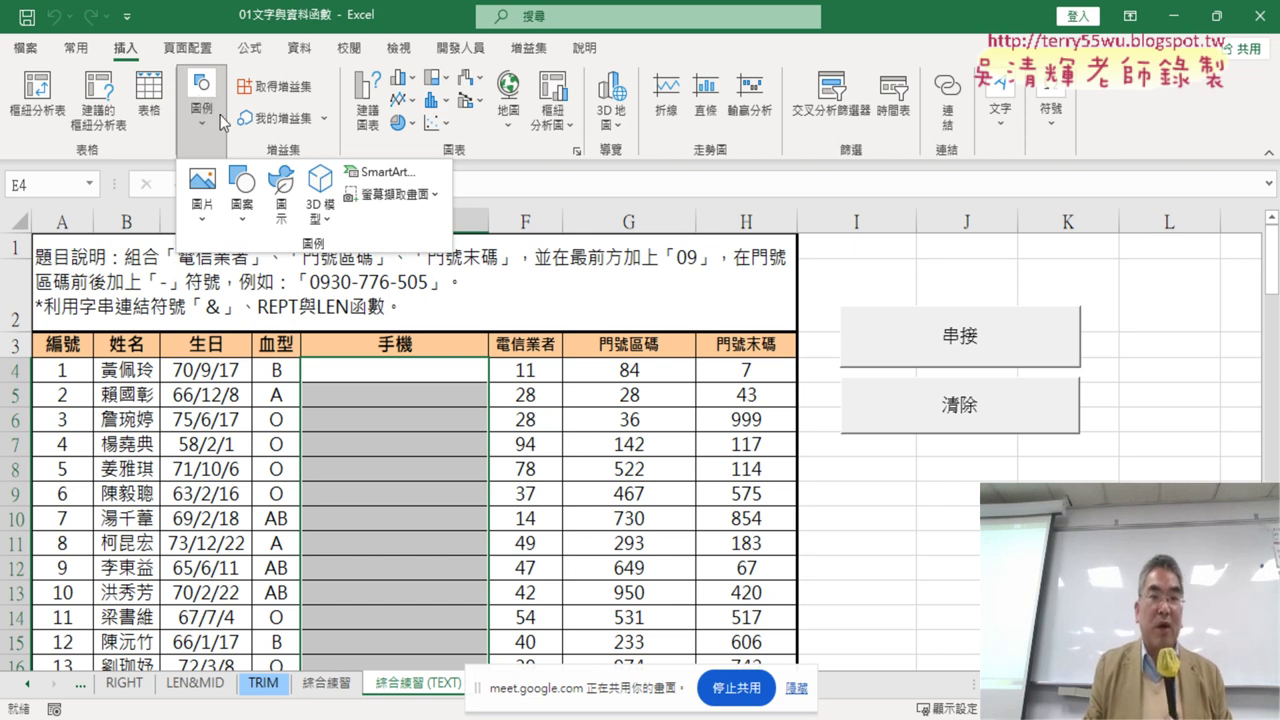
click(245, 230)
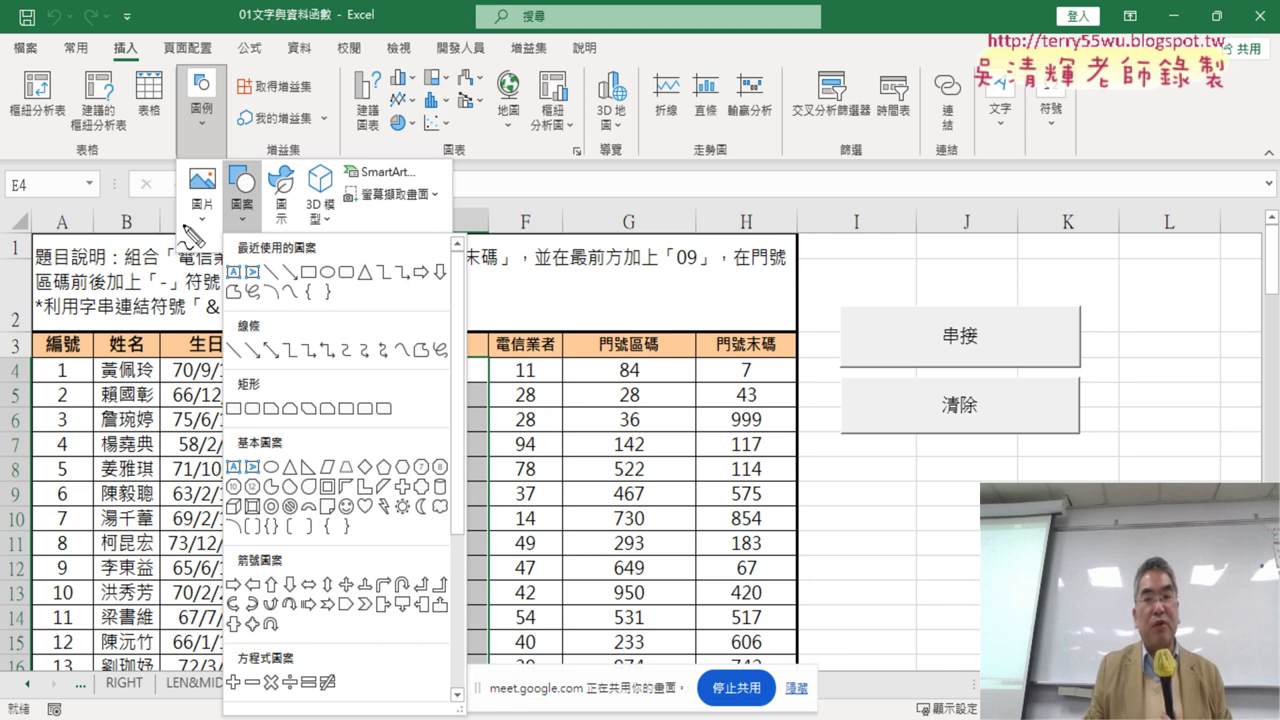
mouse_move(880, 530)
mouse_down()
mouse_move(872, 502)
mouse_move(909, 543)
mouse_move(886, 522)
mouse_up()
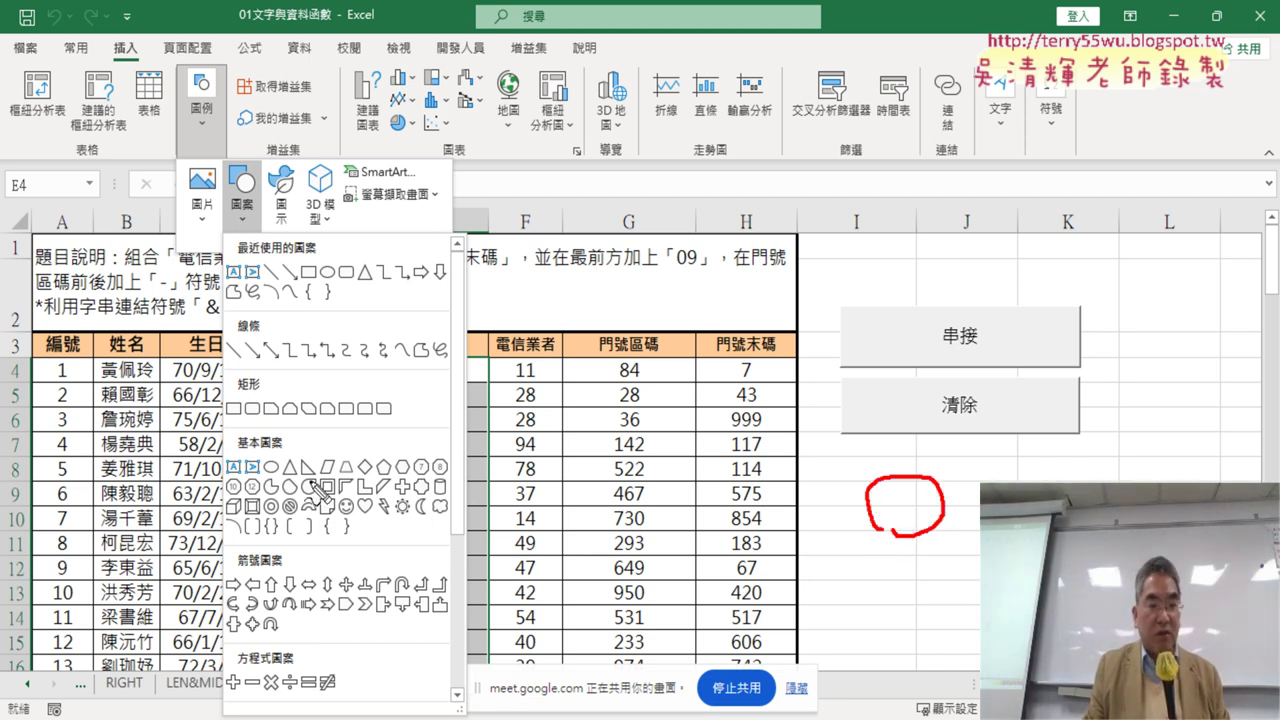
drag(346, 522, 340, 520)
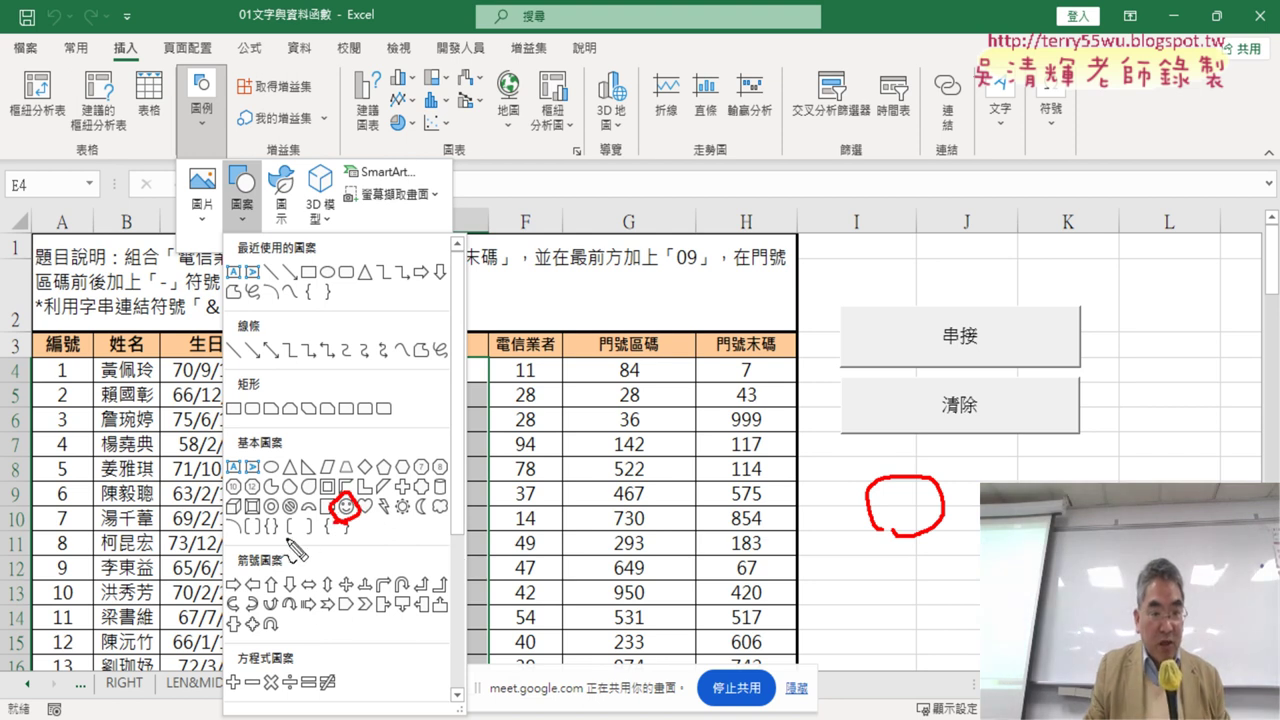
drag(277, 697, 276, 694)
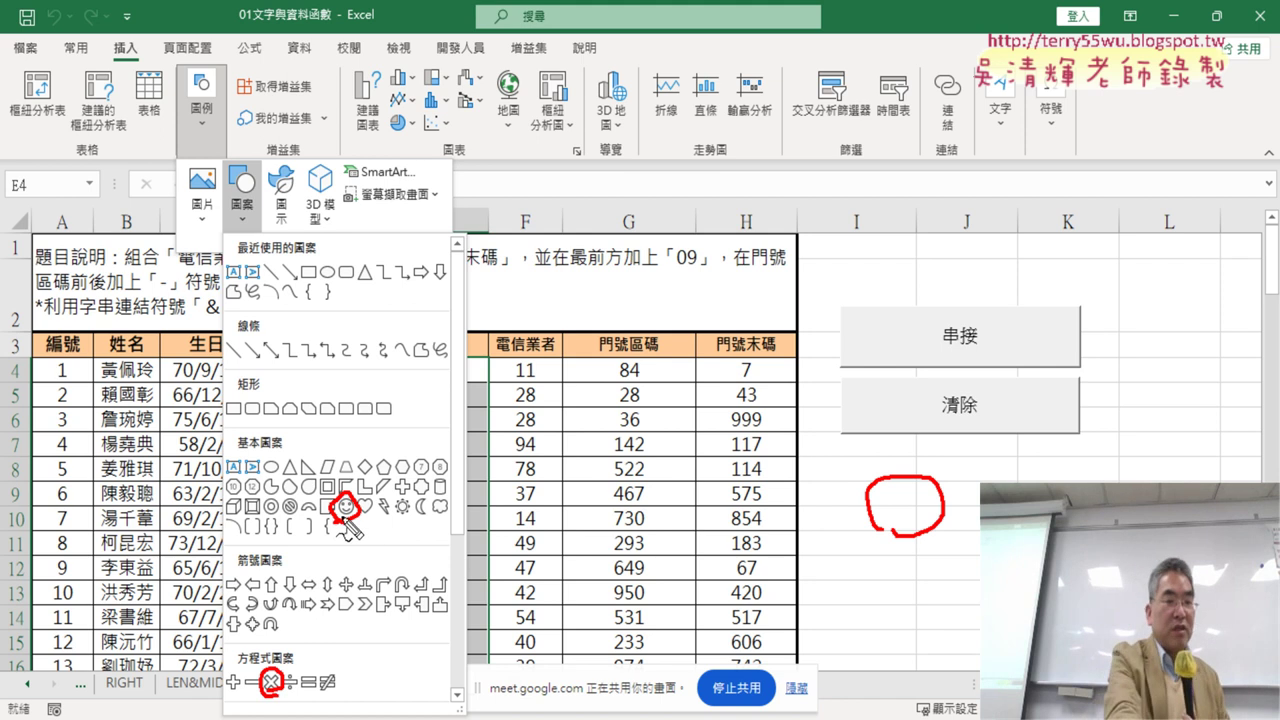
key(Escape)
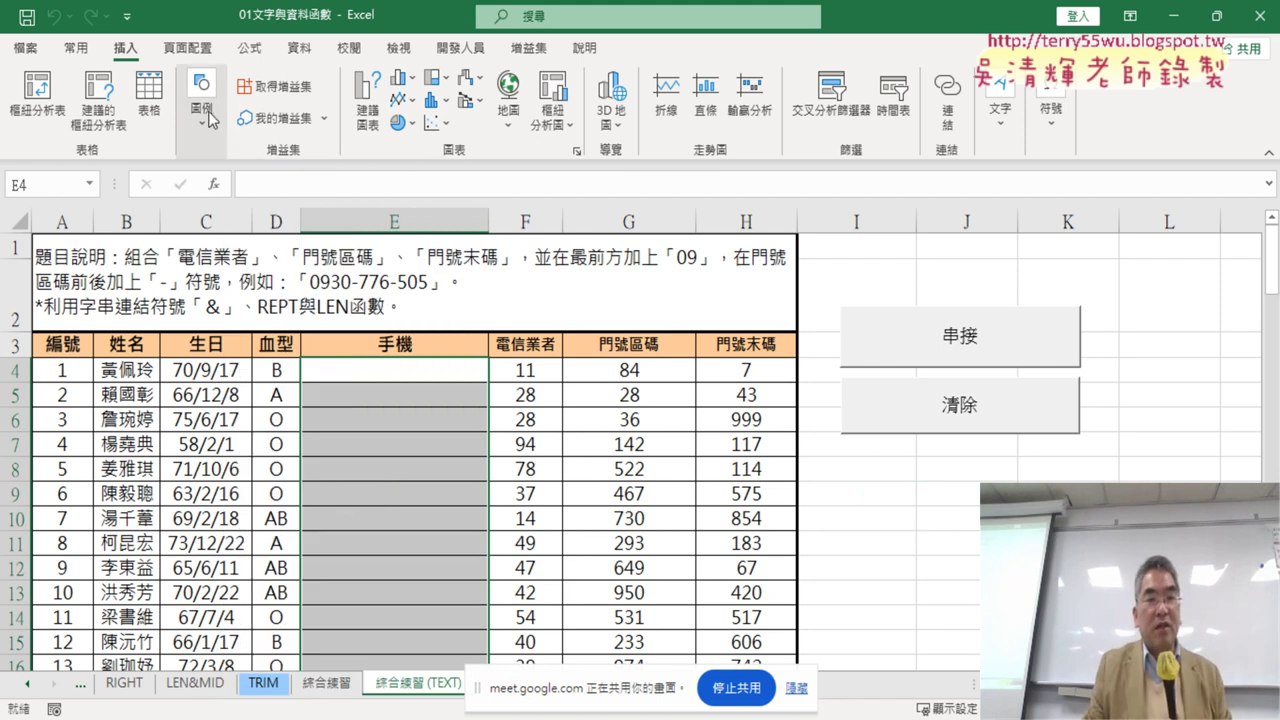
click(203, 110)
click(244, 222)
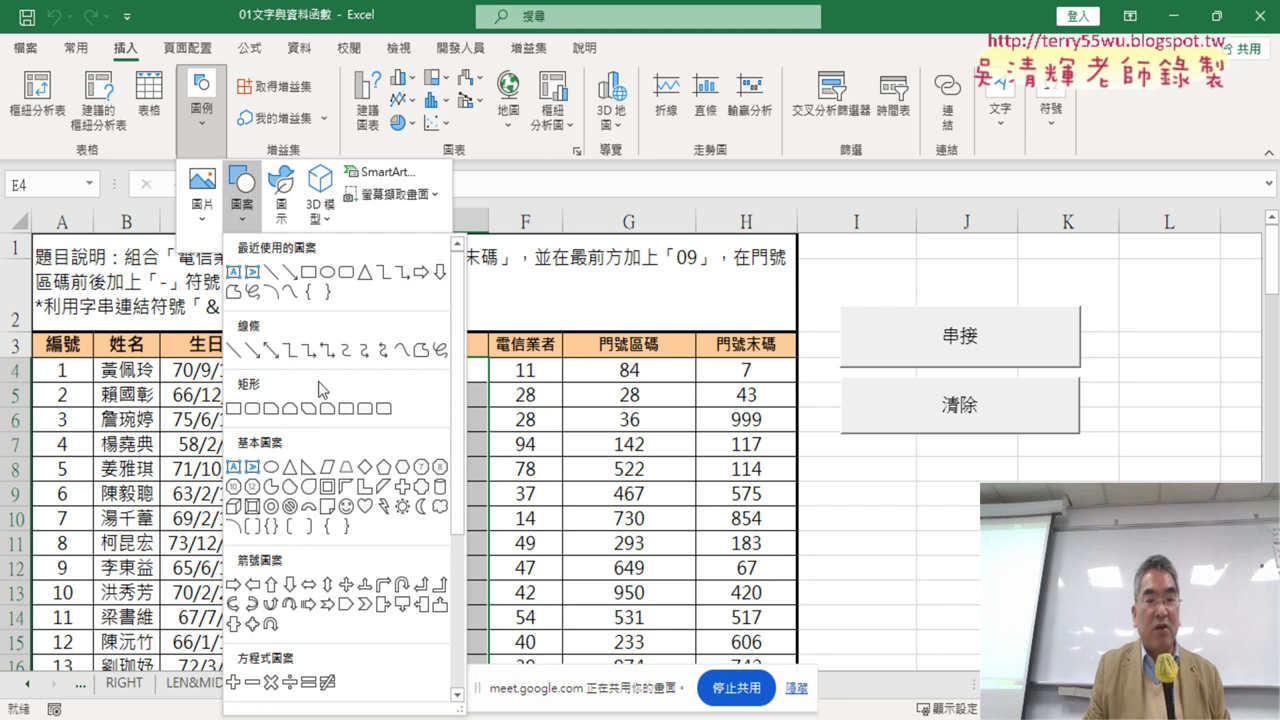
click(346, 507)
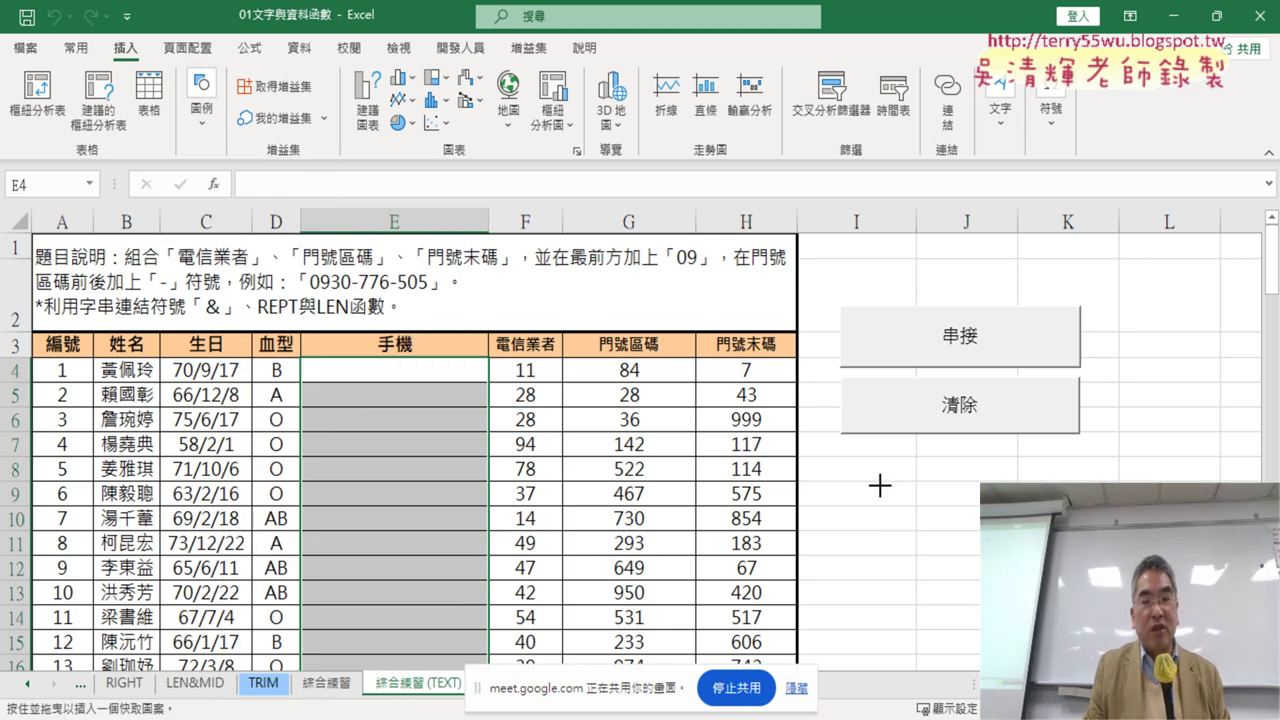
Step: Draw a smiley face near J9 below the 清除 button and give it a light-green style
drag(879, 486, 942, 545)
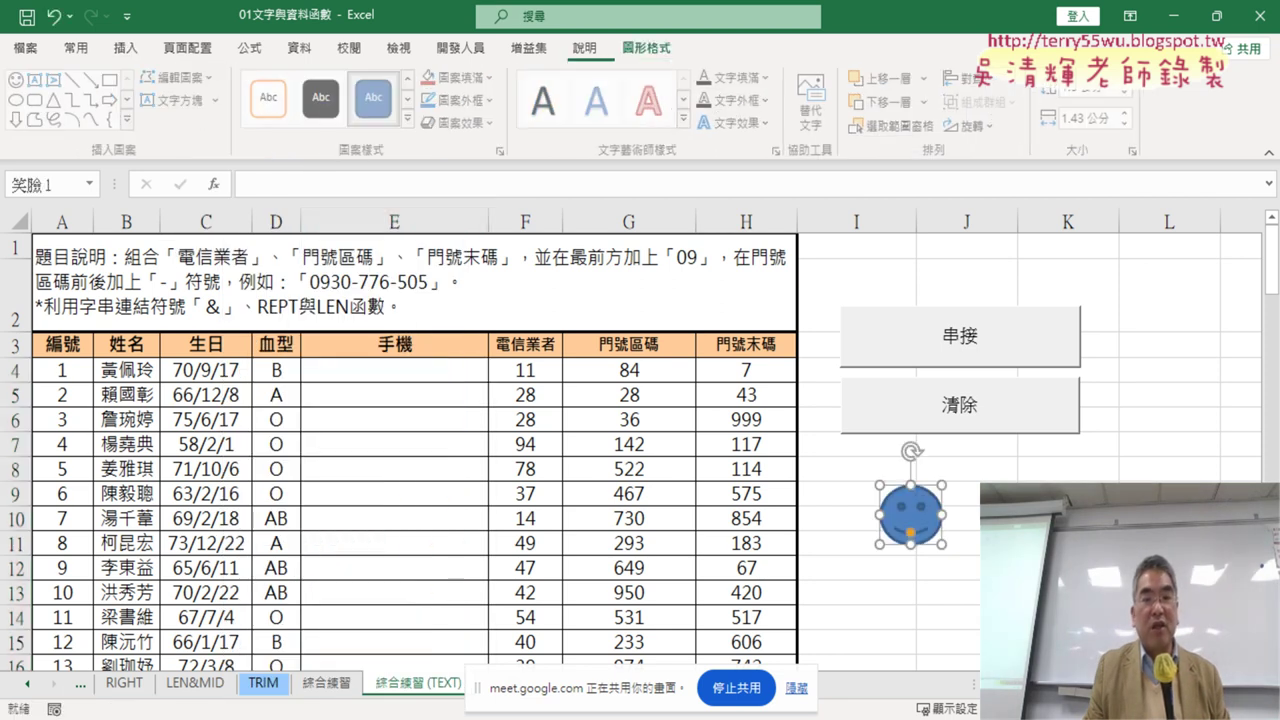
click(411, 118)
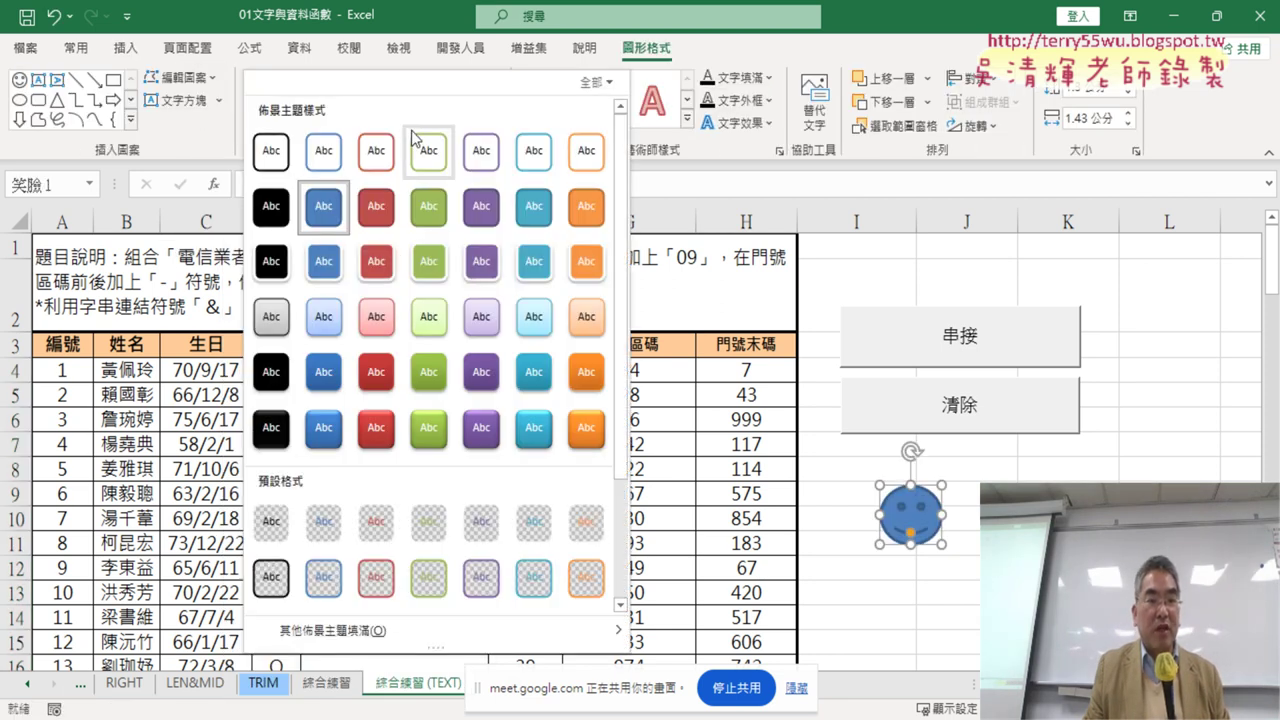
click(437, 314)
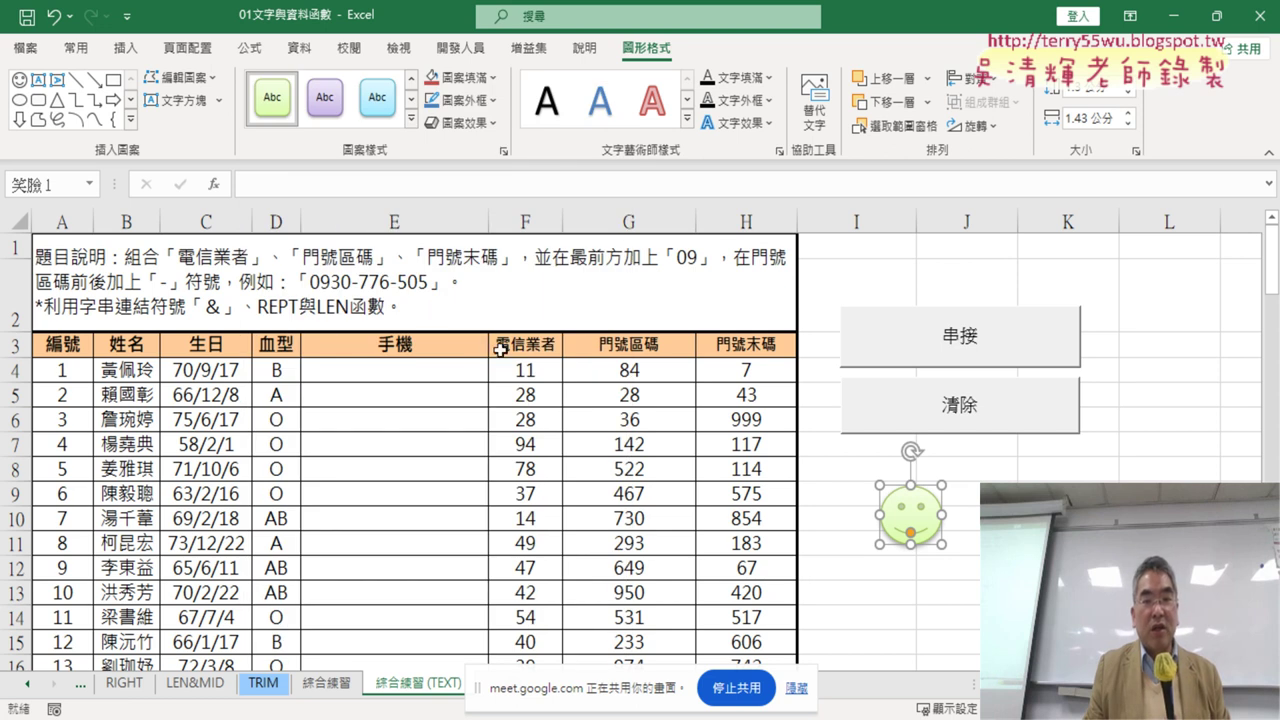
click(1064, 518)
click(928, 522)
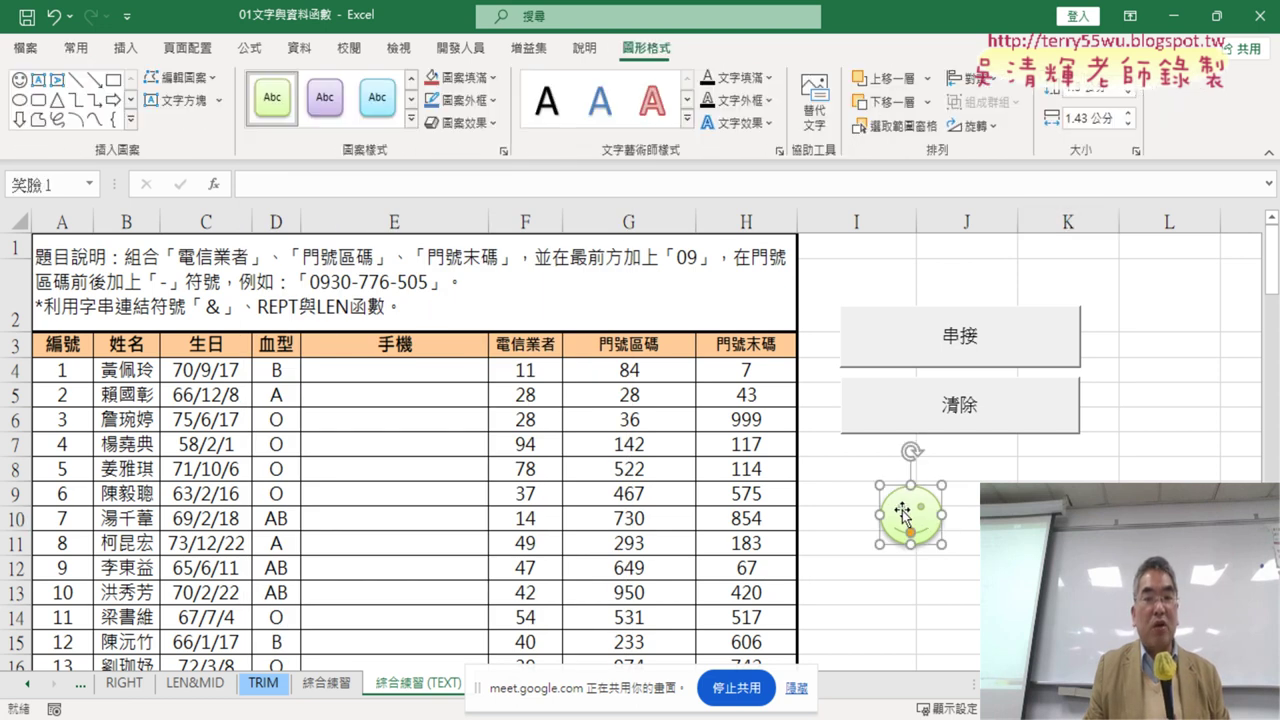
Step: Assign the 串接 macro to the smiley face through its Assign Macro option
right_click(918, 512)
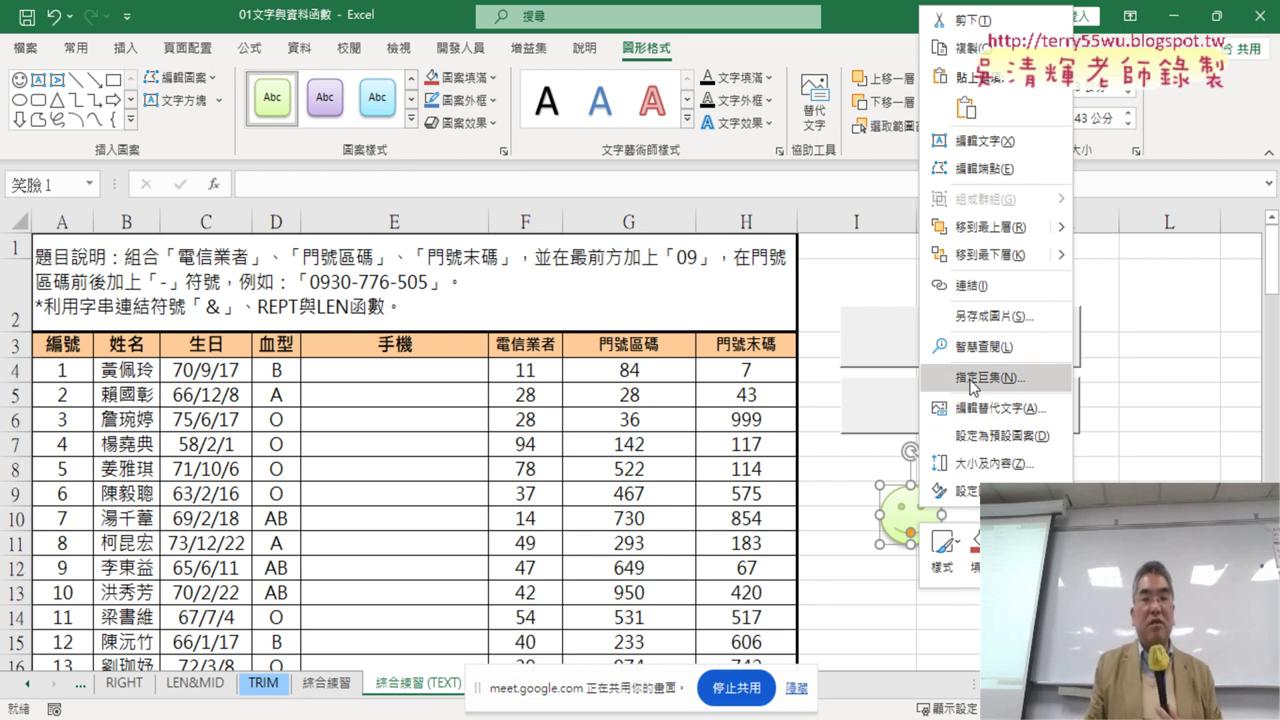
click(1006, 378)
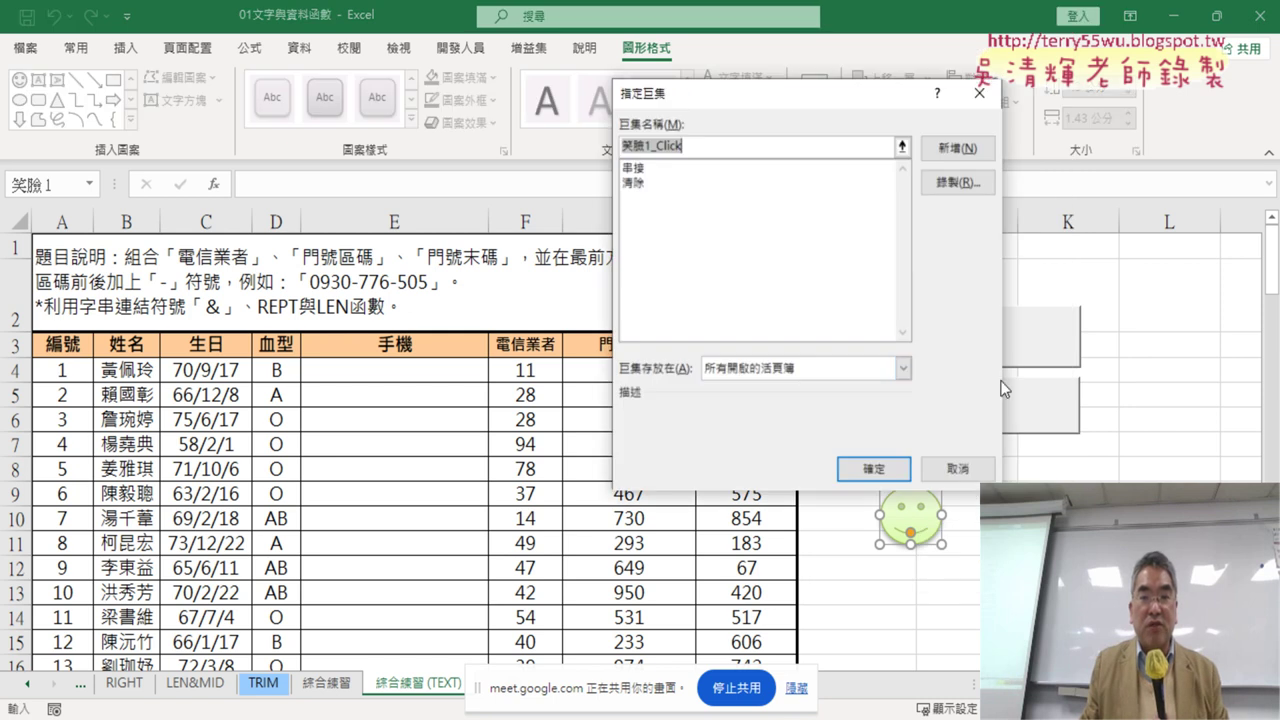
click(652, 168)
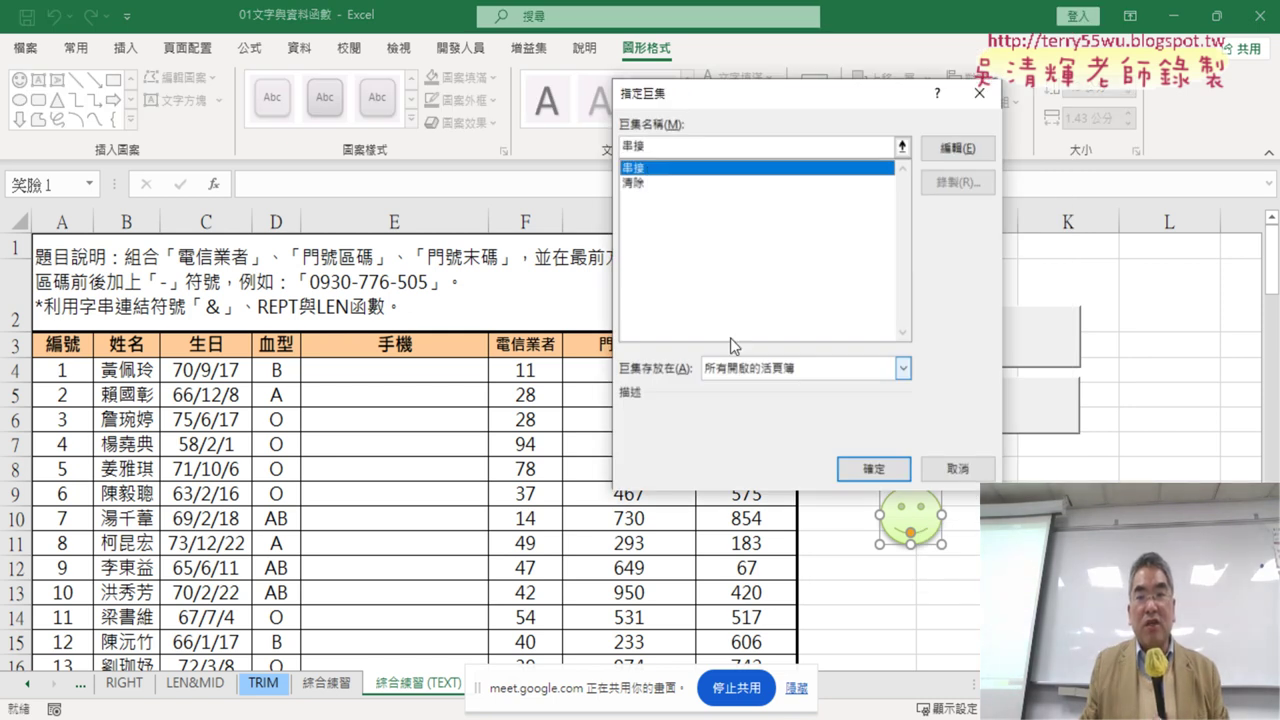
click(878, 470)
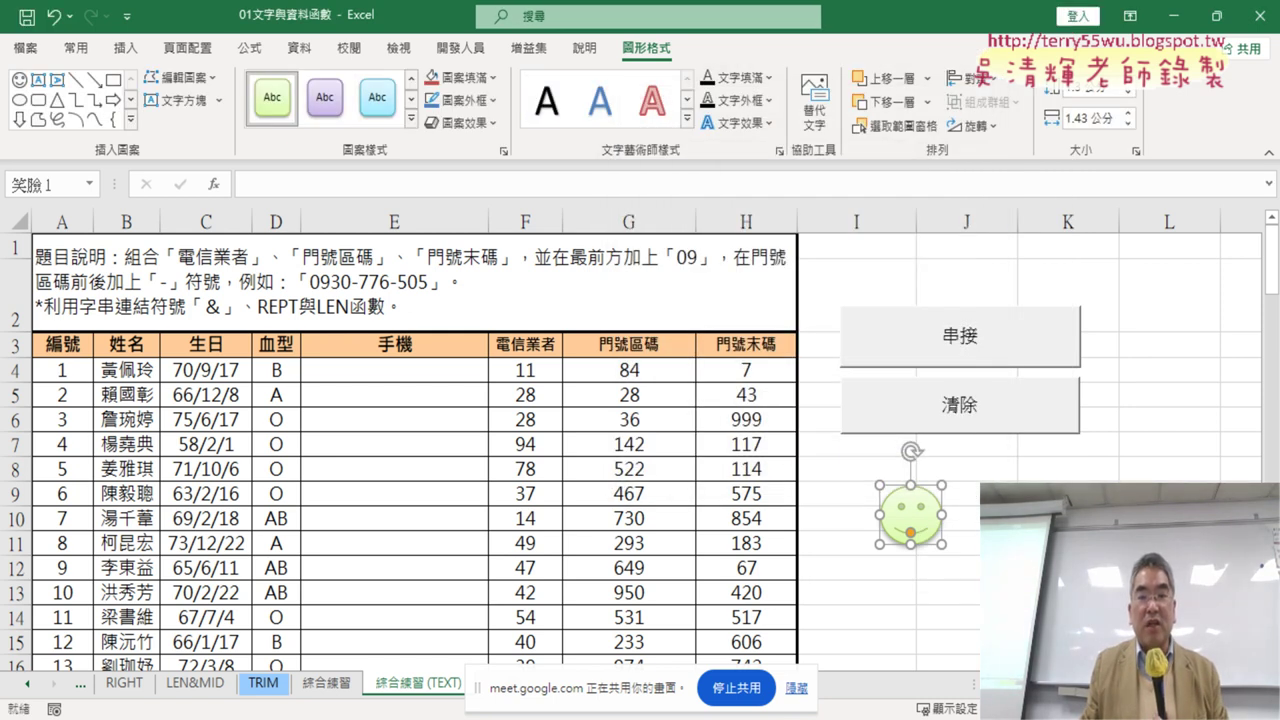
click(935, 540)
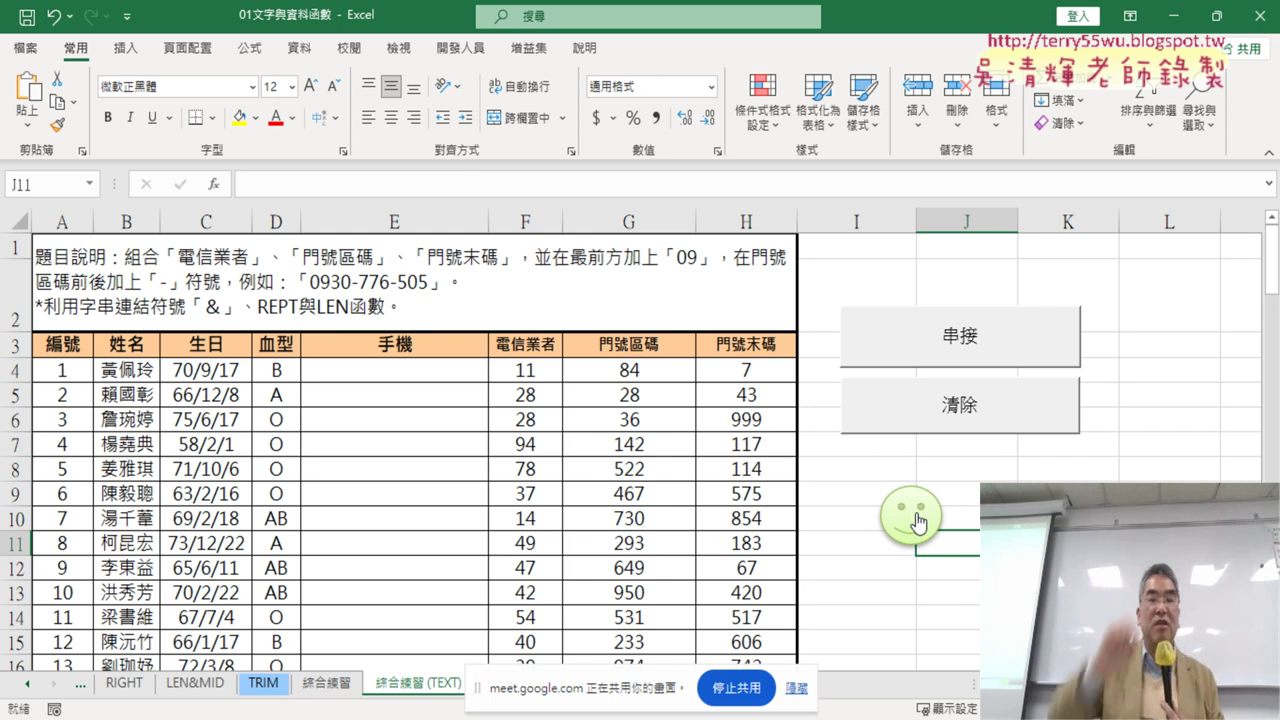
click(917, 522)
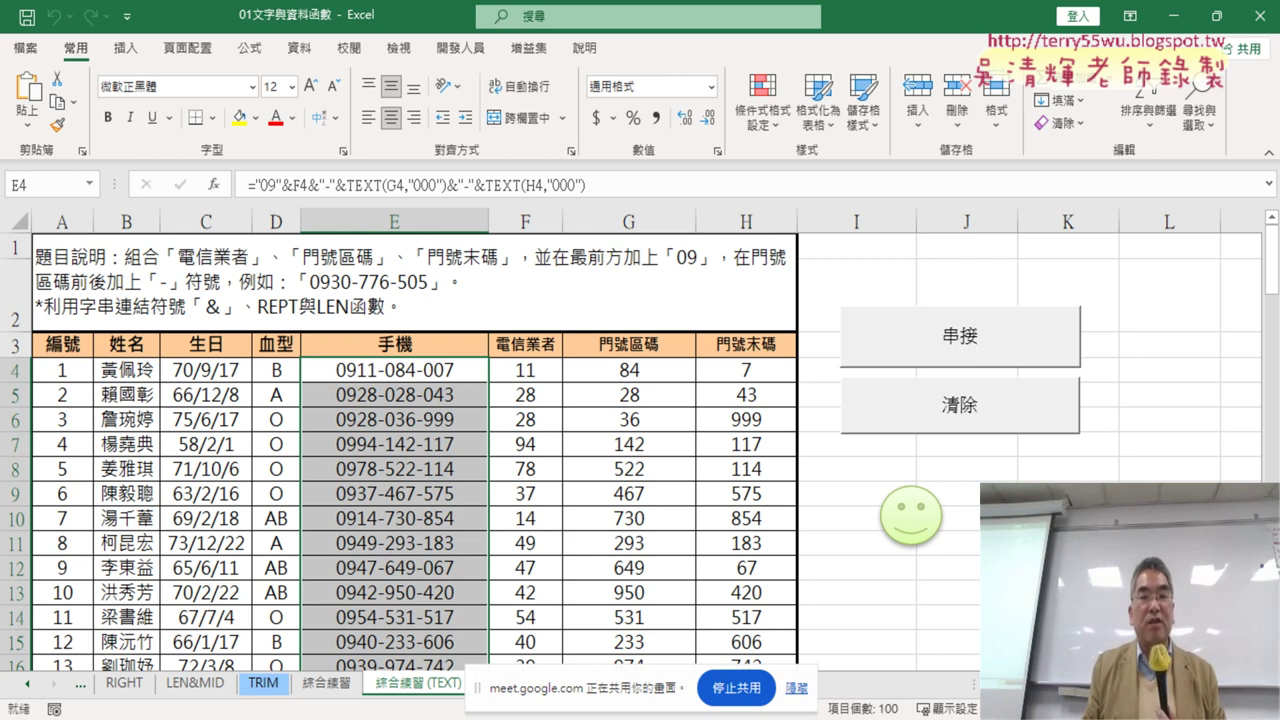
click(126, 48)
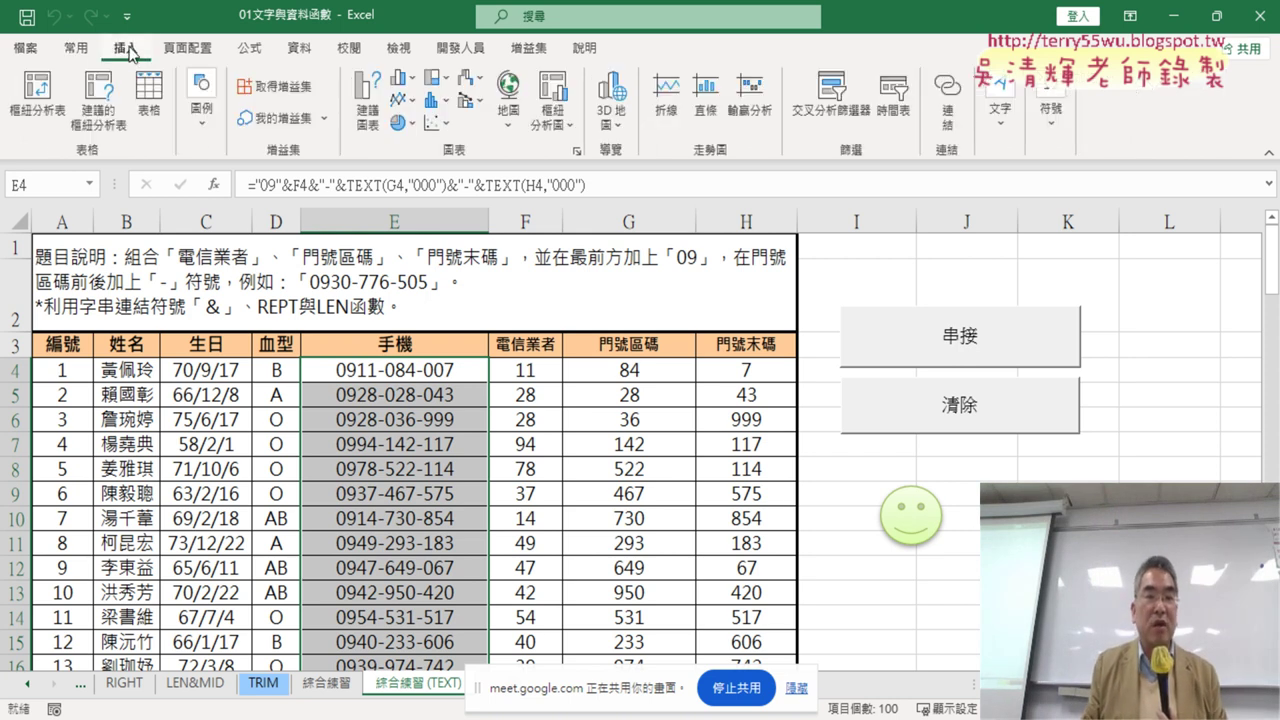
Step: Draw a light-pink multiplication-sign shape beside the smiley face and open its shortcut menu
click(204, 127)
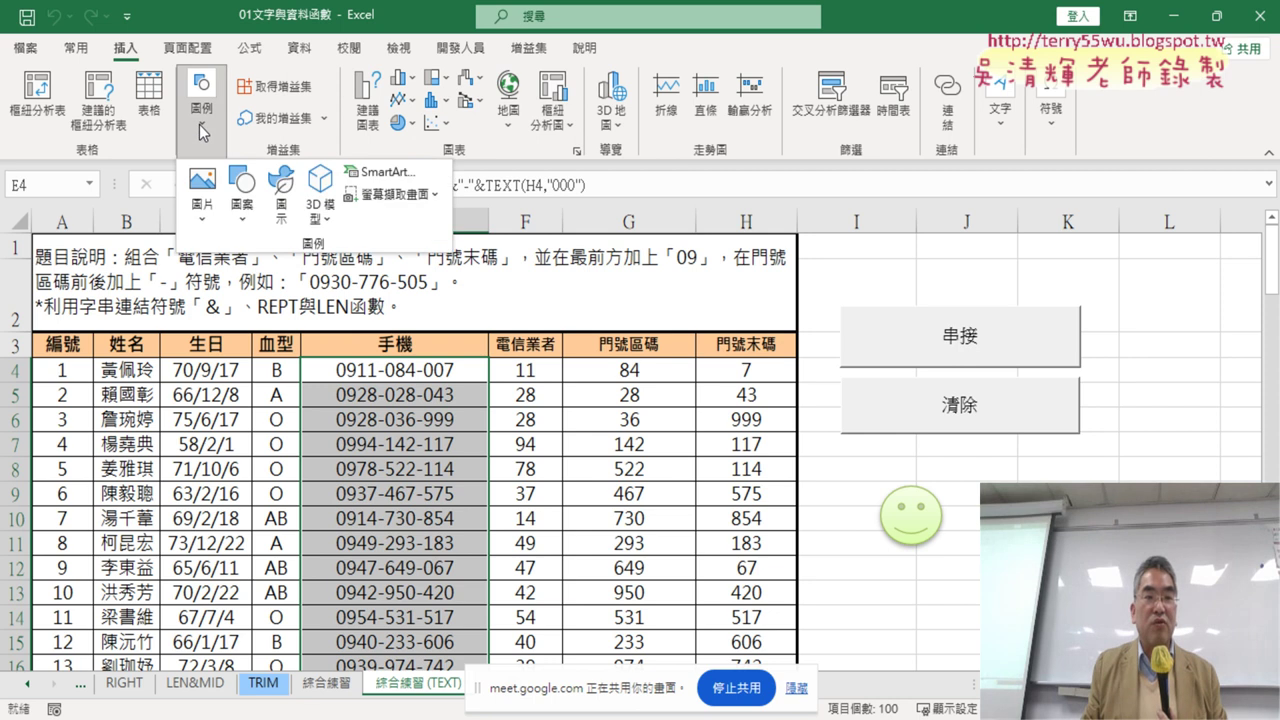
click(254, 231)
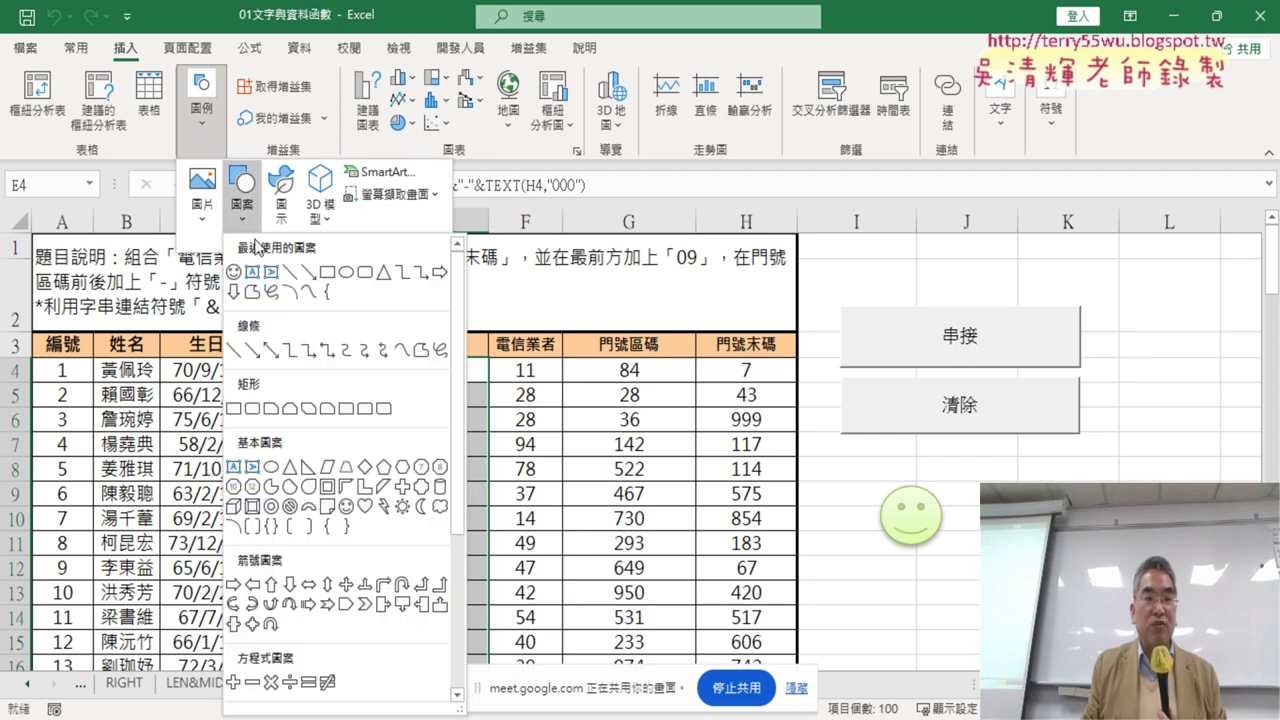
click(270, 682)
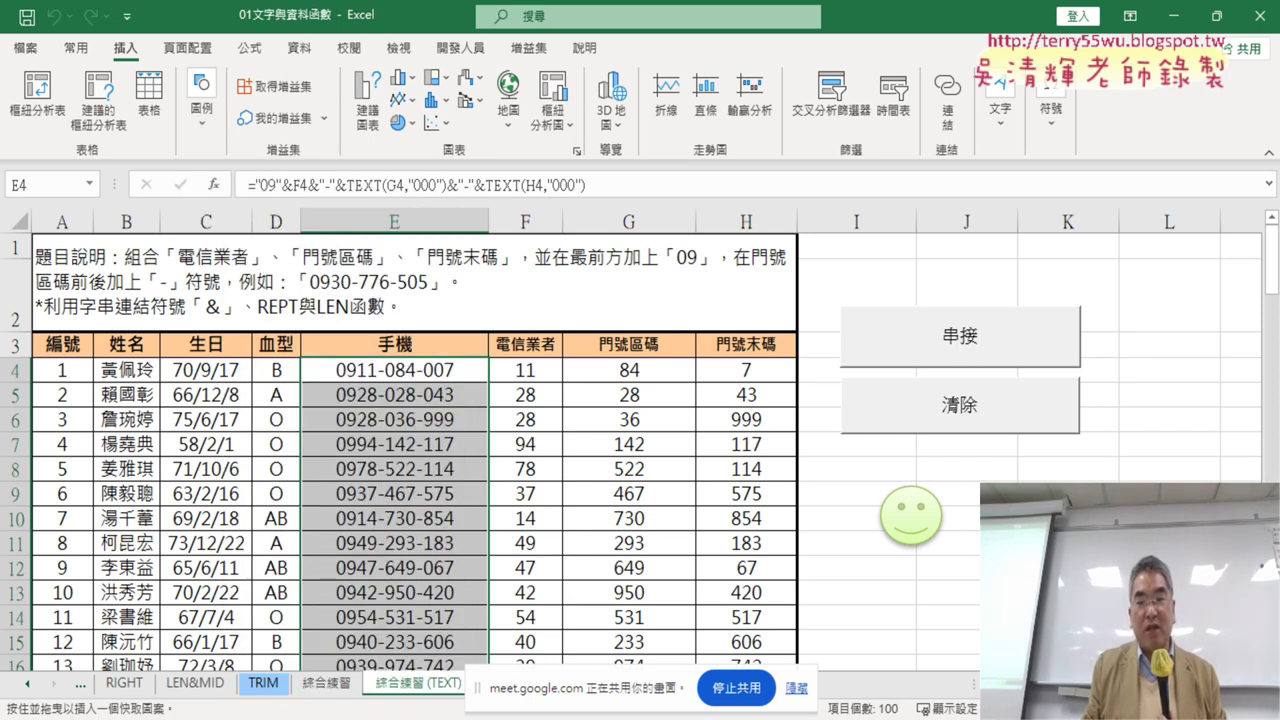
drag(975, 490, 1037, 548)
click(414, 119)
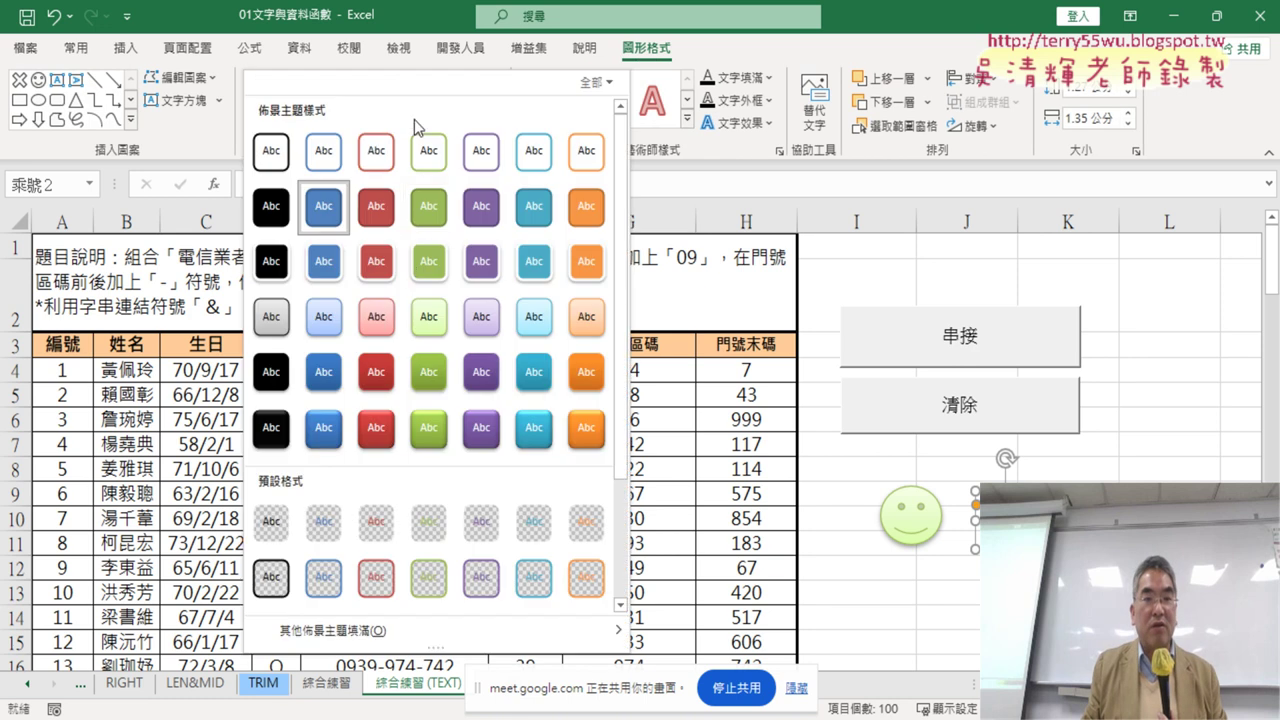
click(376, 322)
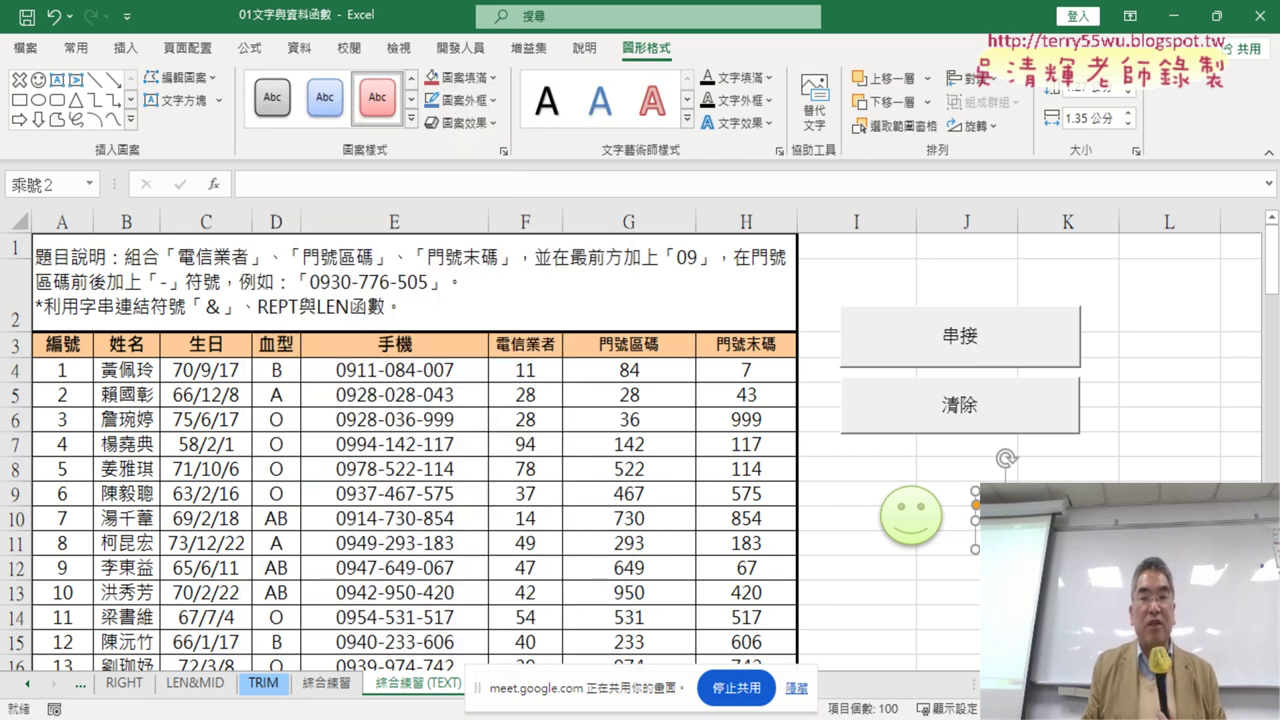
right_click(1014, 488)
Step: Assign the 清除 macro to the multiplication sign and run it to clear the phone numbers in E4:E16
click(1070, 405)
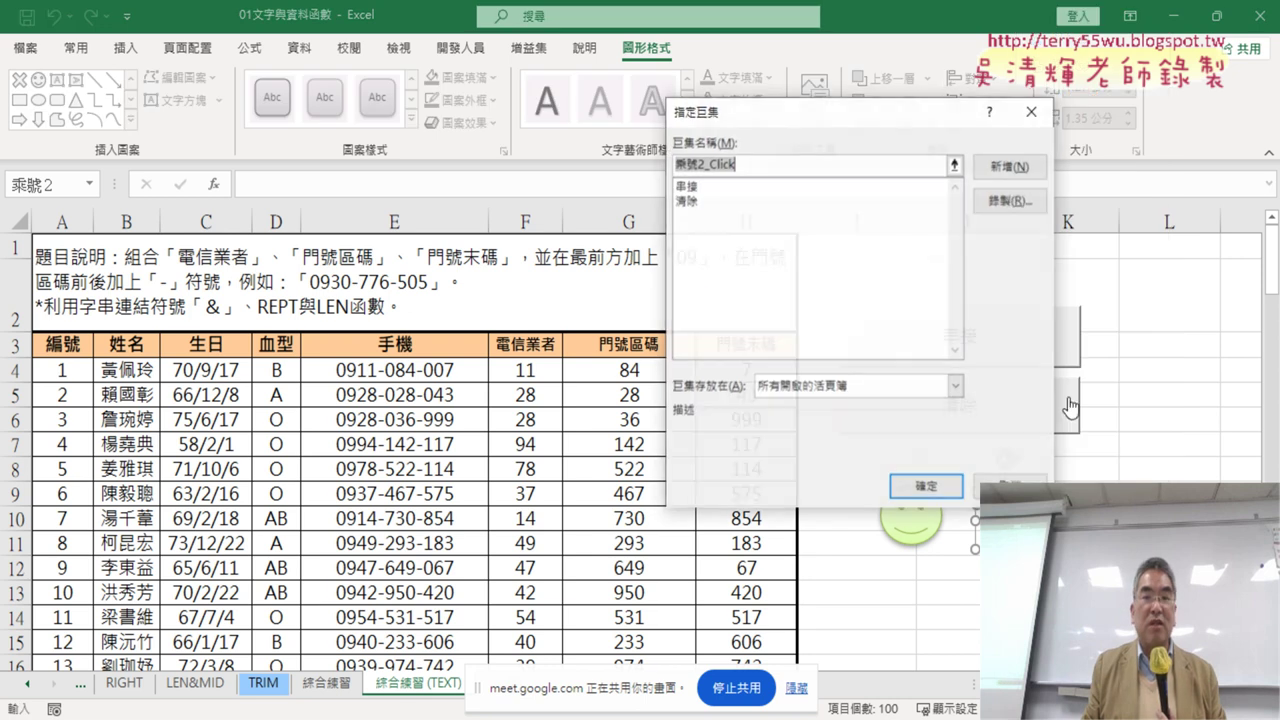
click(697, 201)
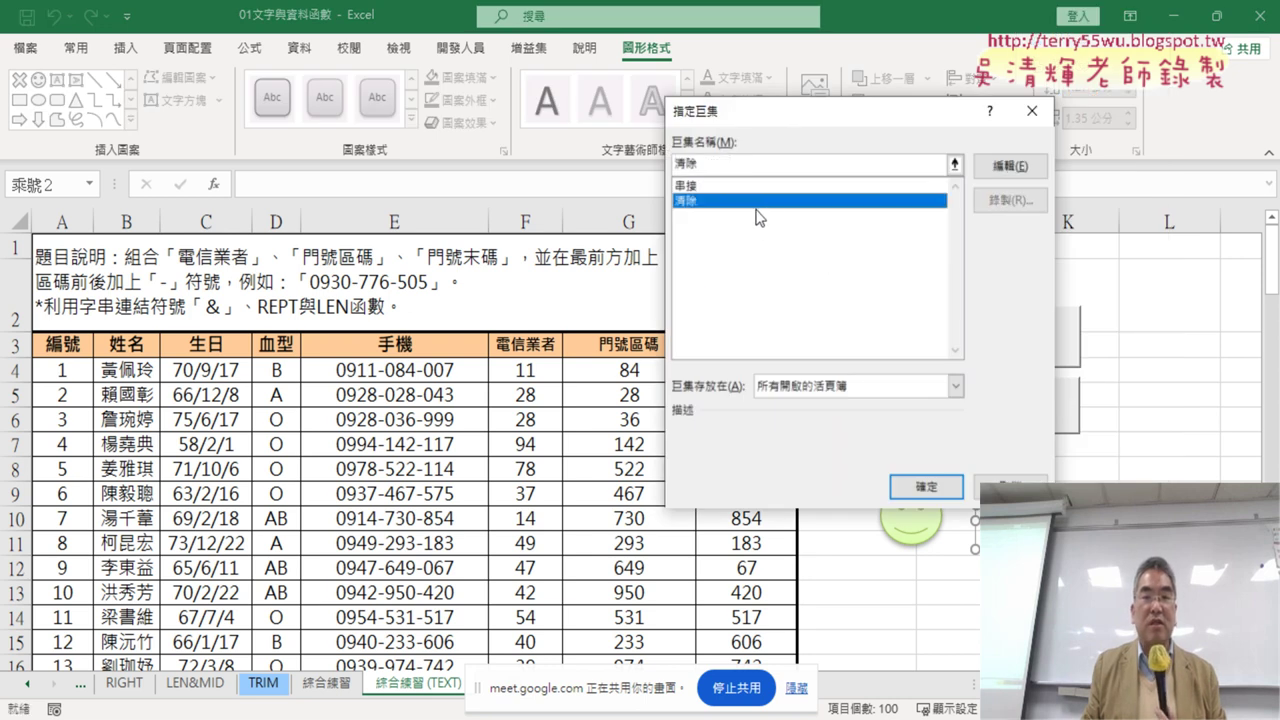
click(926, 486)
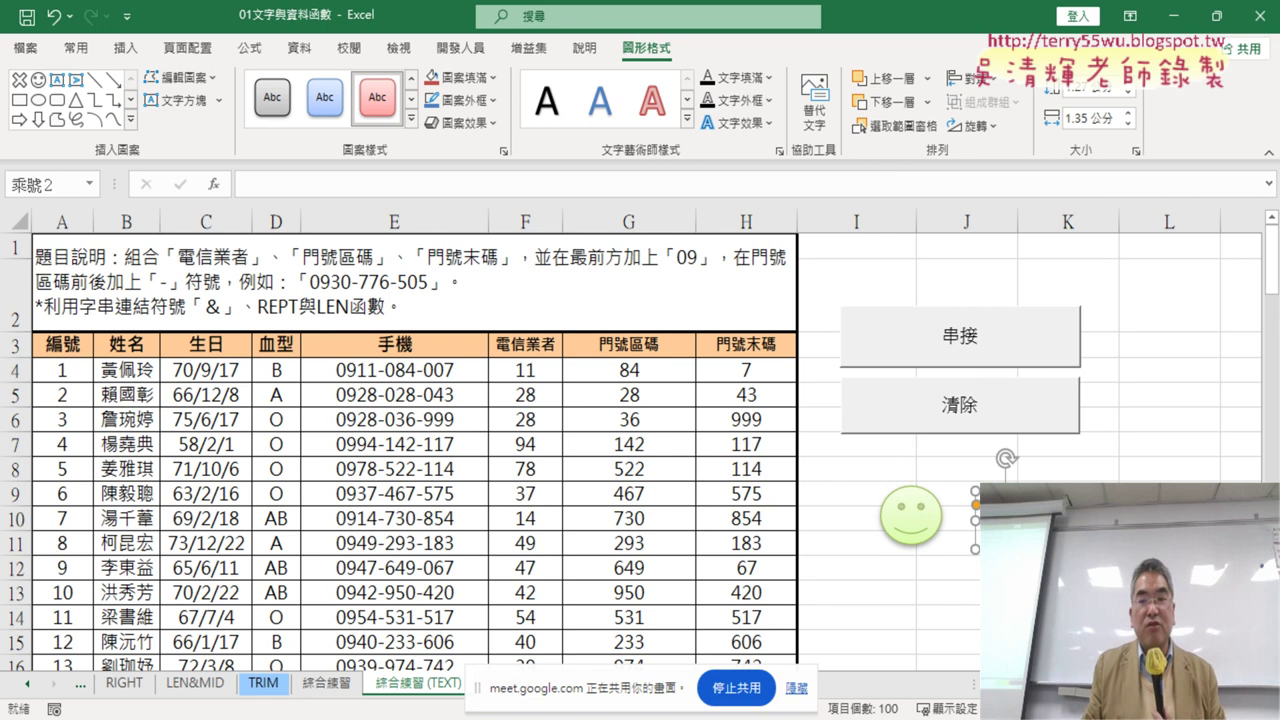
click(1068, 543)
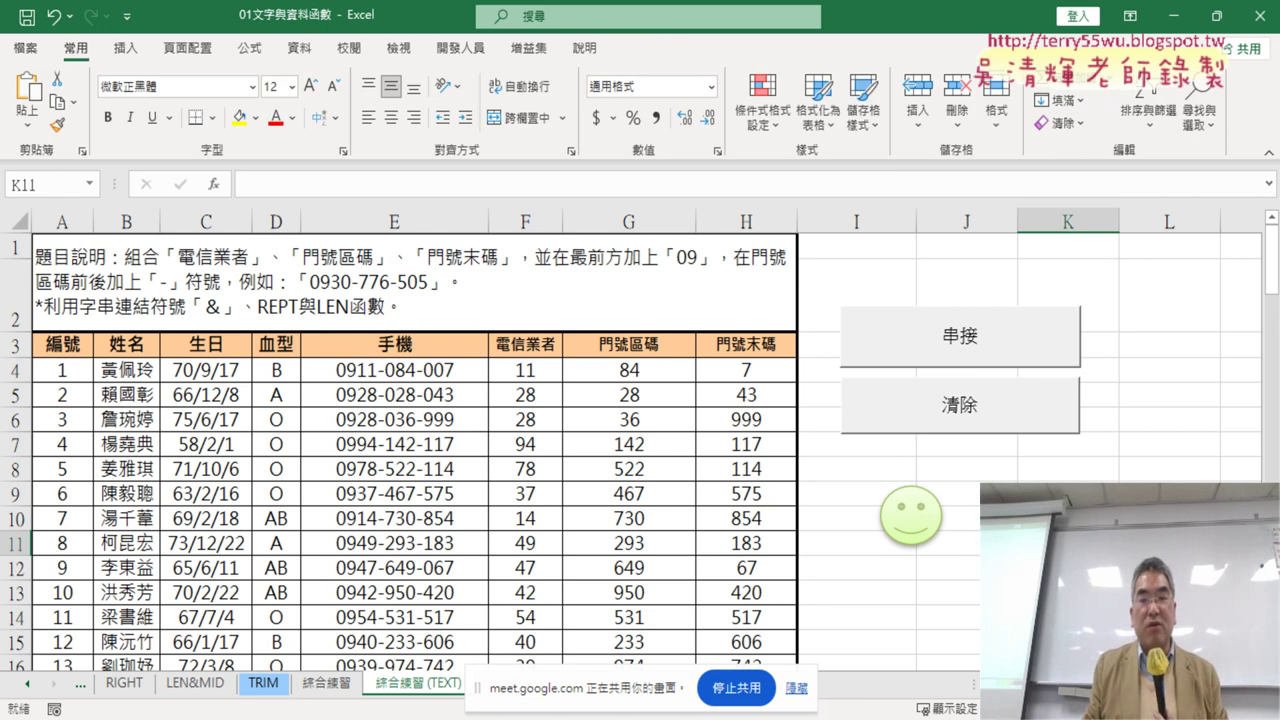
click(960, 405)
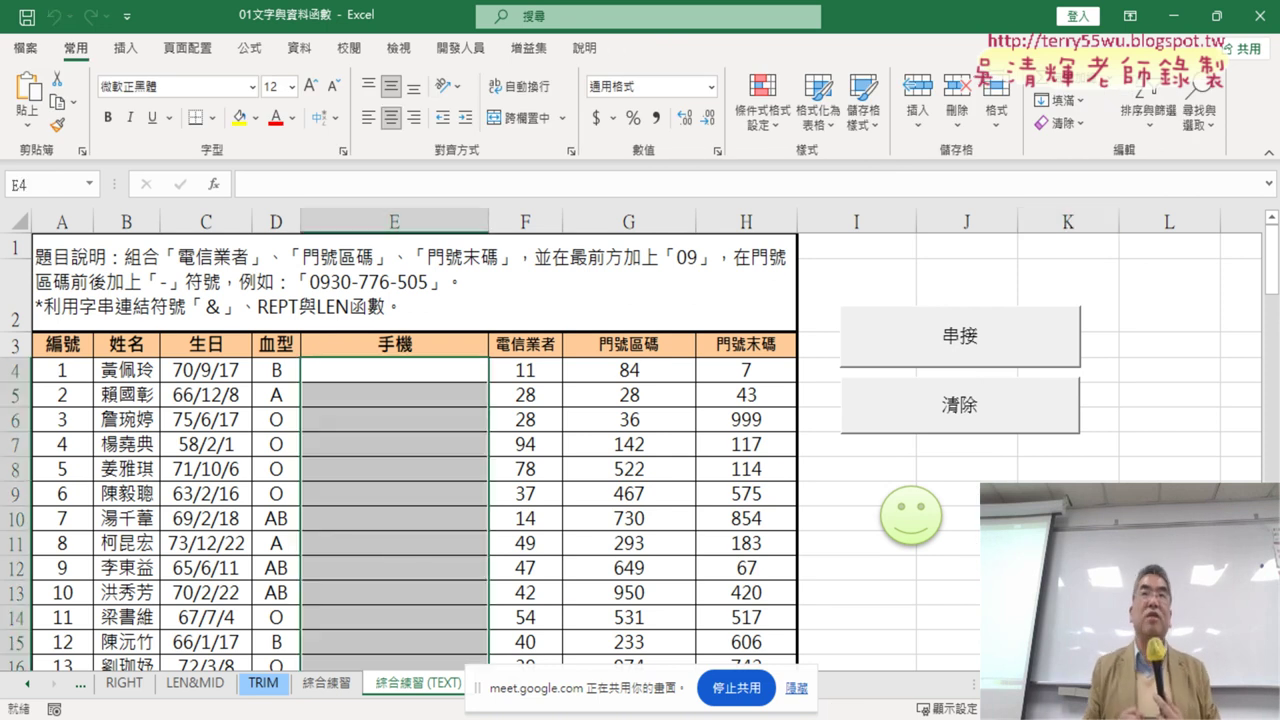
click(910, 518)
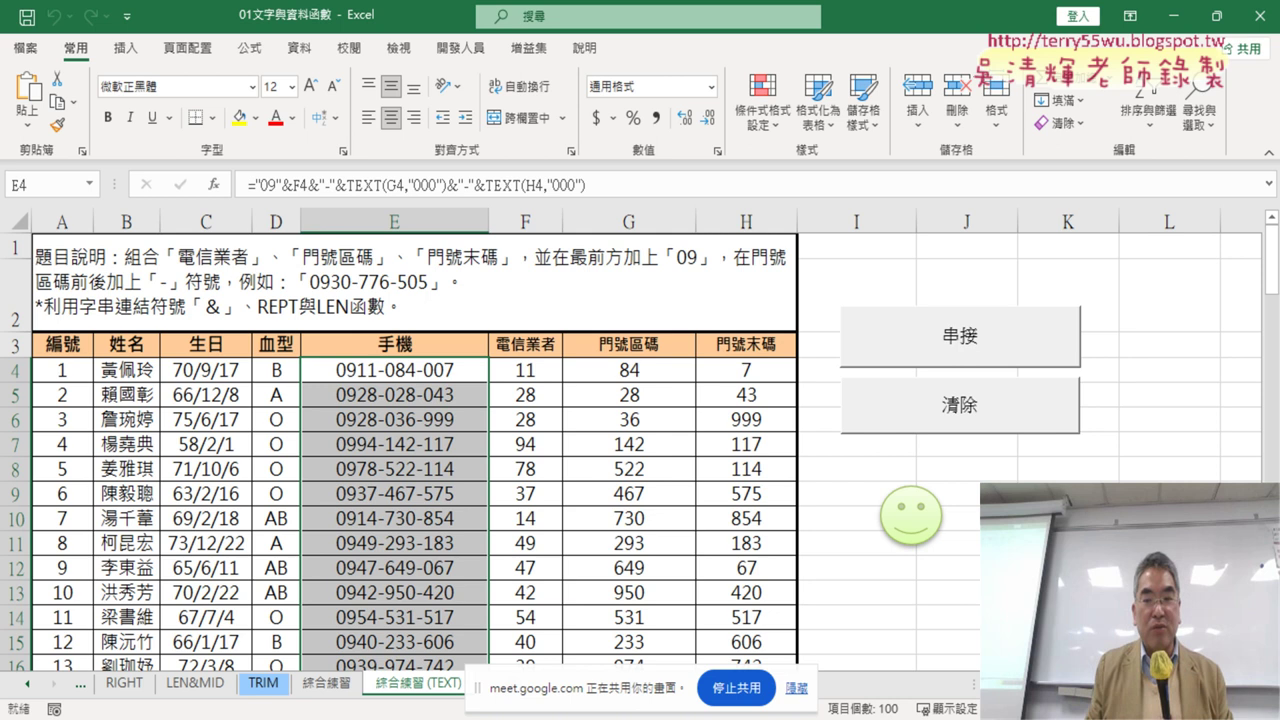
click(898, 530)
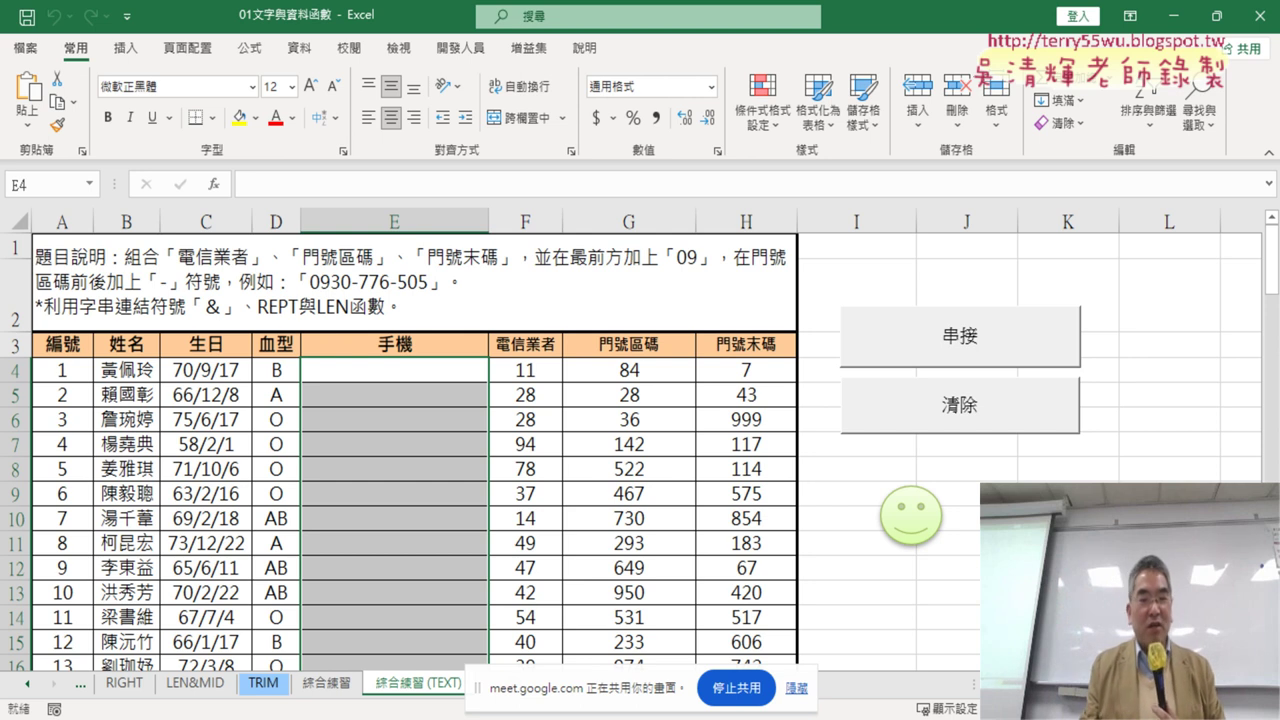
click(797, 688)
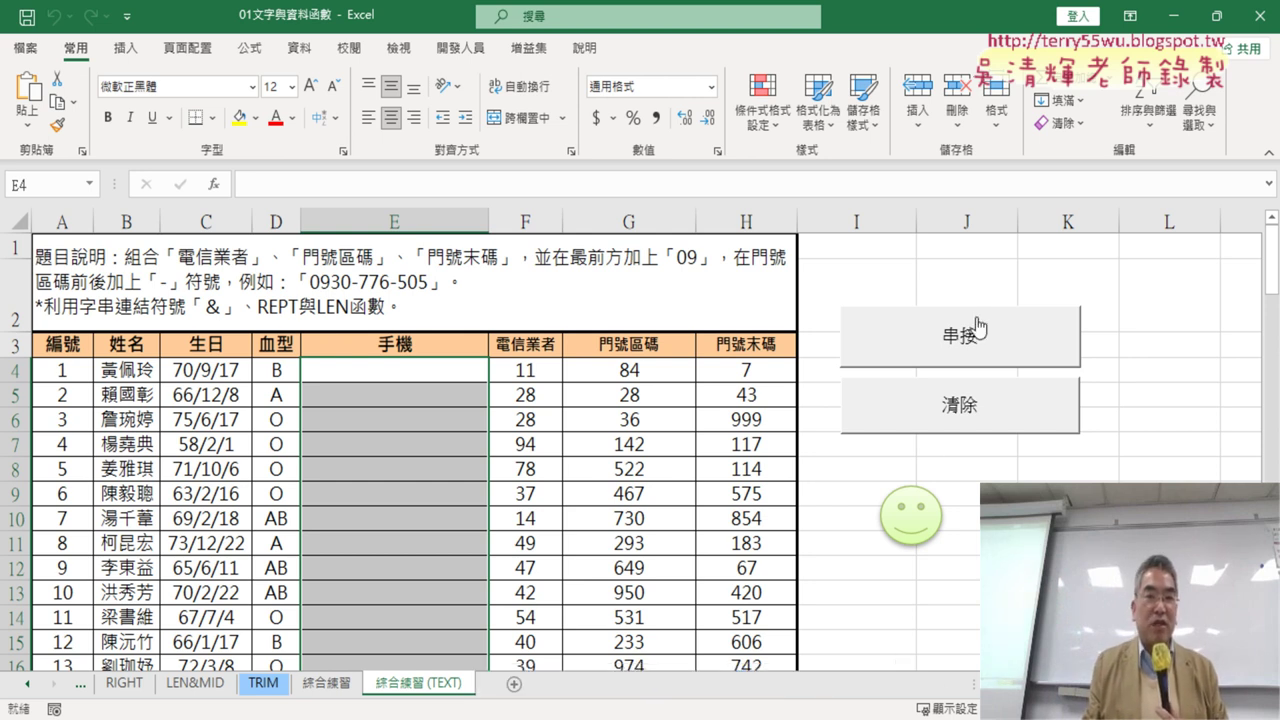
click(459, 48)
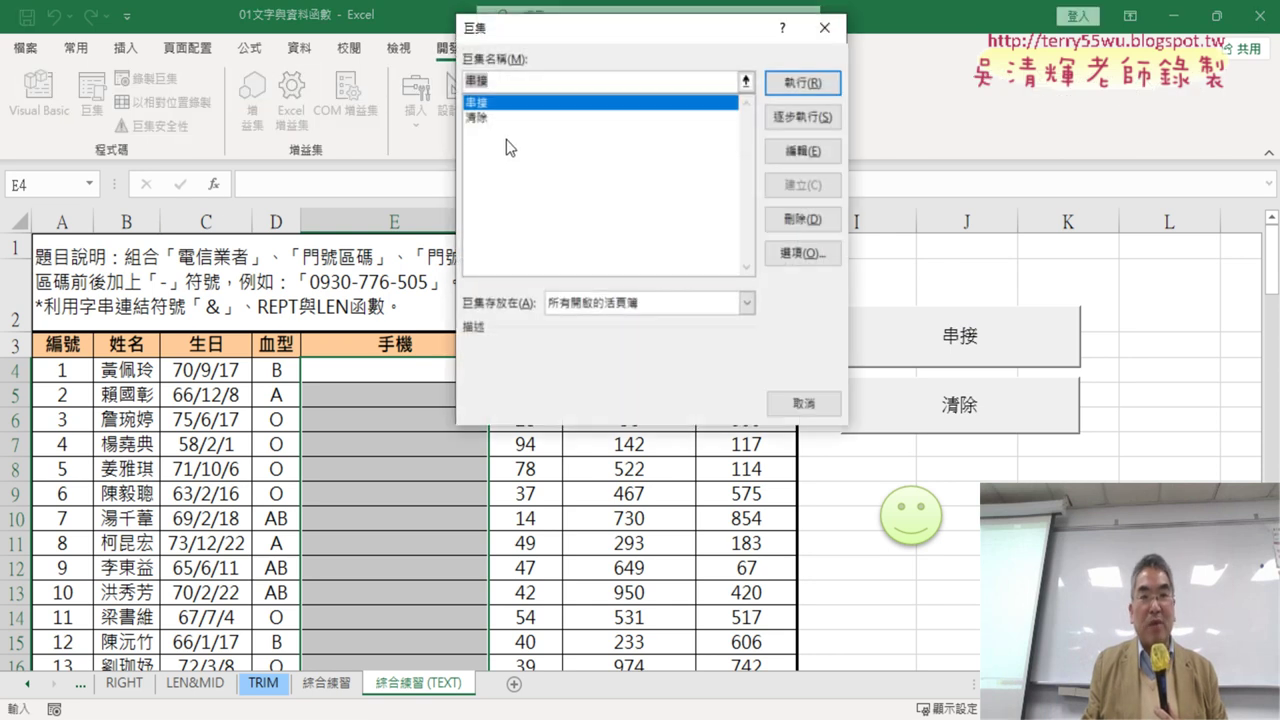
click(827, 28)
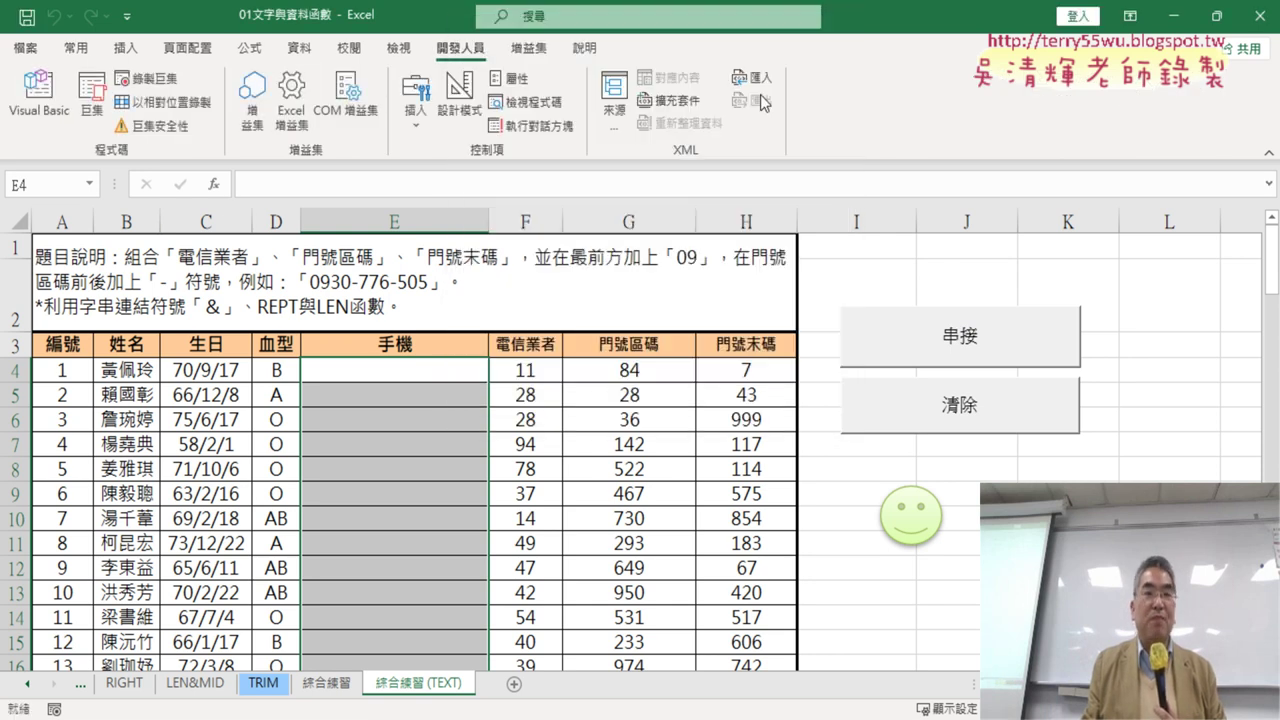
click(415, 100)
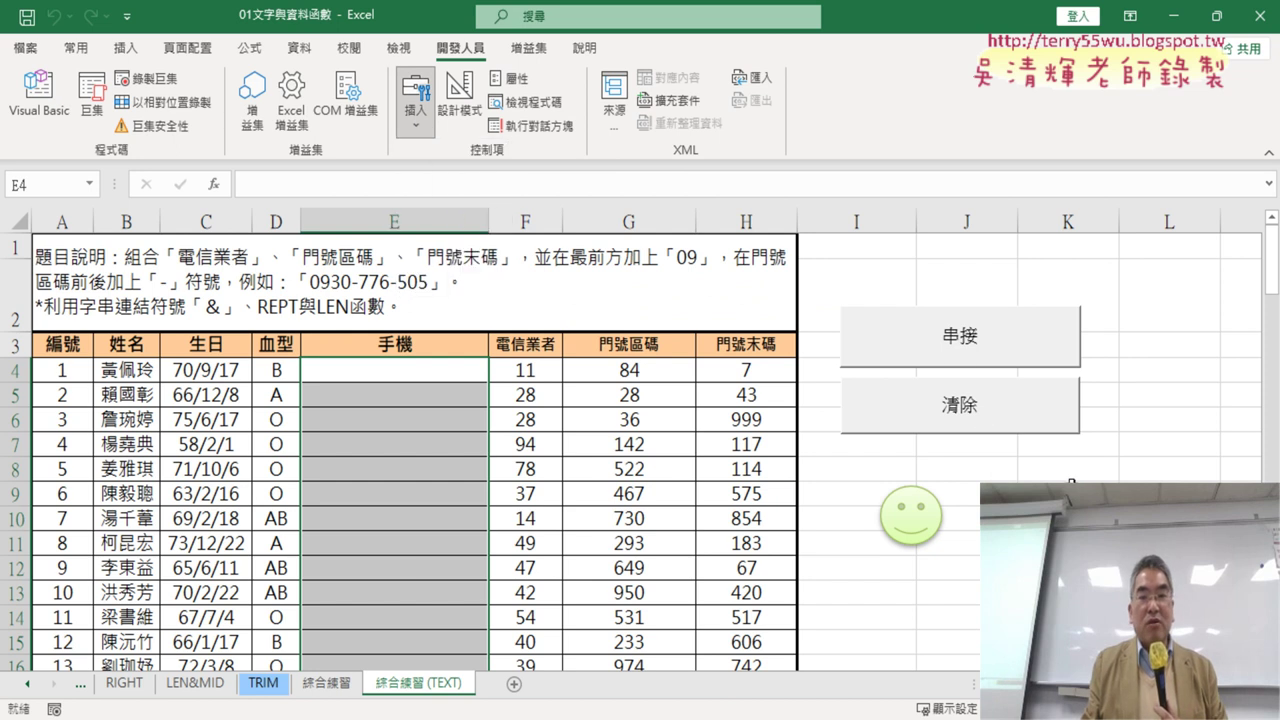
click(1000, 465)
Step: Open the Insert Shapes gallery, then switch to the Developer (開發人員) tab
click(130, 47)
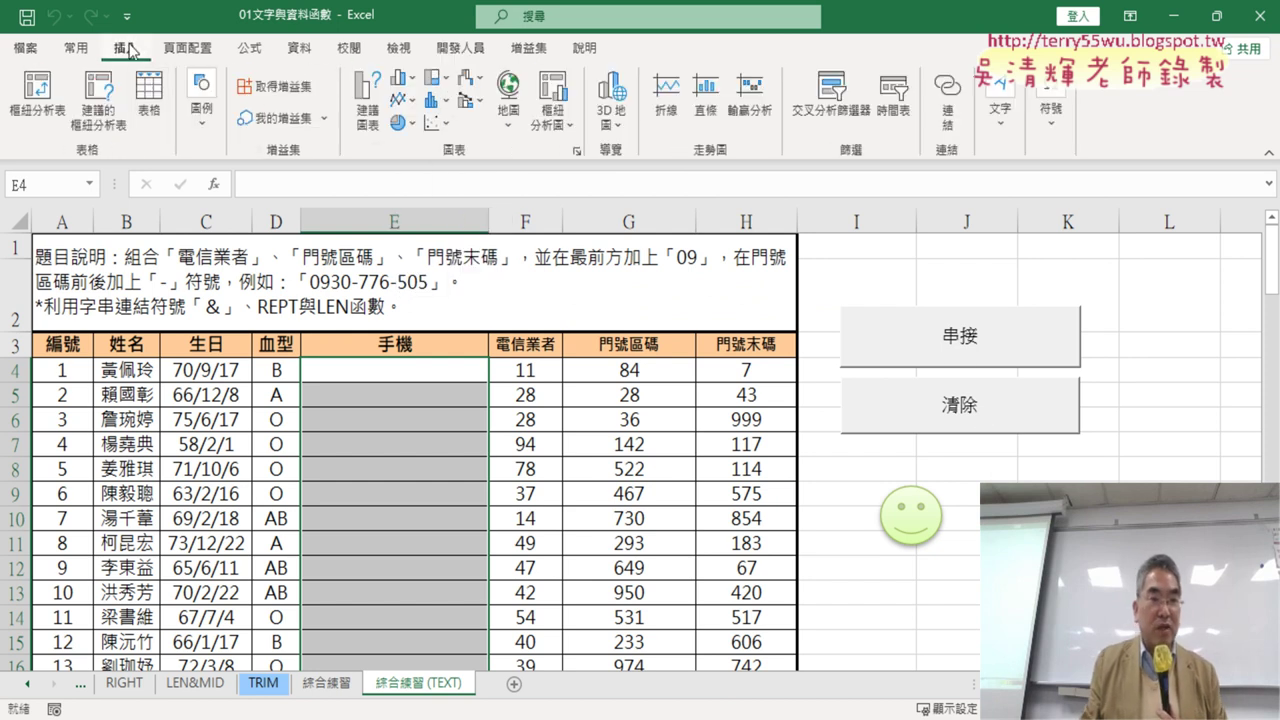
click(209, 125)
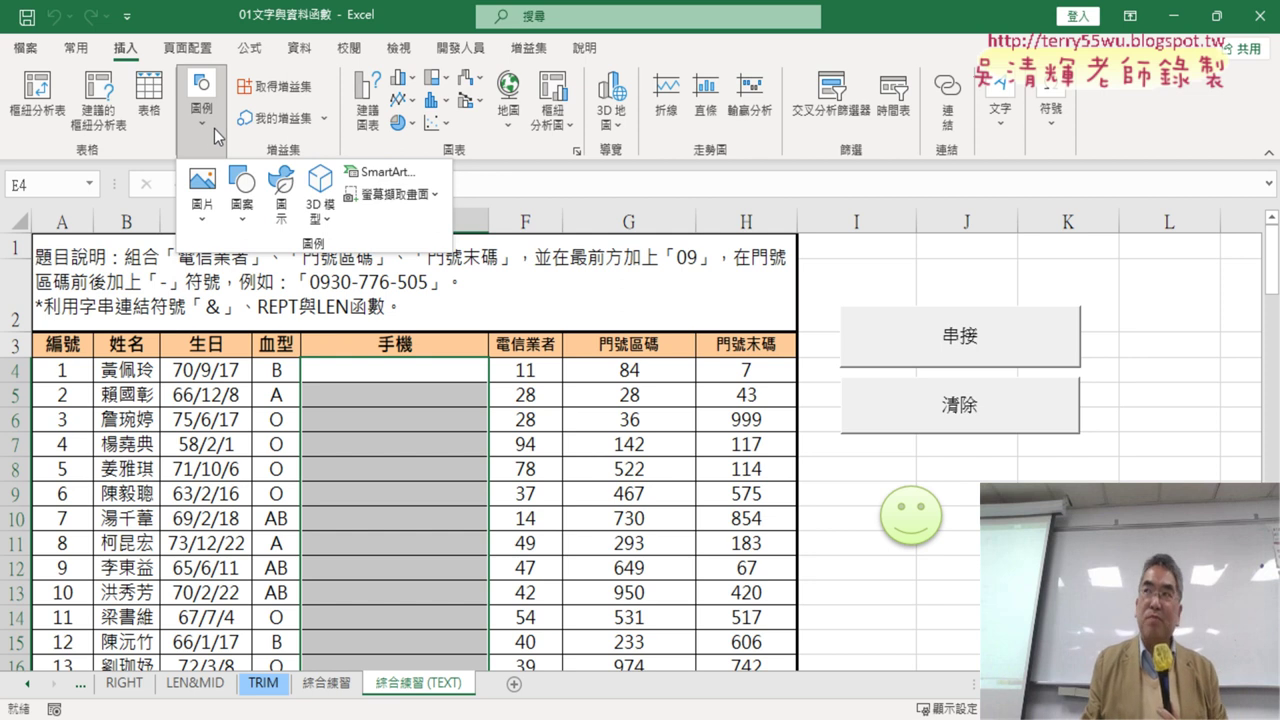
click(248, 226)
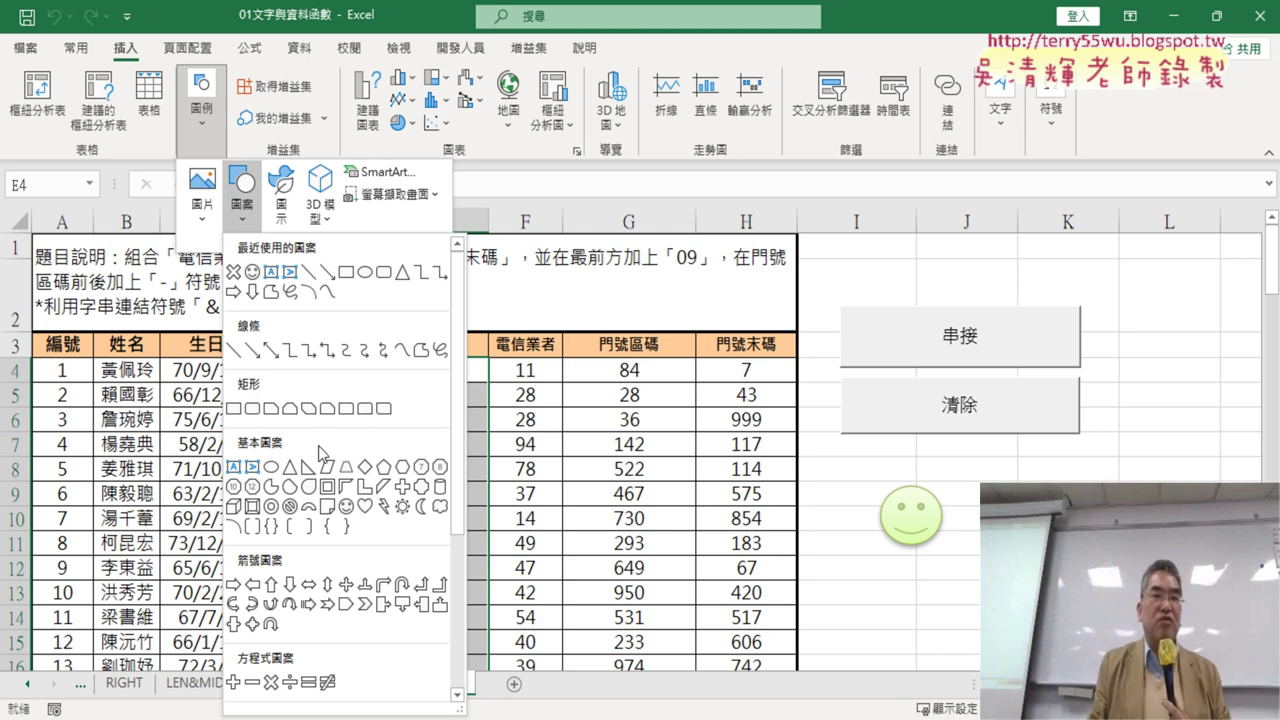
click(469, 50)
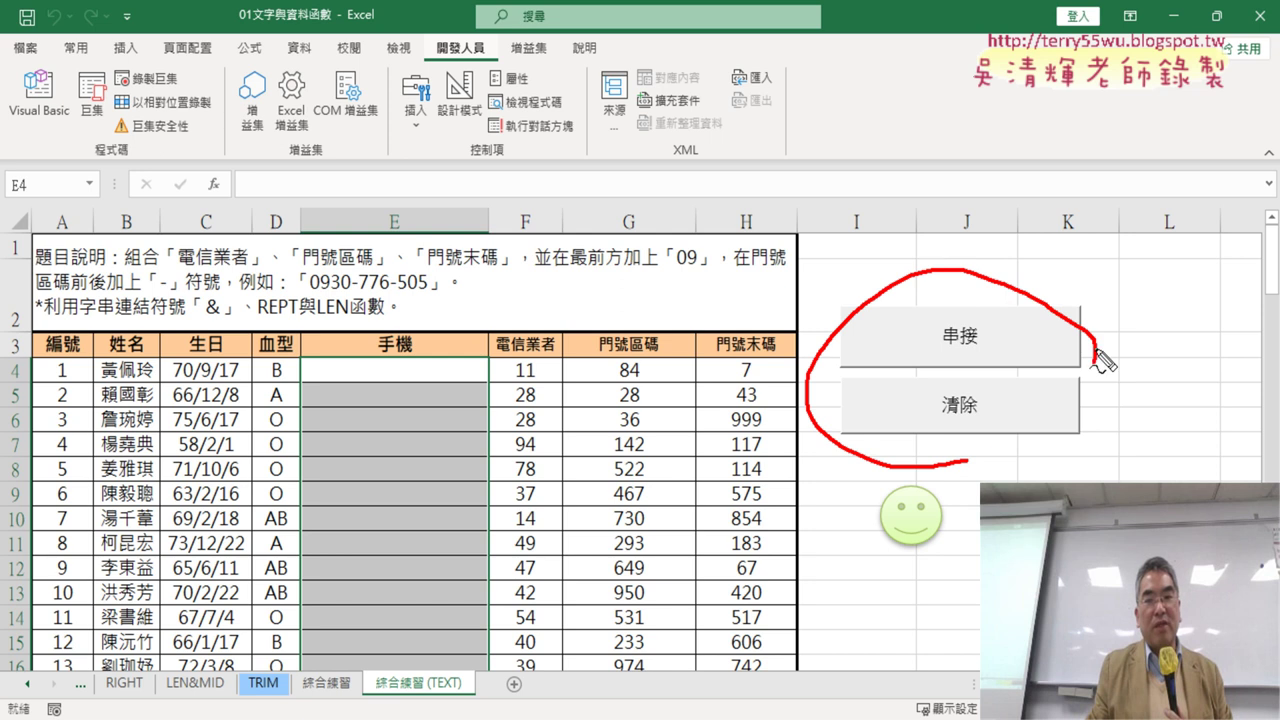
Step: Open the Macros (巨集) list and edit 串接 to show Module2's code in the VBA editor
mouse_move(850, 362)
mouse_down()
mouse_move(1002, 444)
mouse_move(972, 570)
mouse_up()
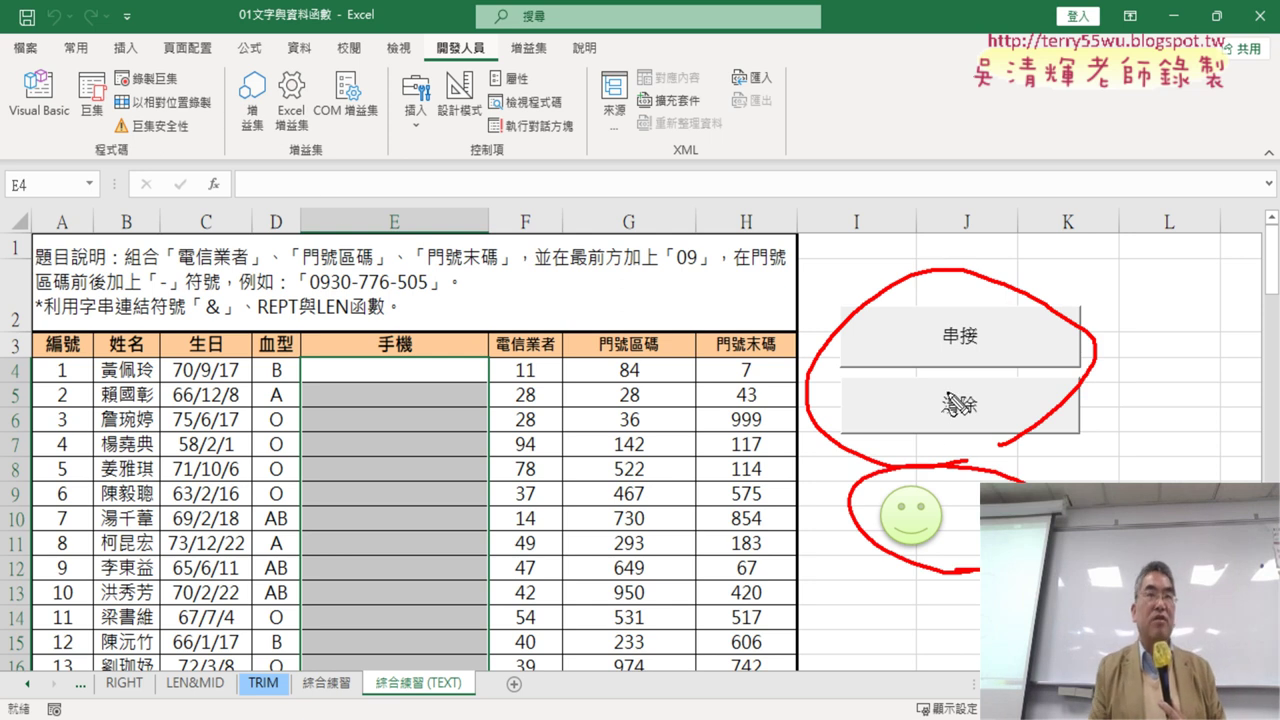
key(Escape)
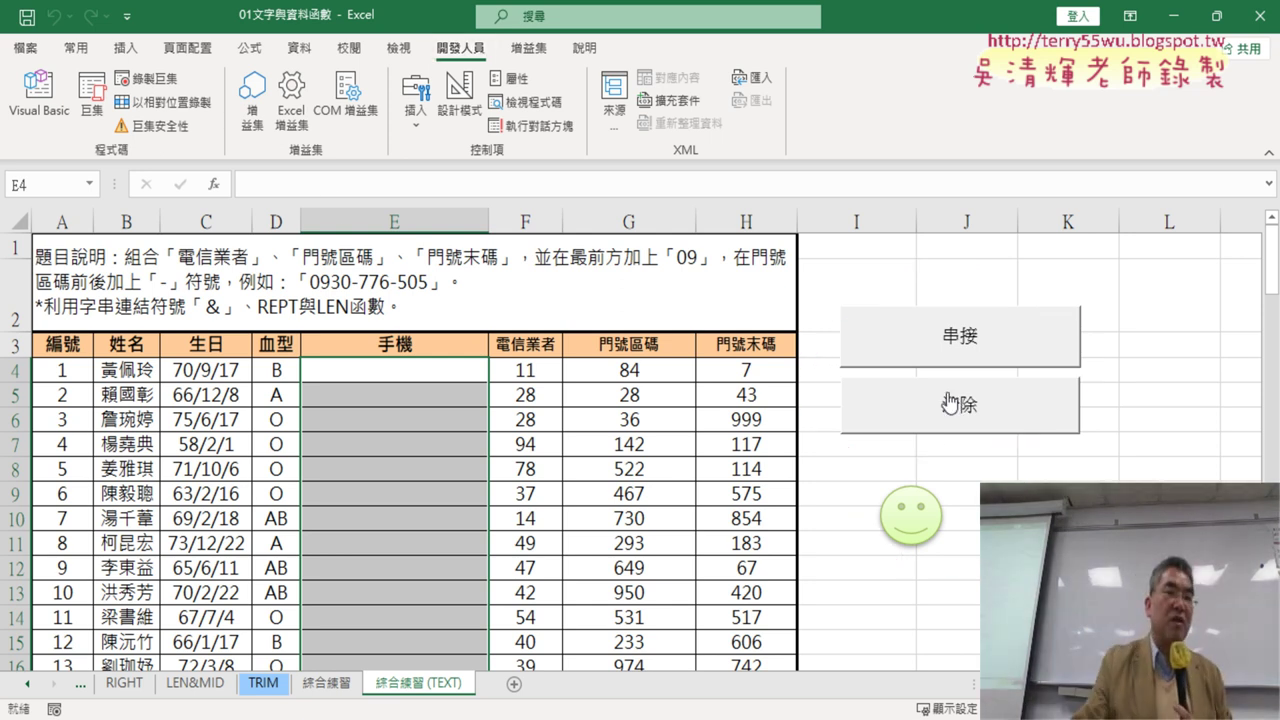
click(92, 100)
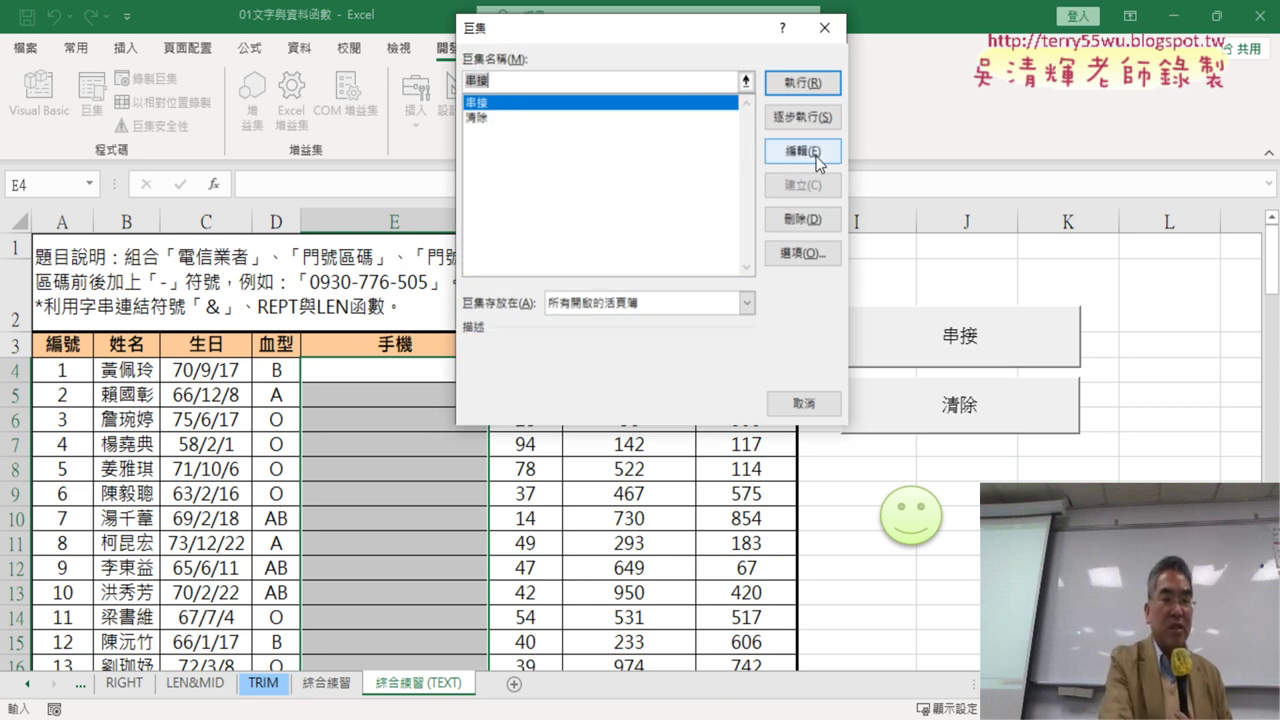
mouse_move(522, 112)
mouse_down()
mouse_move(476, 112)
mouse_move(500, 96)
mouse_move(518, 110)
mouse_up()
mouse_move(798, 170)
mouse_down()
mouse_move(840, 137)
mouse_move(805, 185)
mouse_up()
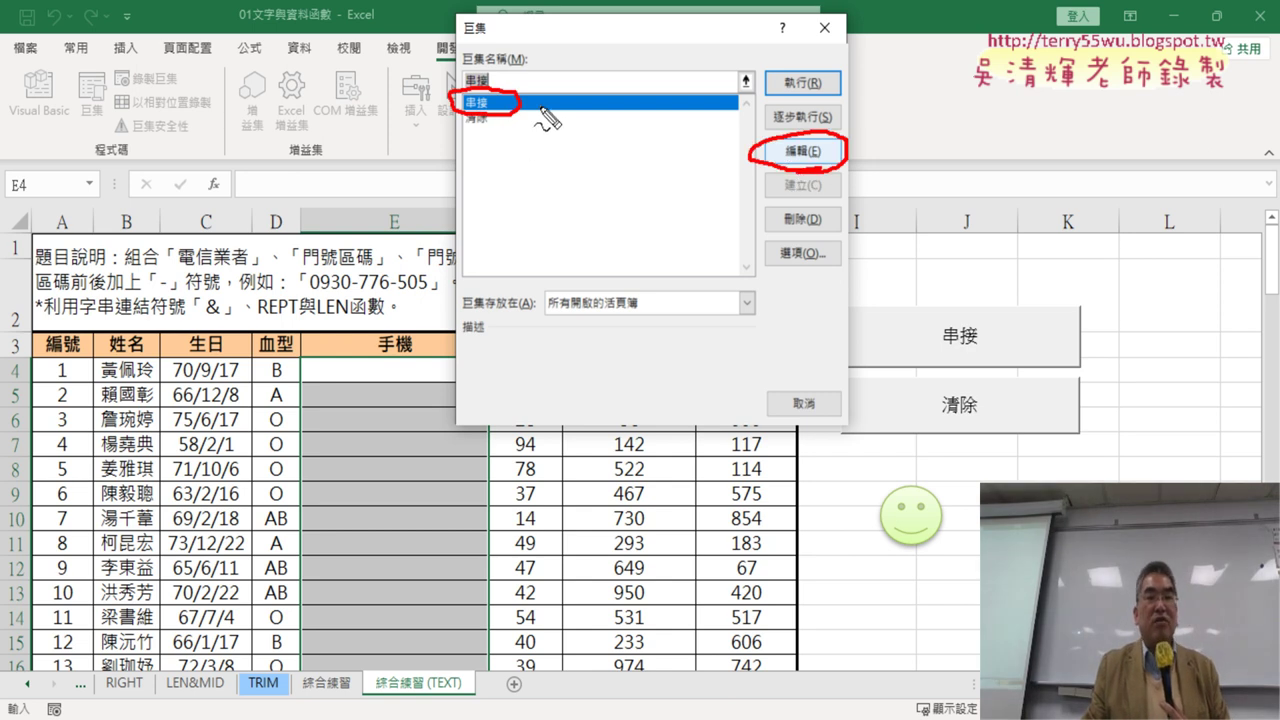
mouse_move(540, 100)
mouse_down()
mouse_move(742, 146)
mouse_move(720, 162)
mouse_up()
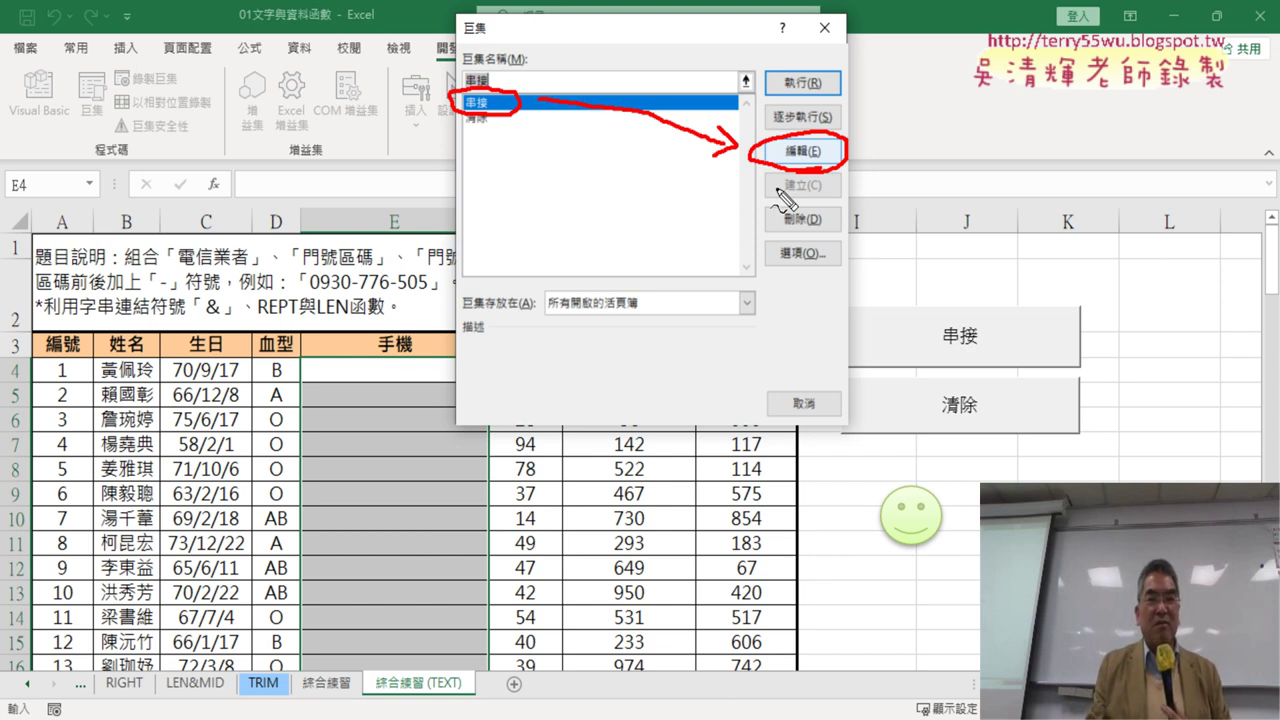
mouse_move(797, 176)
mouse_down()
mouse_move(76, 134)
mouse_move(104, 150)
mouse_up()
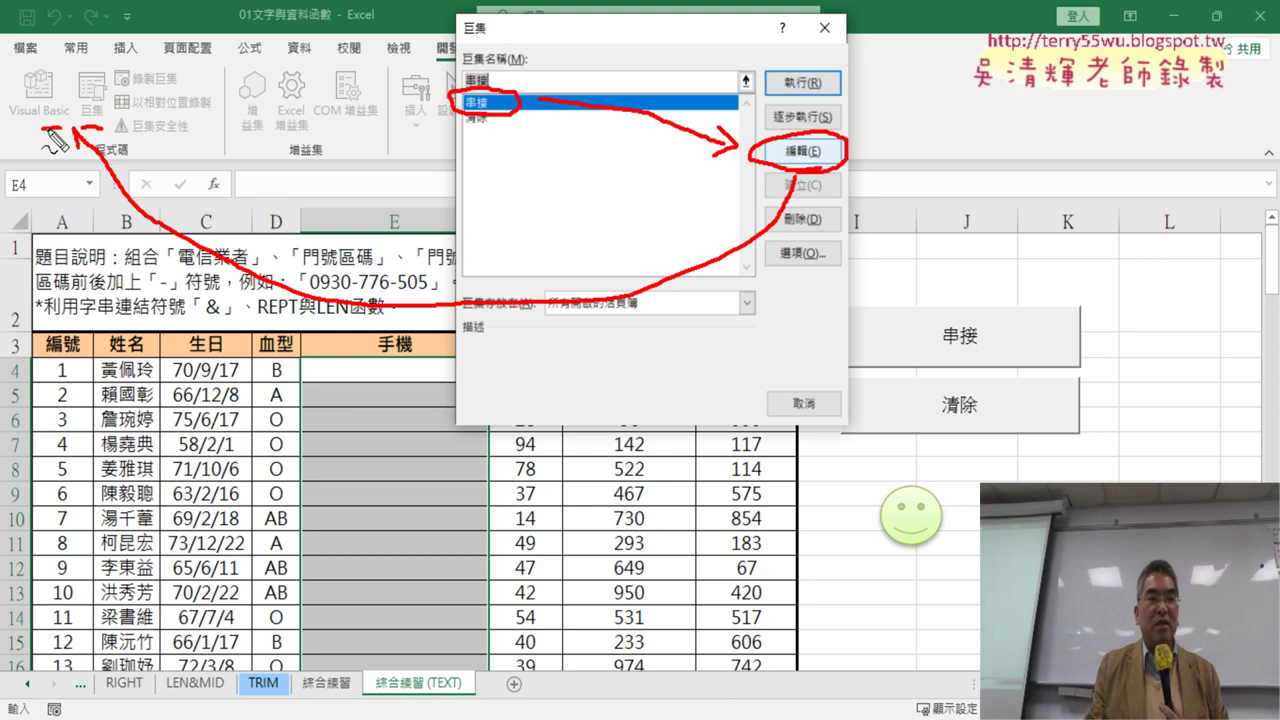
drag(44, 62, 46, 120)
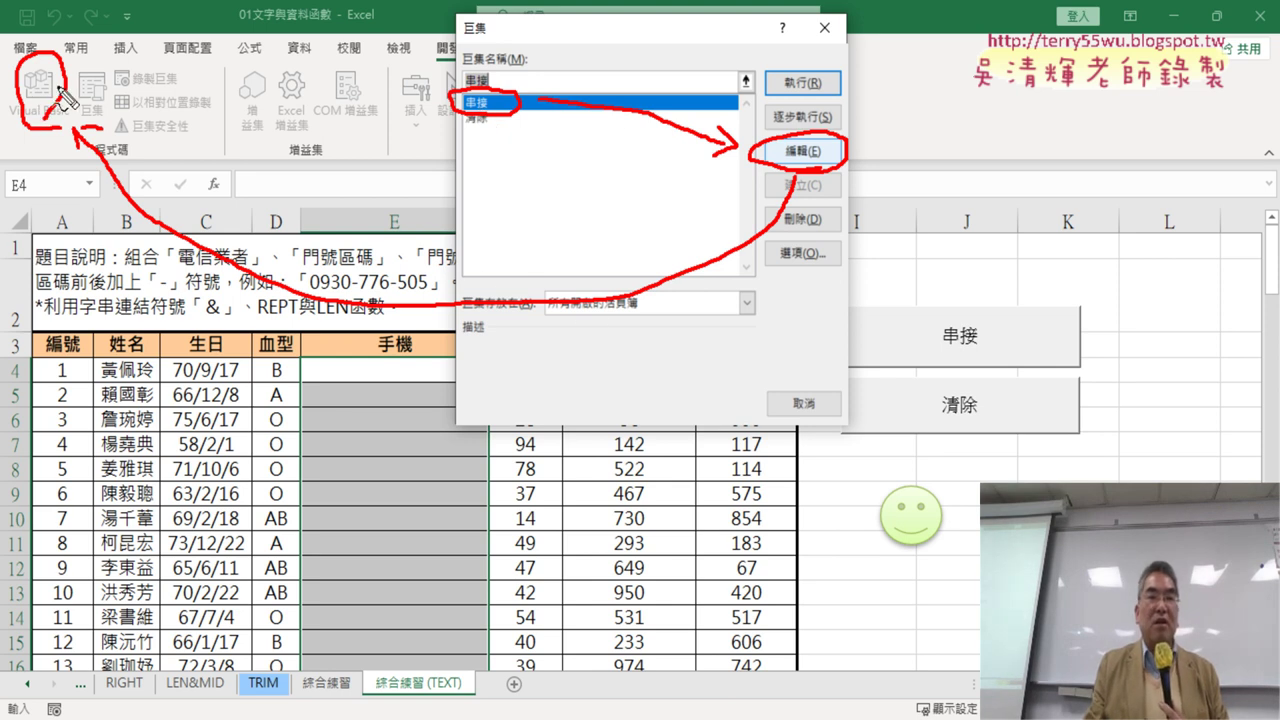
drag(490, 110, 506, 120)
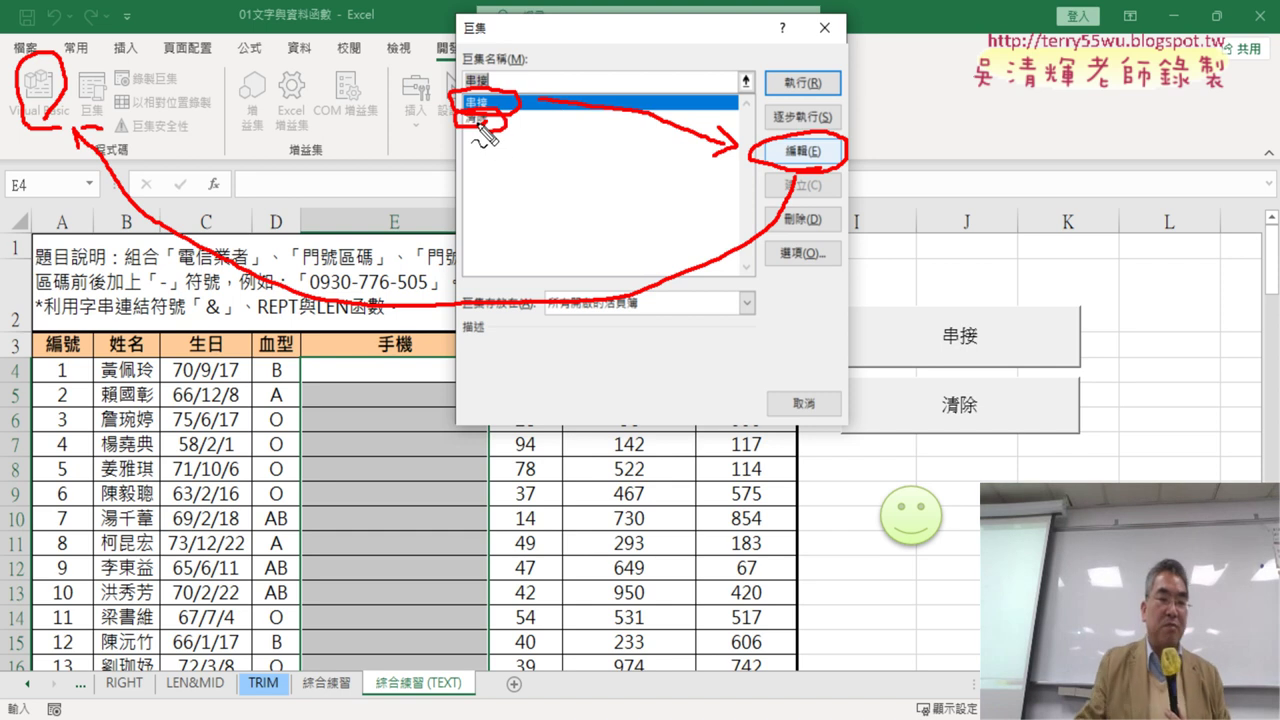
key(Escape)
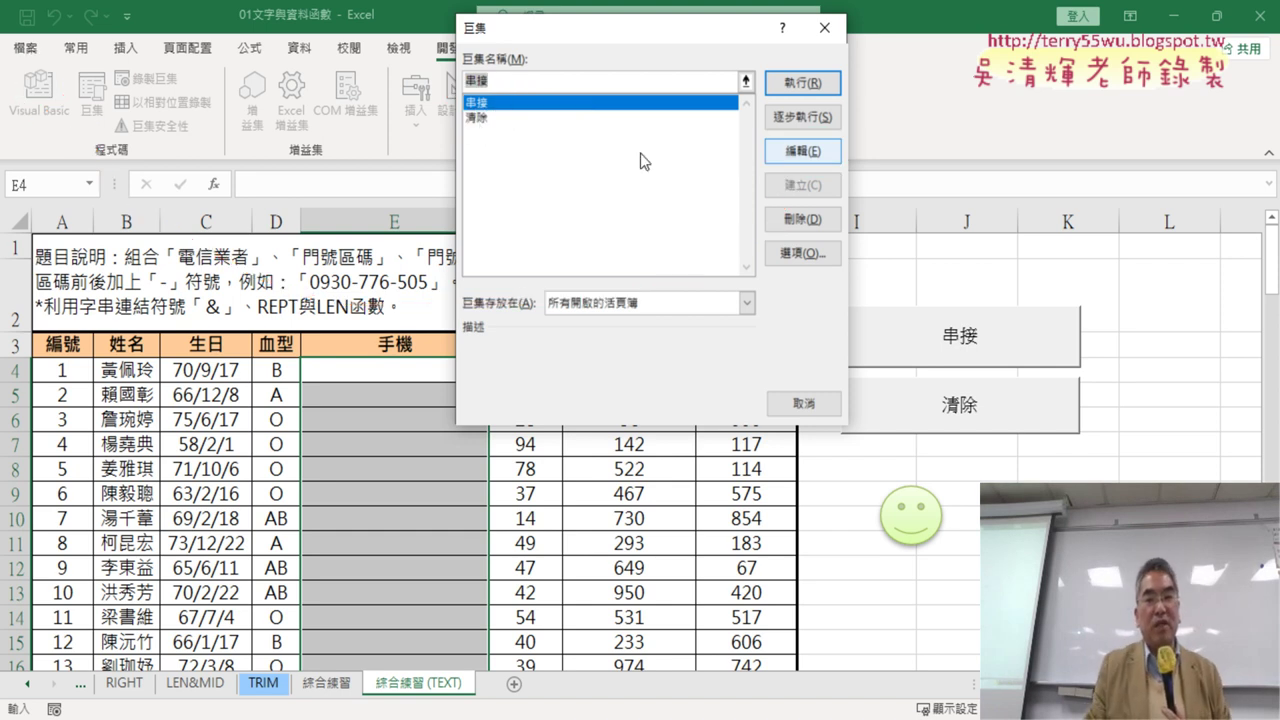
click(805, 152)
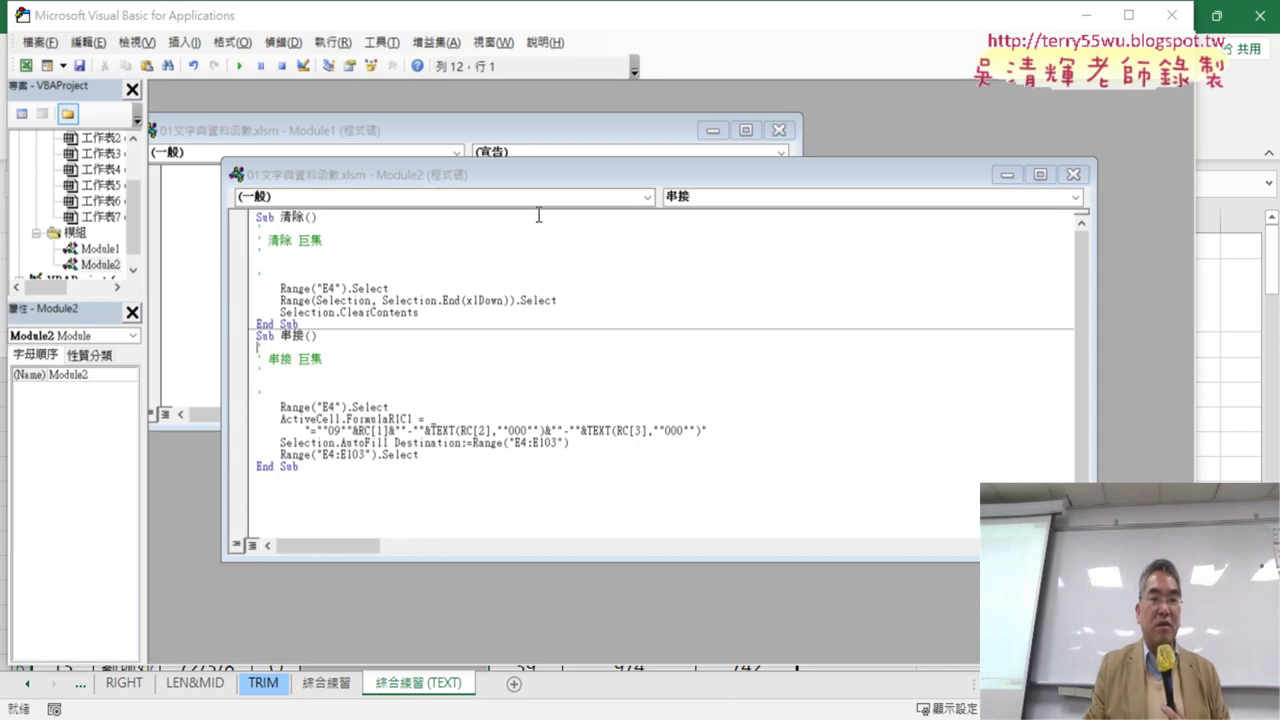
Step: Maximize the Module2 code window and shrink the VBA editor so the workbook shows behind it
click(1040, 174)
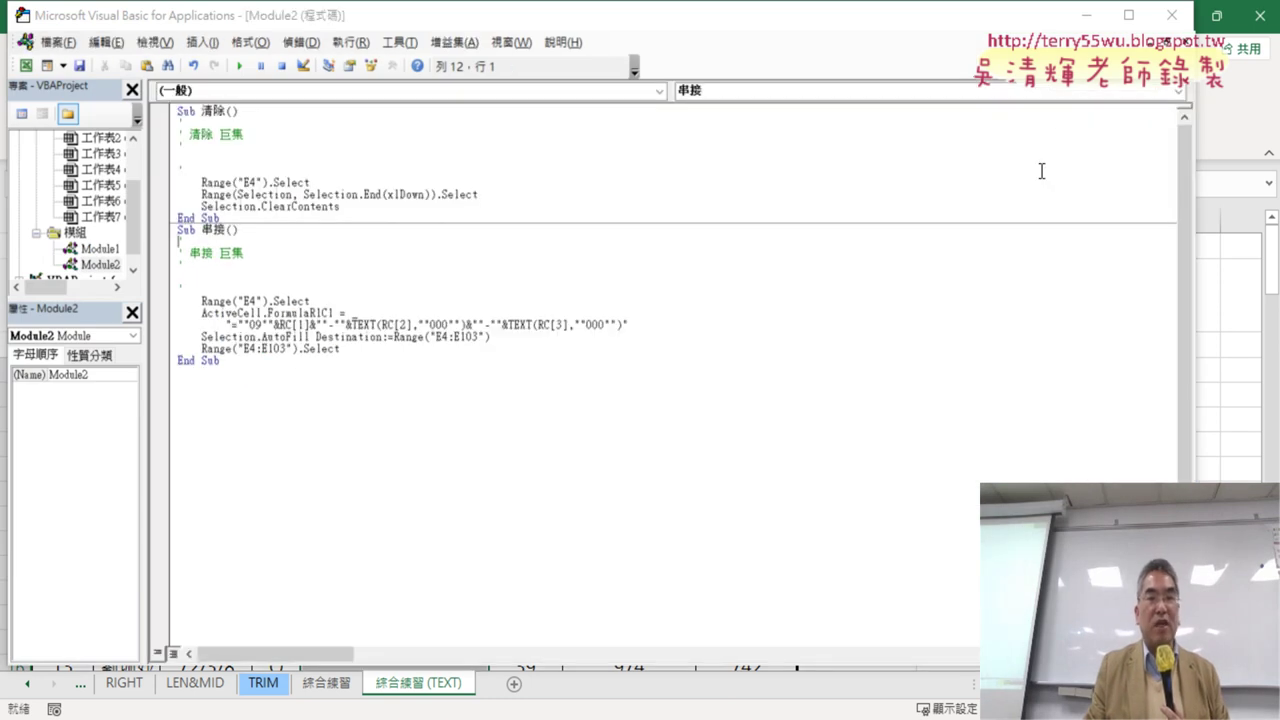
click(1167, 42)
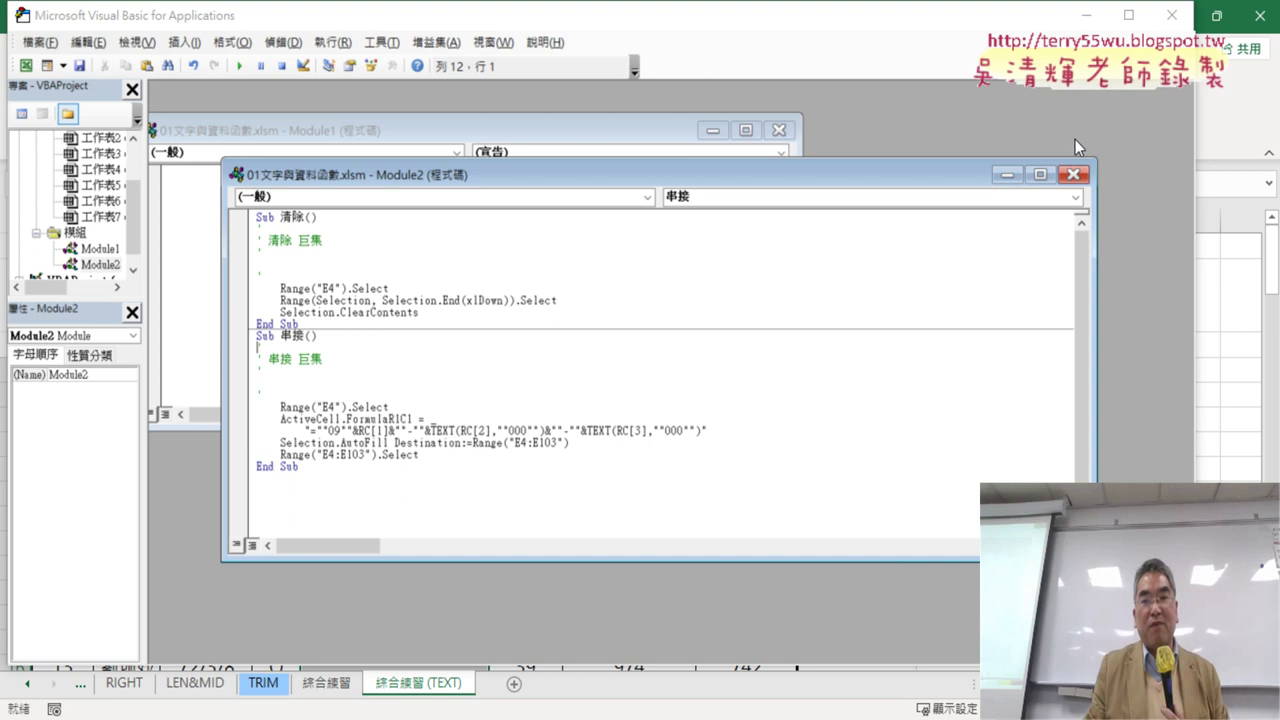
click(1040, 175)
double_click(575, 22)
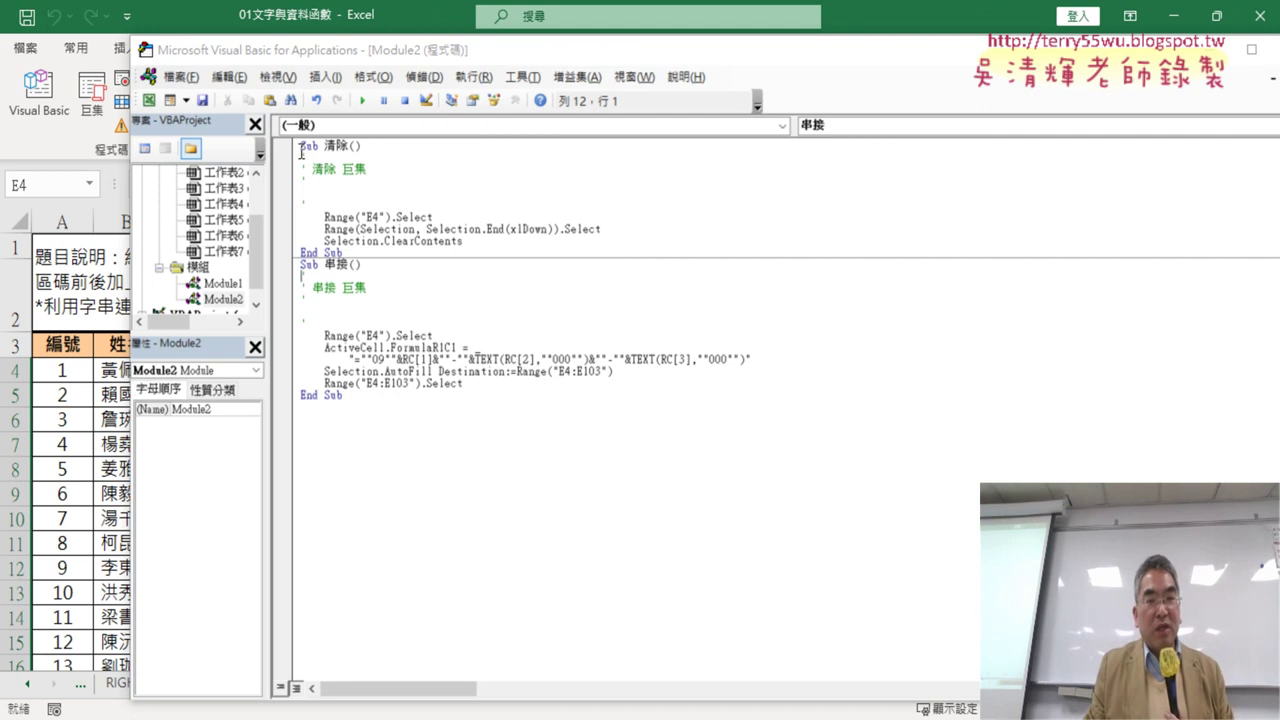
Step: Select the 清除 and 串接 procedure code in Module2
drag(301, 152, 344, 148)
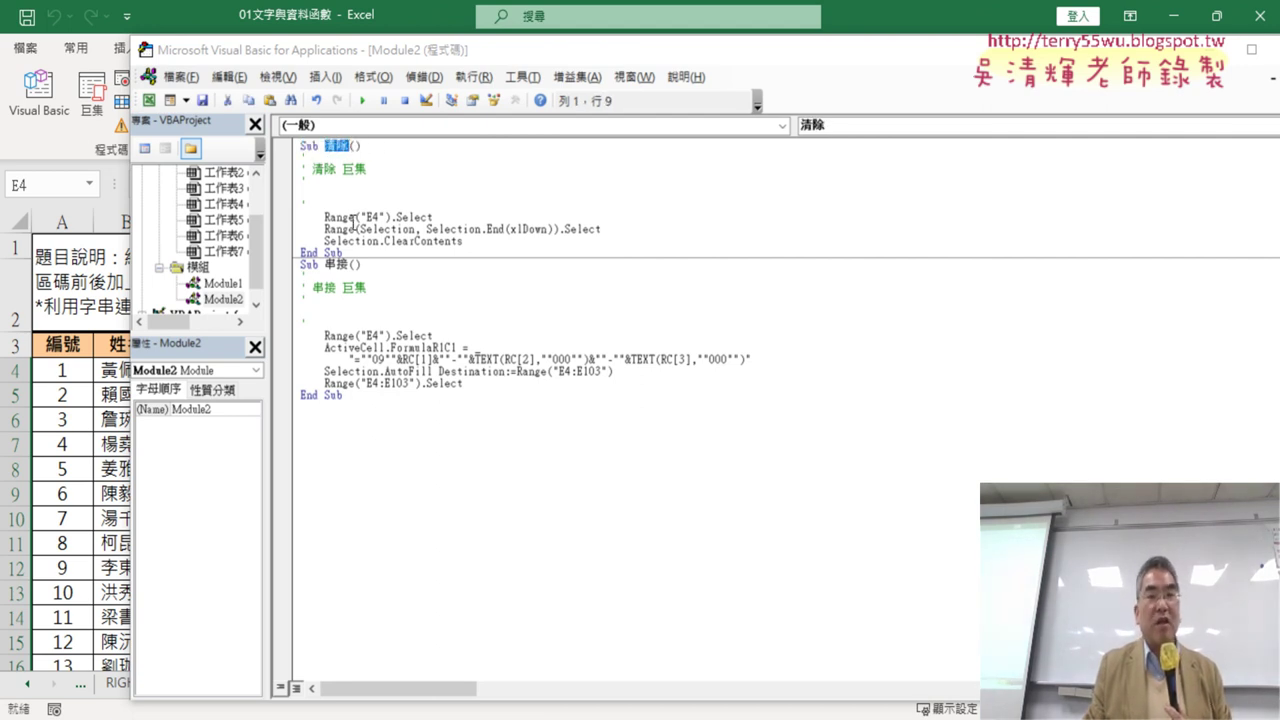
drag(353, 257, 291, 147)
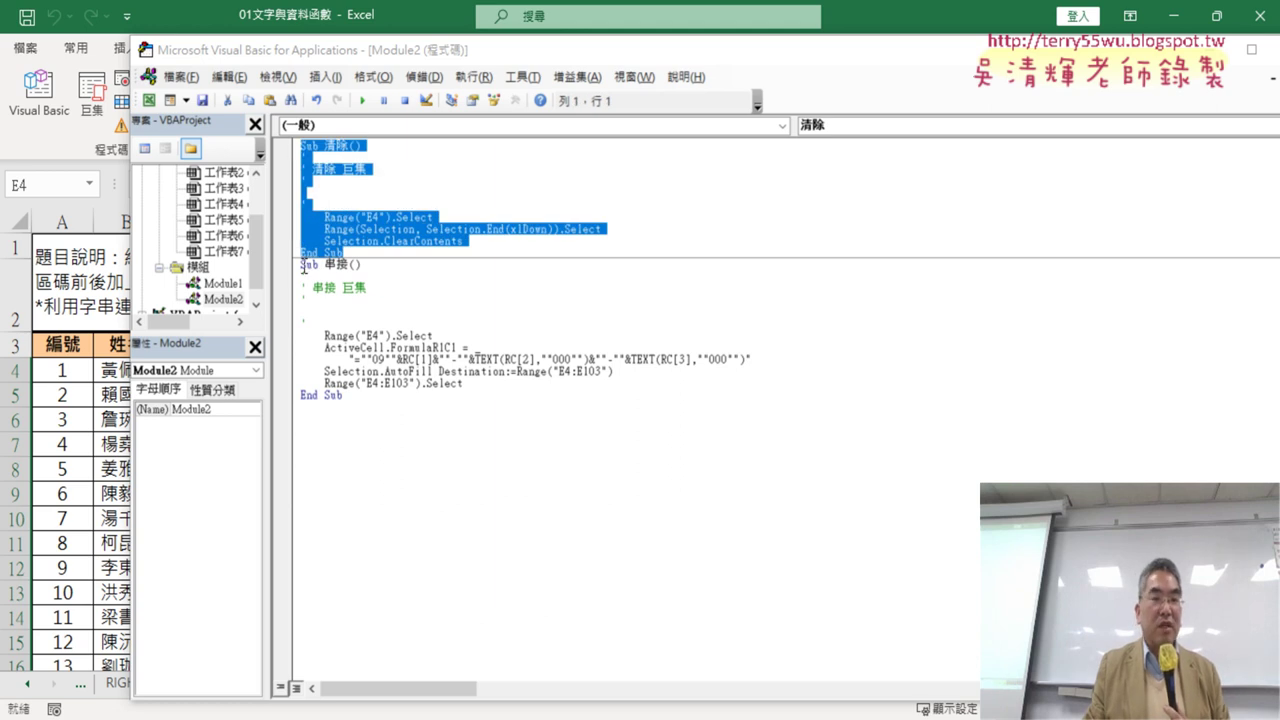
drag(302, 264, 346, 264)
drag(360, 400, 297, 266)
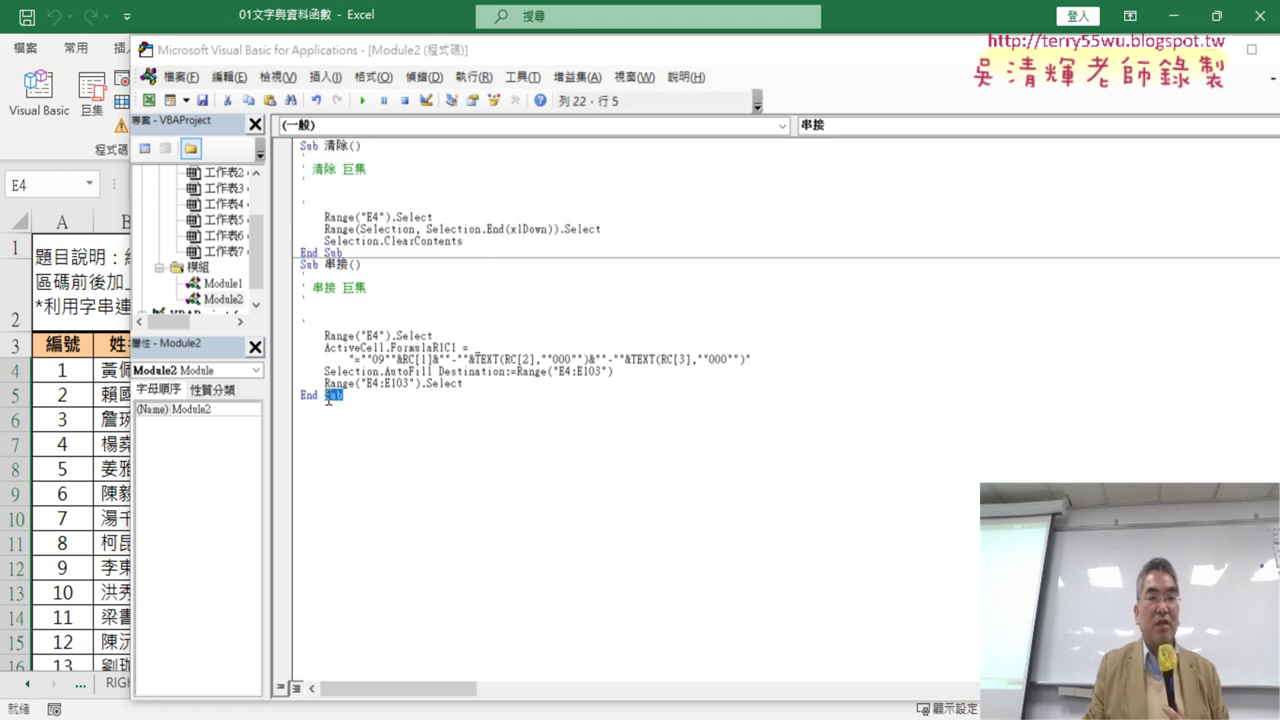
drag(376, 250, 300, 145)
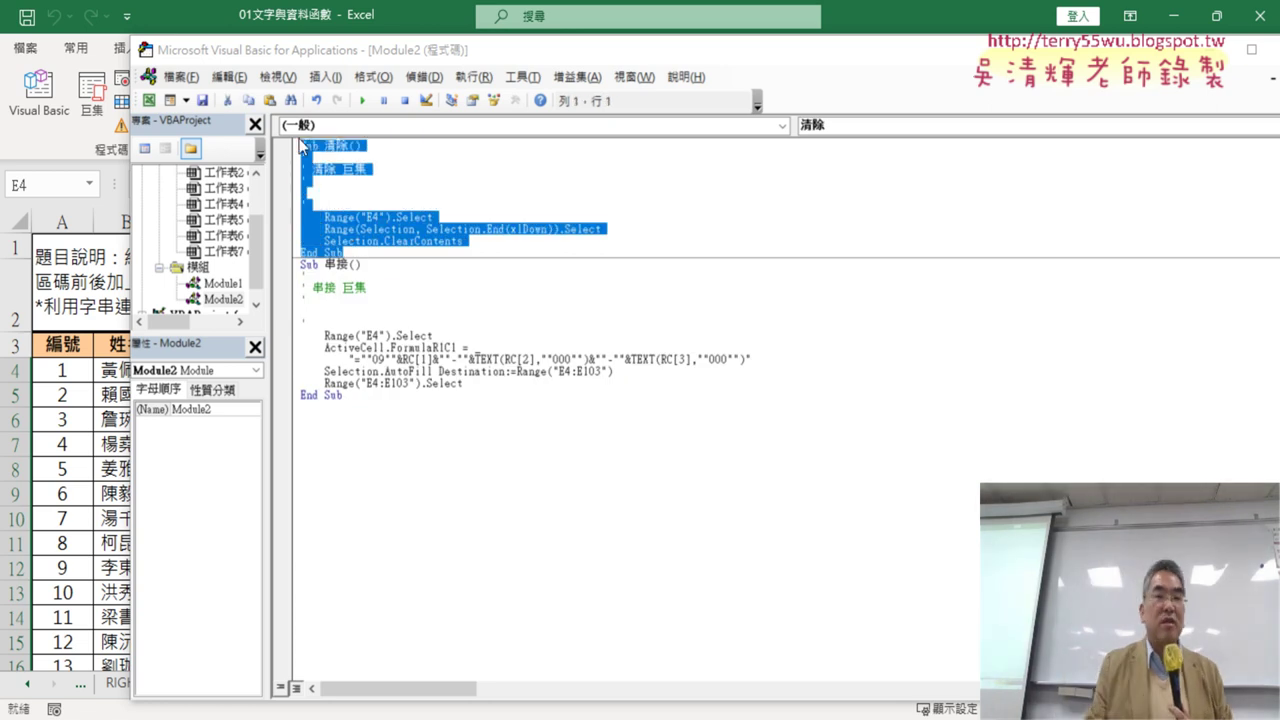
click(398, 217)
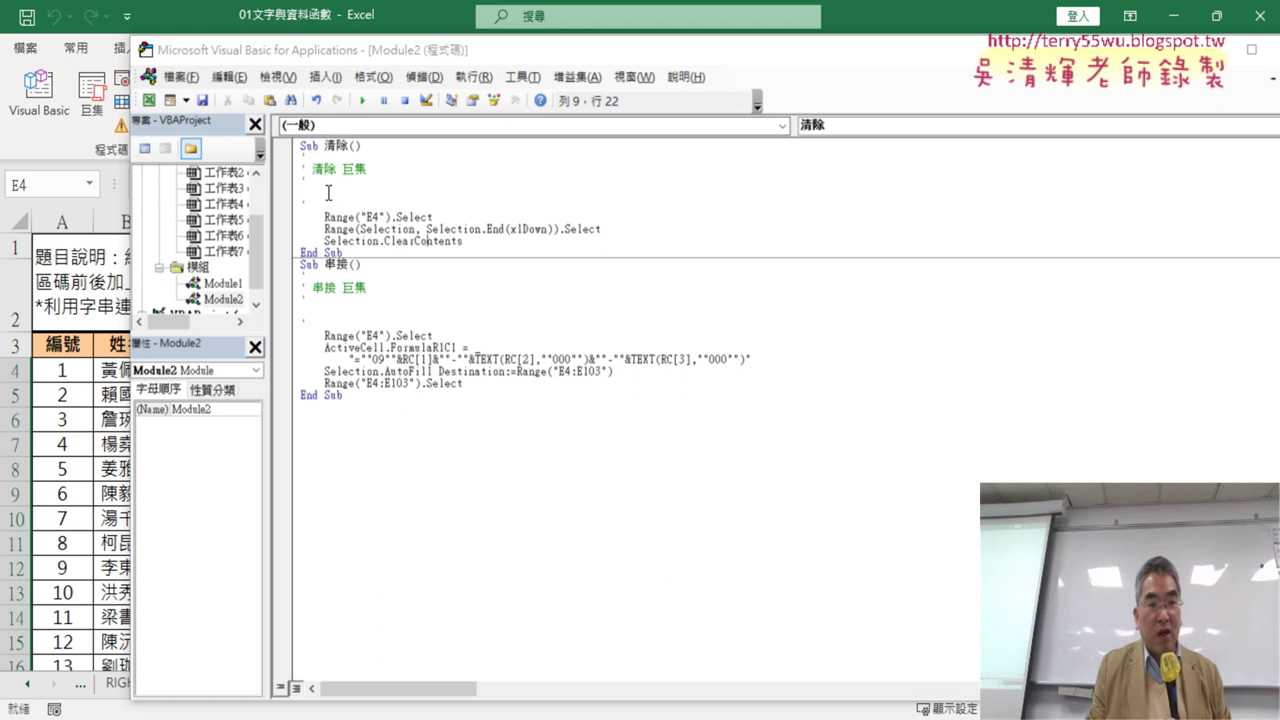
Step: Delete the apostrophe comment lines under Sub 清除() and Sub 串接()
mouse_move(300, 198)
mouse_down()
mouse_move(316, 195)
mouse_move(299, 160)
mouse_up()
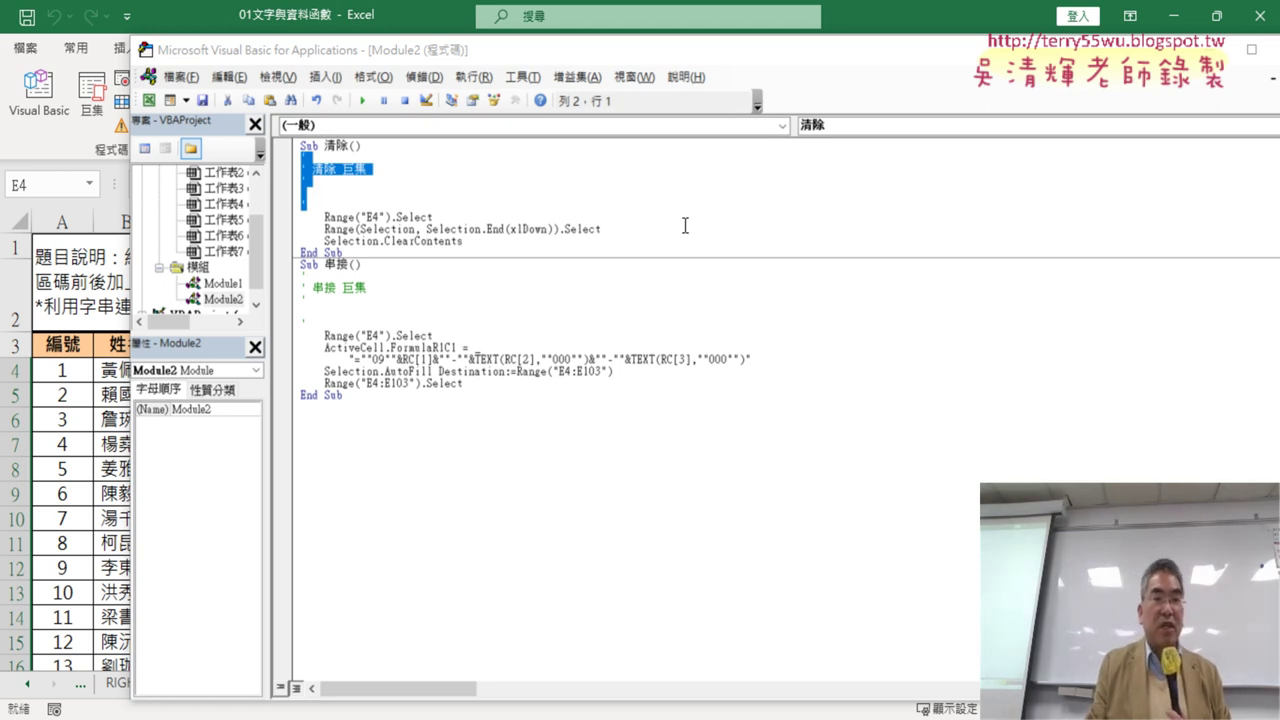
click(314, 182)
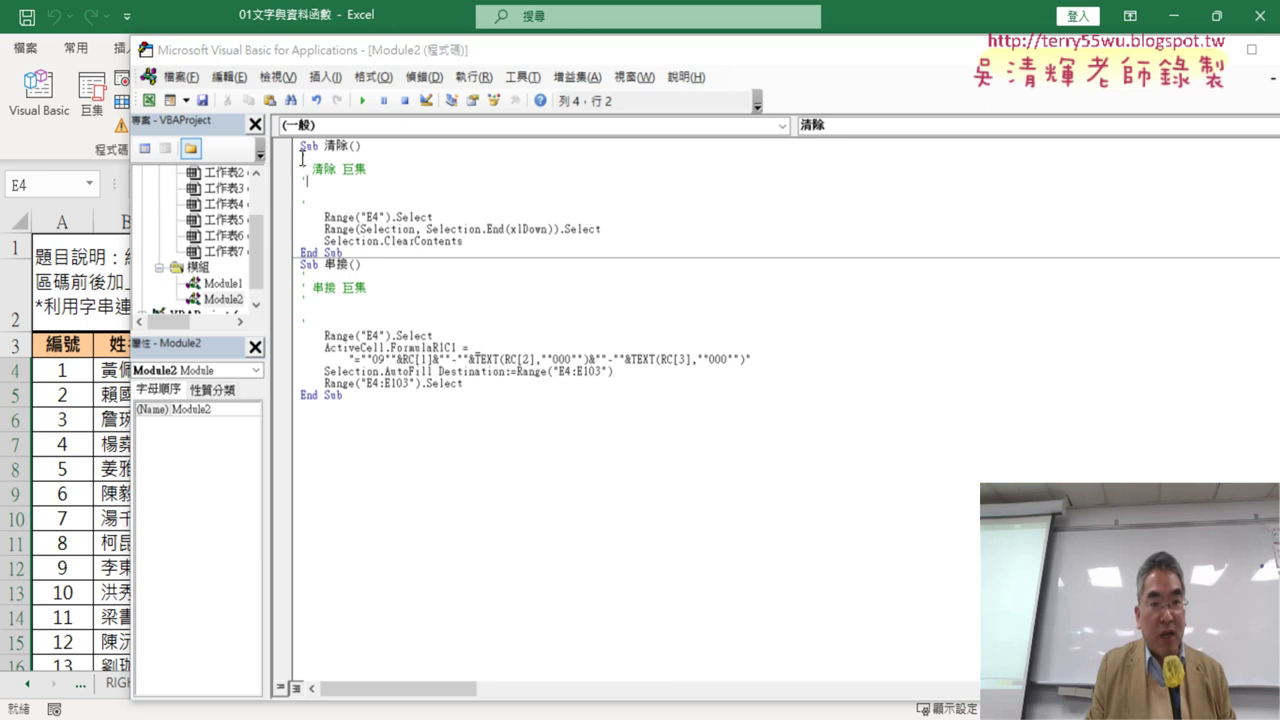
drag(302, 157, 307, 206)
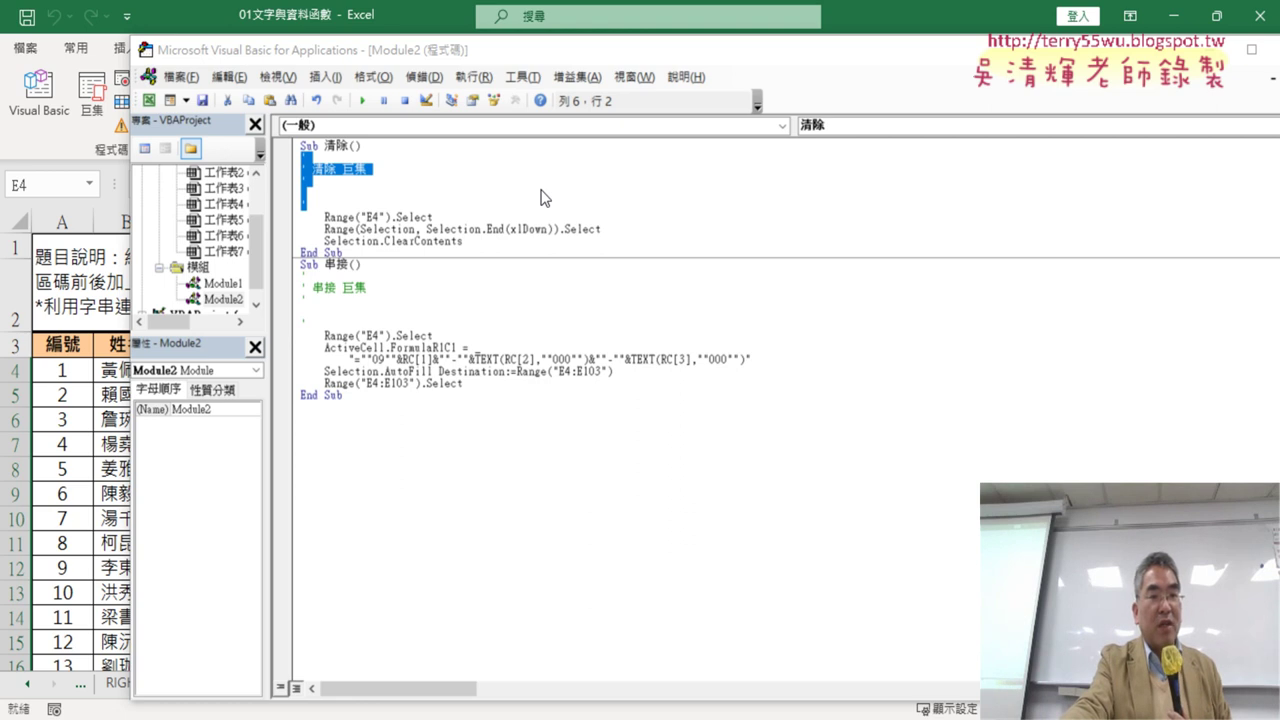
key(Delete)
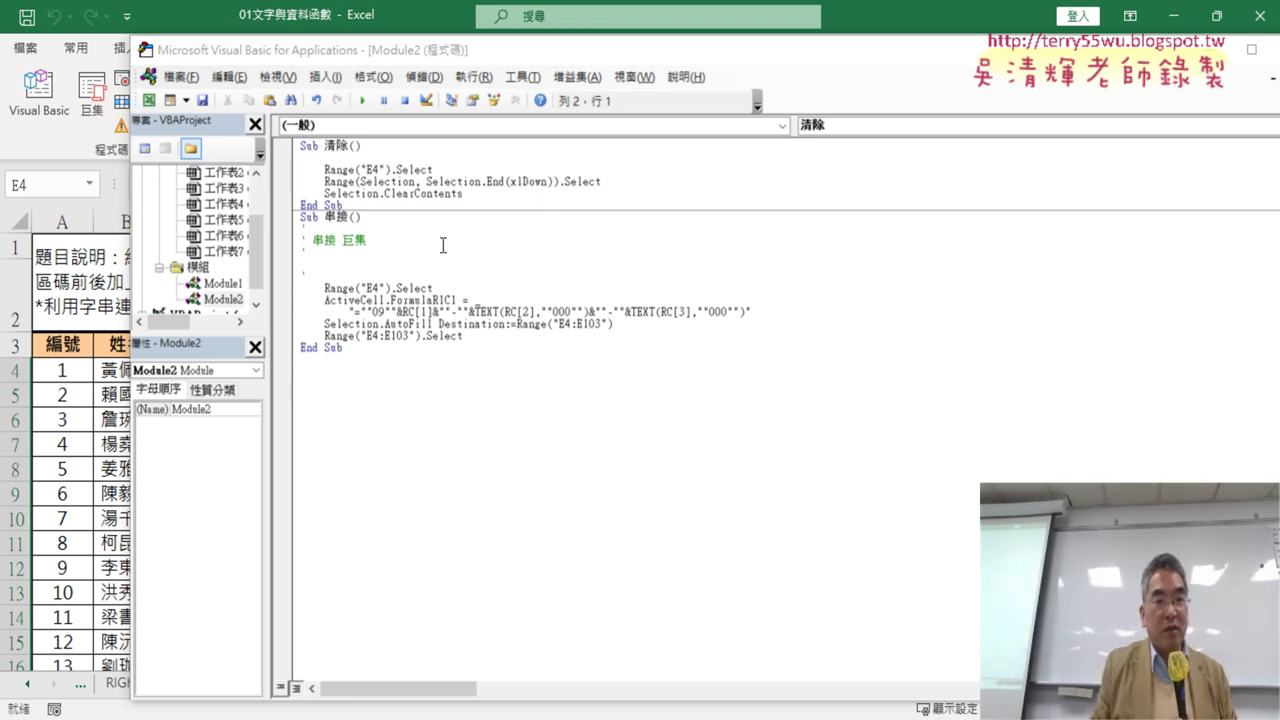
drag(305, 278, 290, 248)
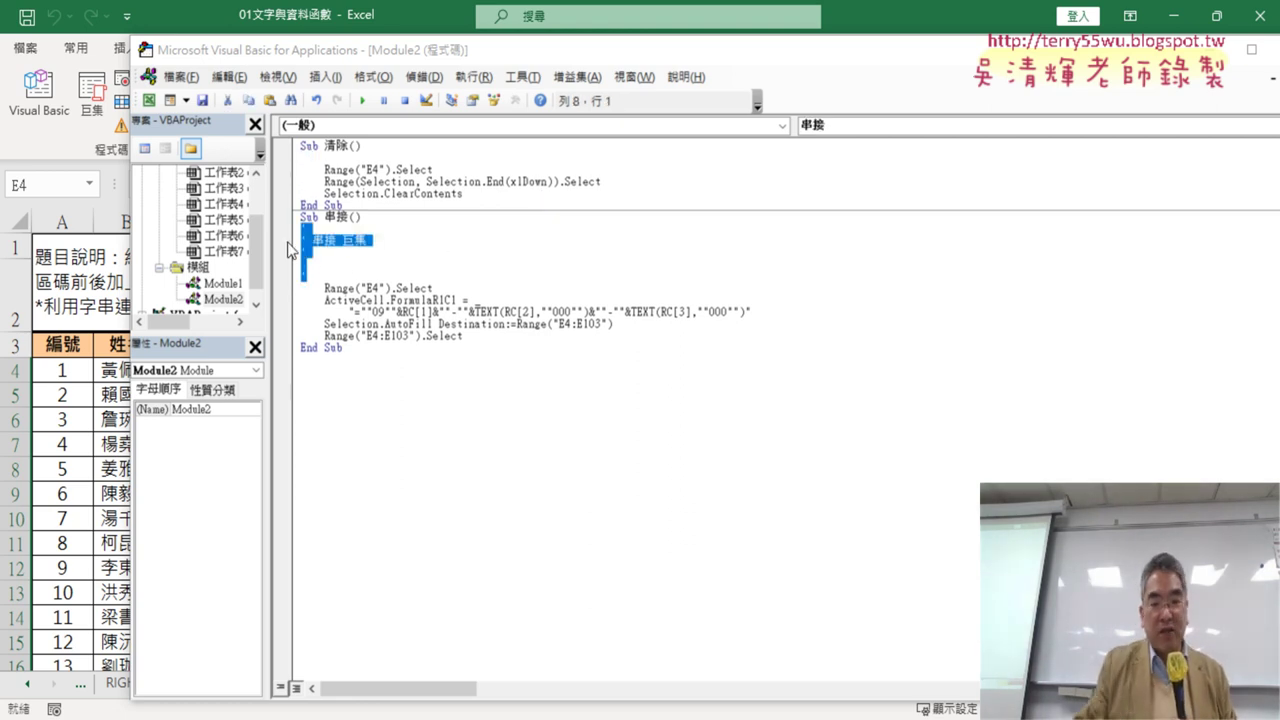
key(Delete)
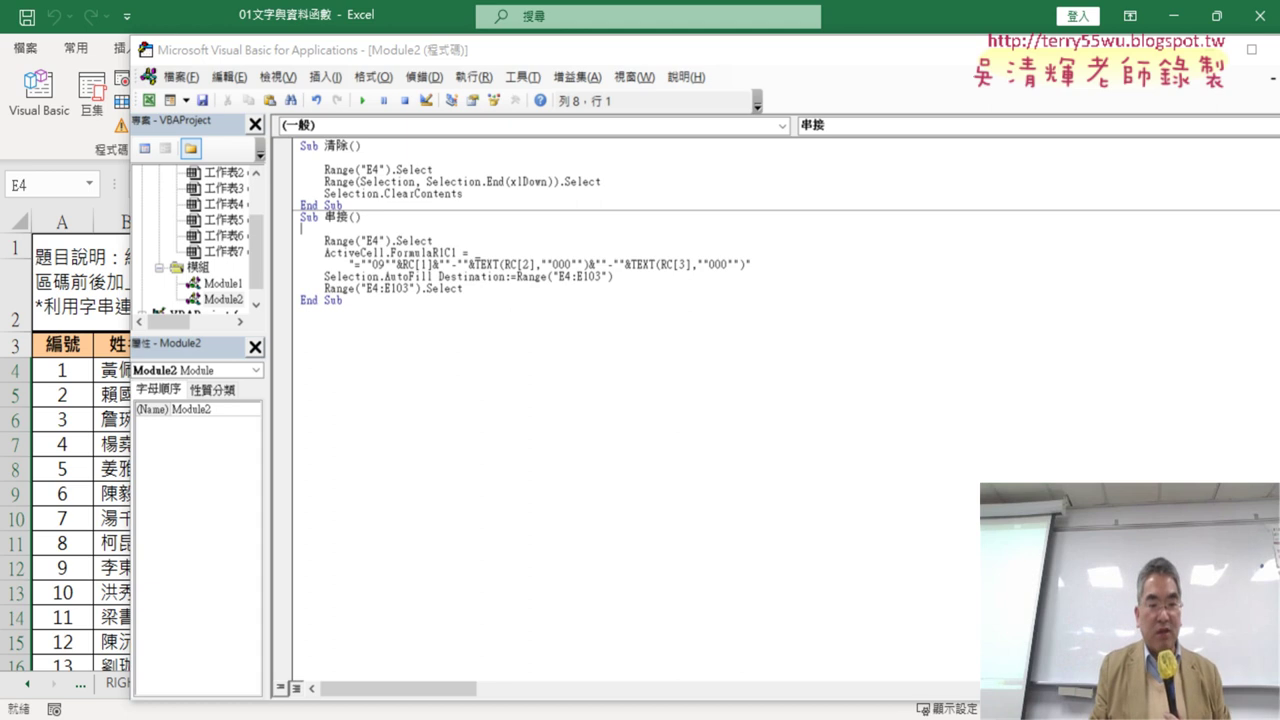
Step: Bring the Excel worksheet with the 串接 and 清除 buttons back in front of the VBA editor
click(86, 516)
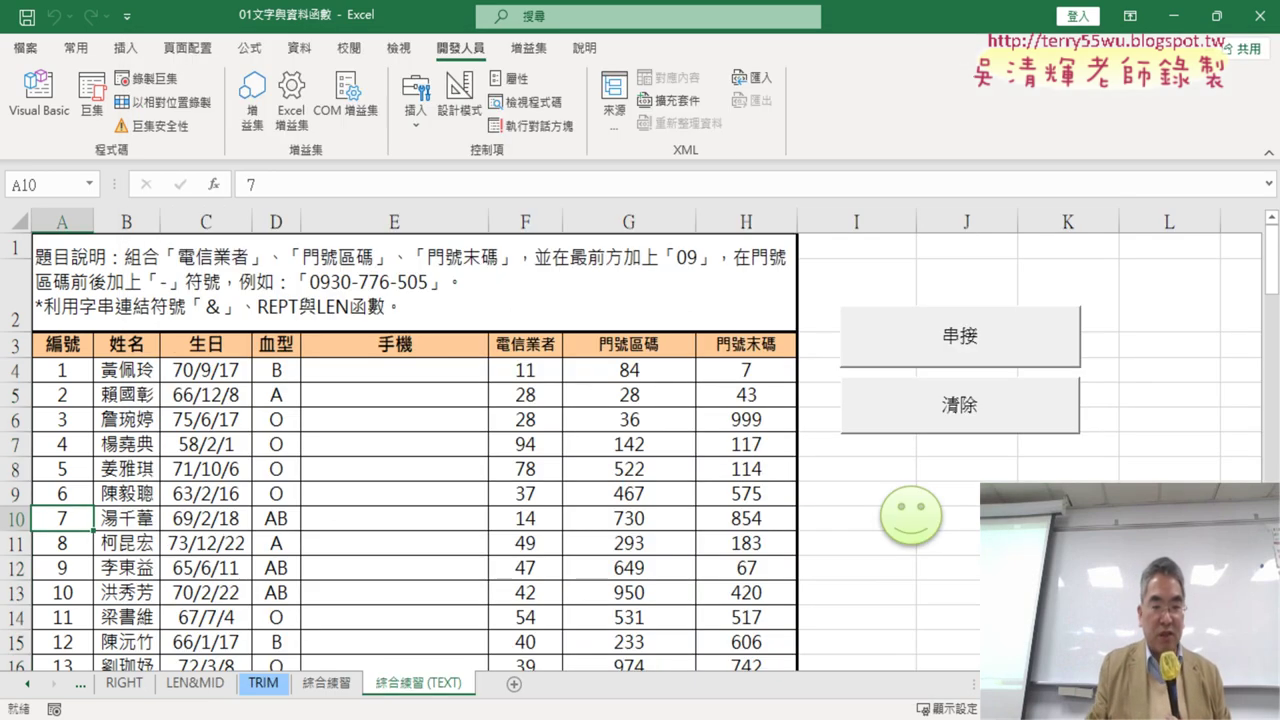